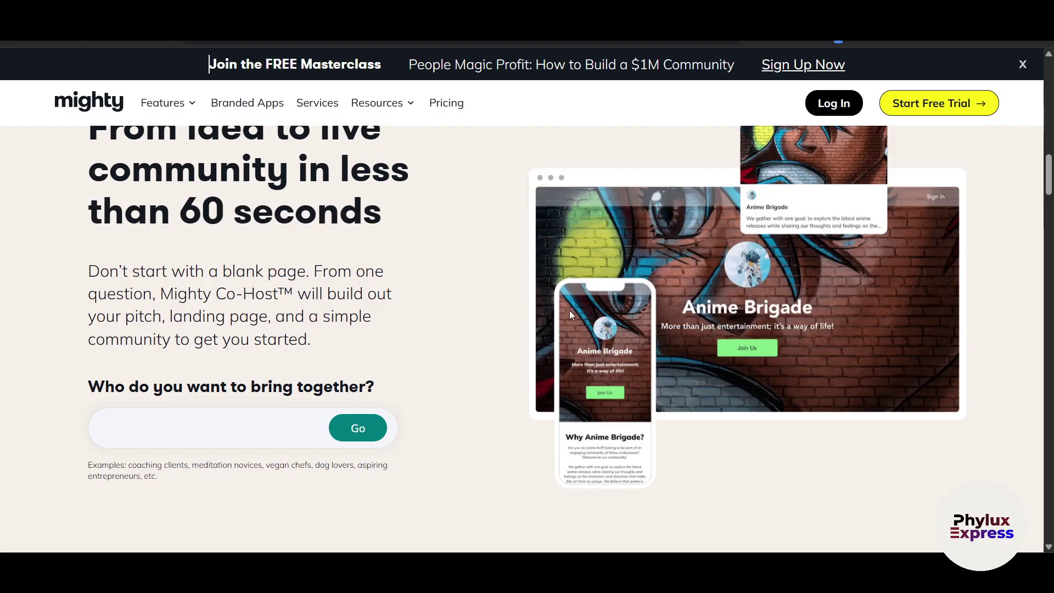
Step: Look through the Mighty home page from the community idea builder down to the revenue calculator section
scroll(570, 315, "down", 10)
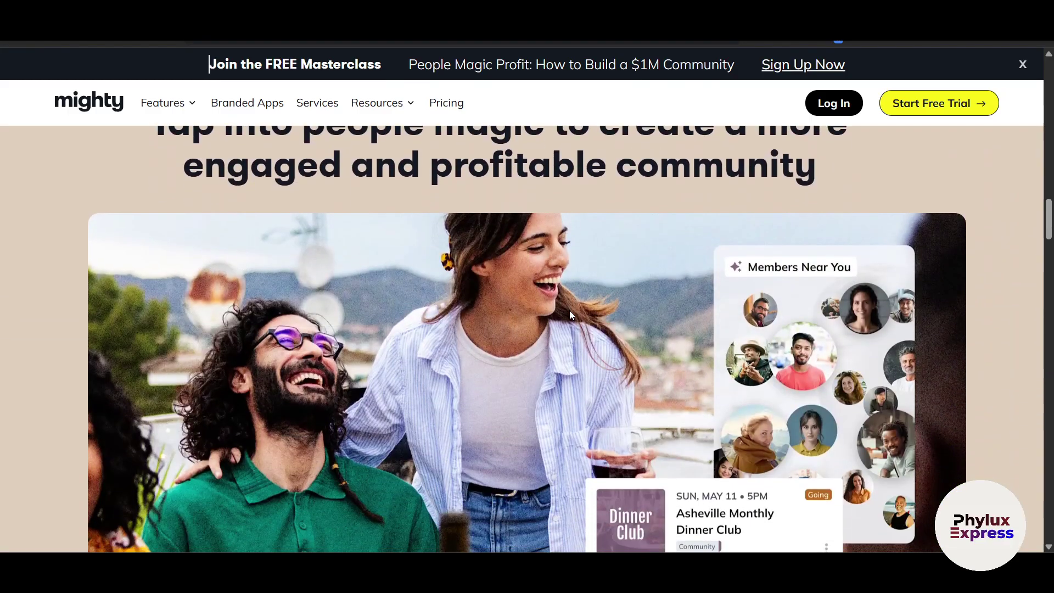
scroll(568, 310, "down", 3)
scroll(535, 321, "down", 8)
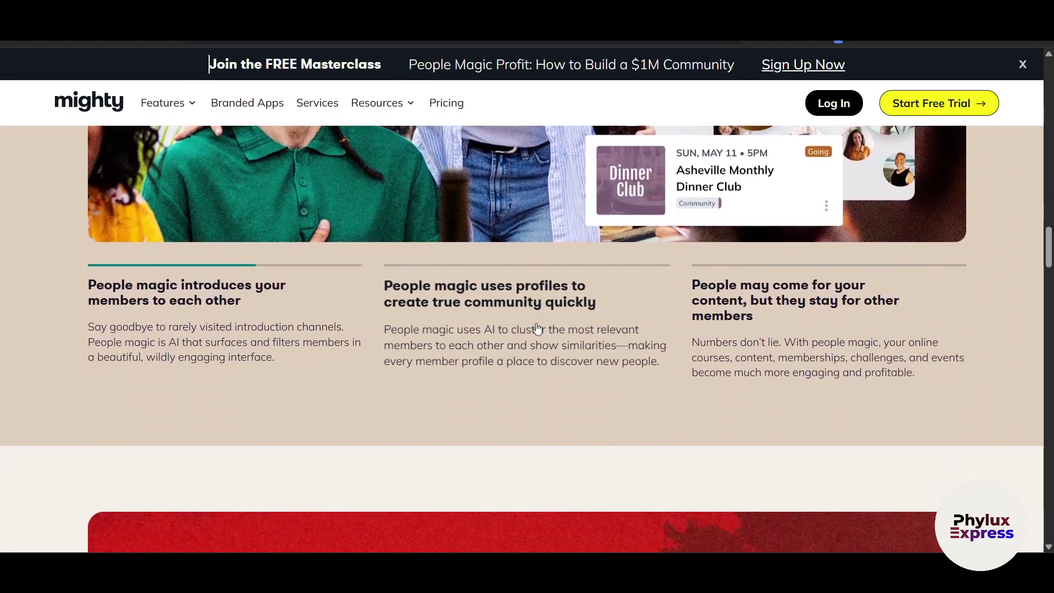
scroll(537, 328, "down", 7)
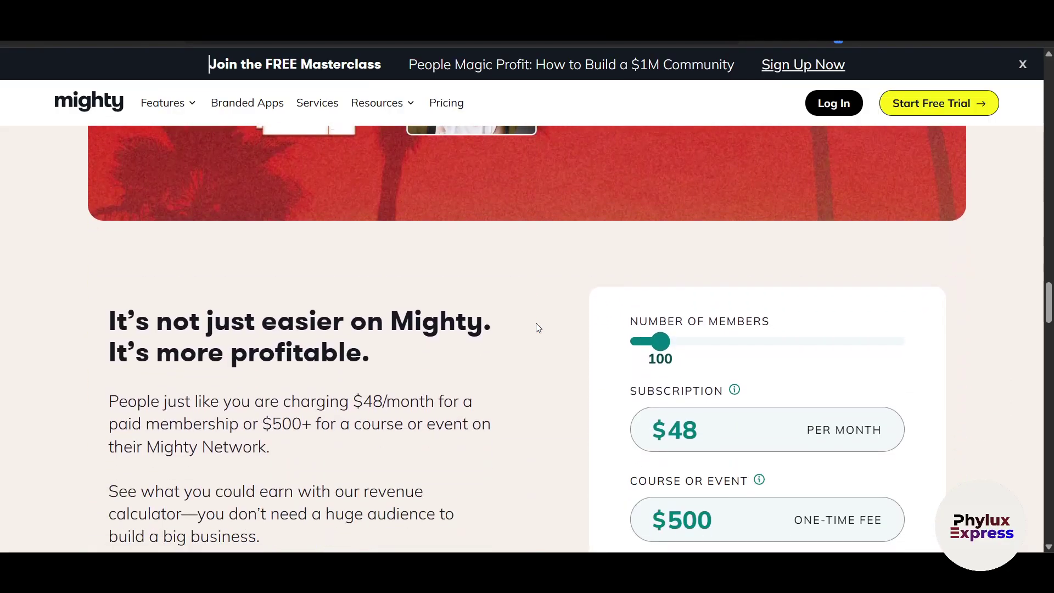
scroll(536, 324, "down", 5)
scroll(536, 323, "up", 12)
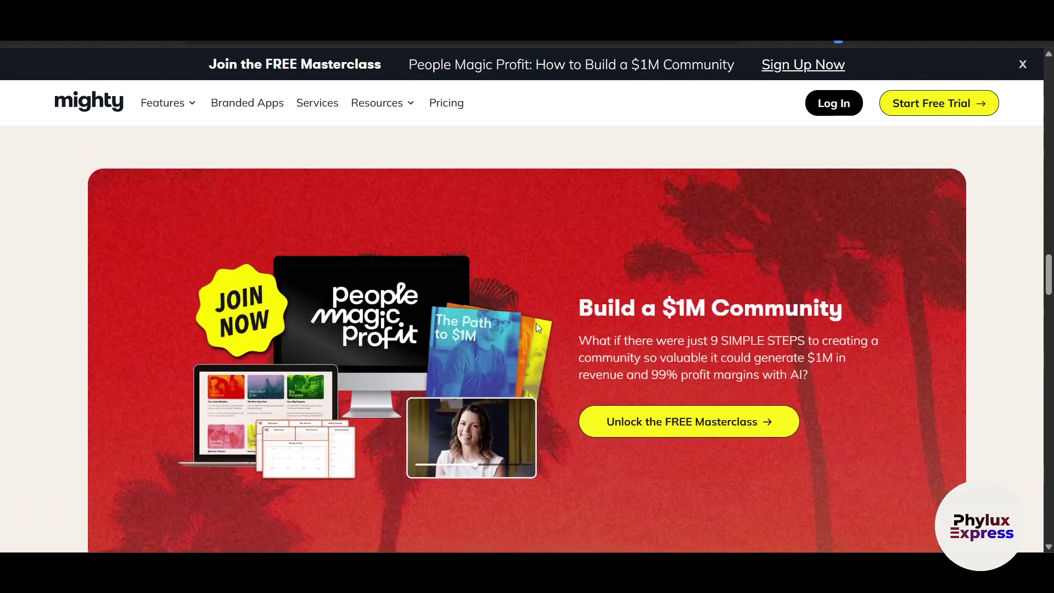
Step: Go back to the Google results for Mighty Networks and reopen the official site's home page
key("alt+Left")
scroll(228, 231, "up", 3)
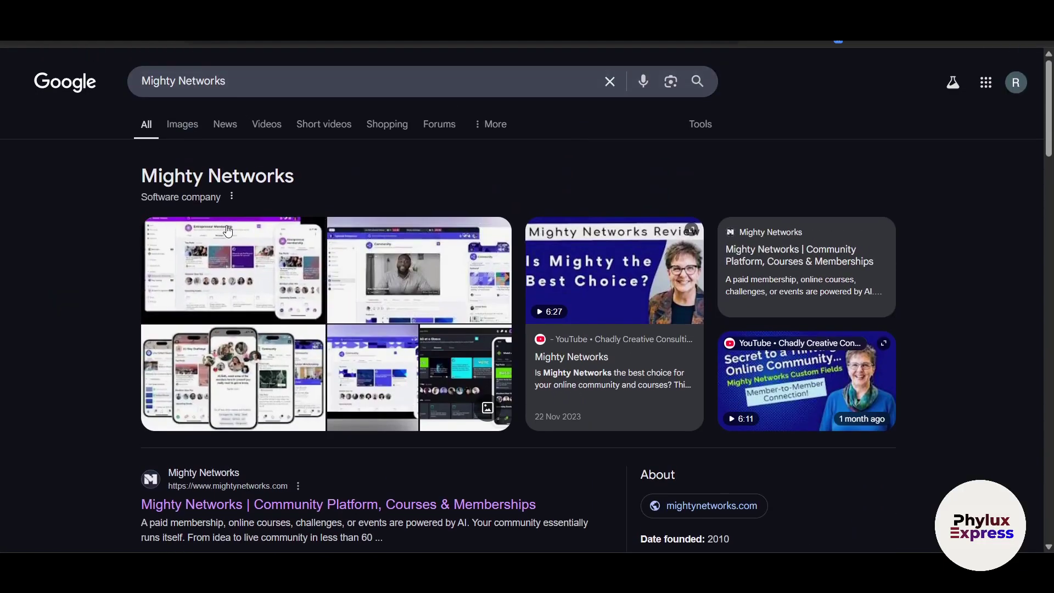
scroll(228, 230, "down", 3)
left_click(344, 362)
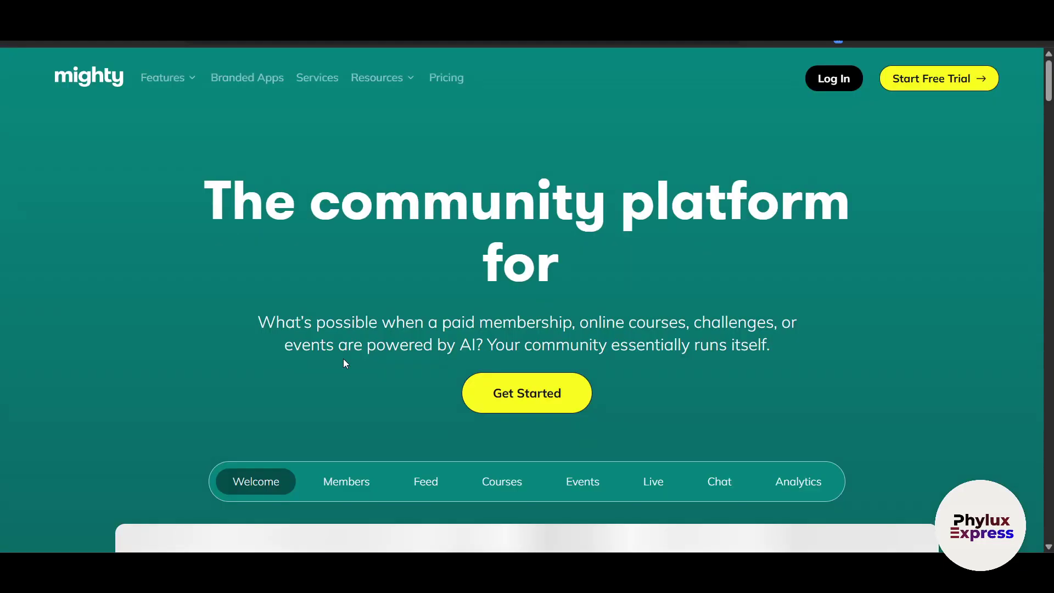
Step: Look over the home page, open the pricing page and review the 14-day free trial terms
scroll(352, 362, "down", 15)
scroll(924, 383, "up", 6)
scroll(924, 383, "up", 15)
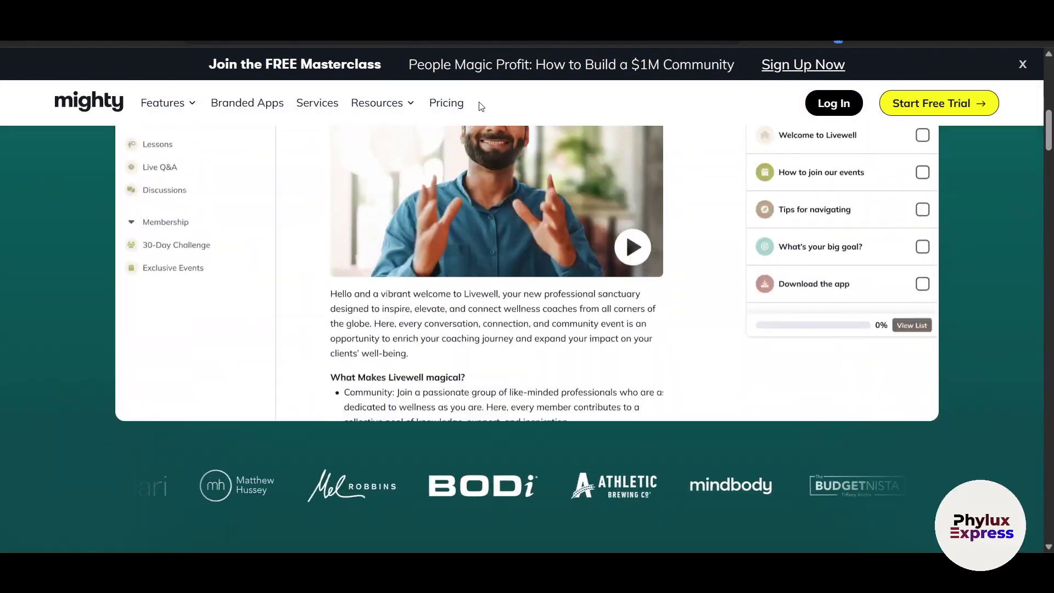
left_click(449, 102)
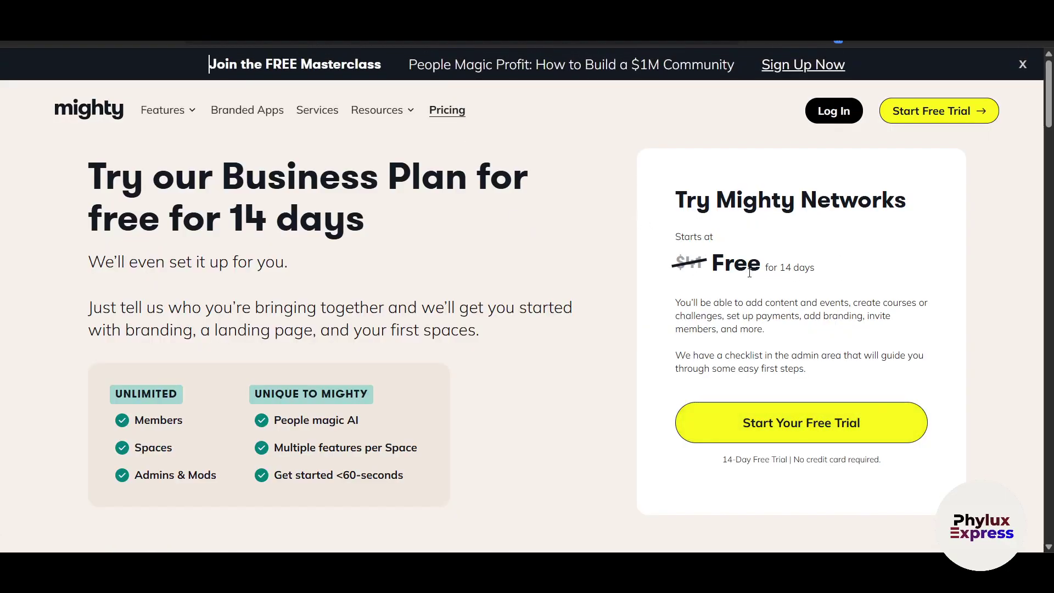
left_click_drag(727, 459, 841, 460)
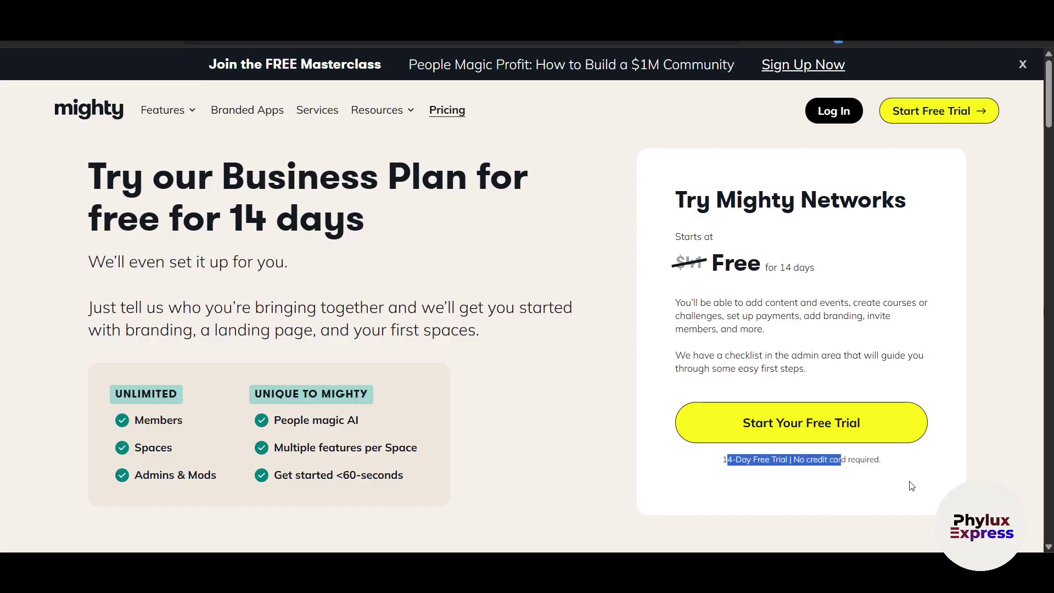
left_click(654, 459)
Step: Review the plan cards in the Compare Plans section and dismiss the plan quiz pop-up
scroll(302, 414, "down", 7)
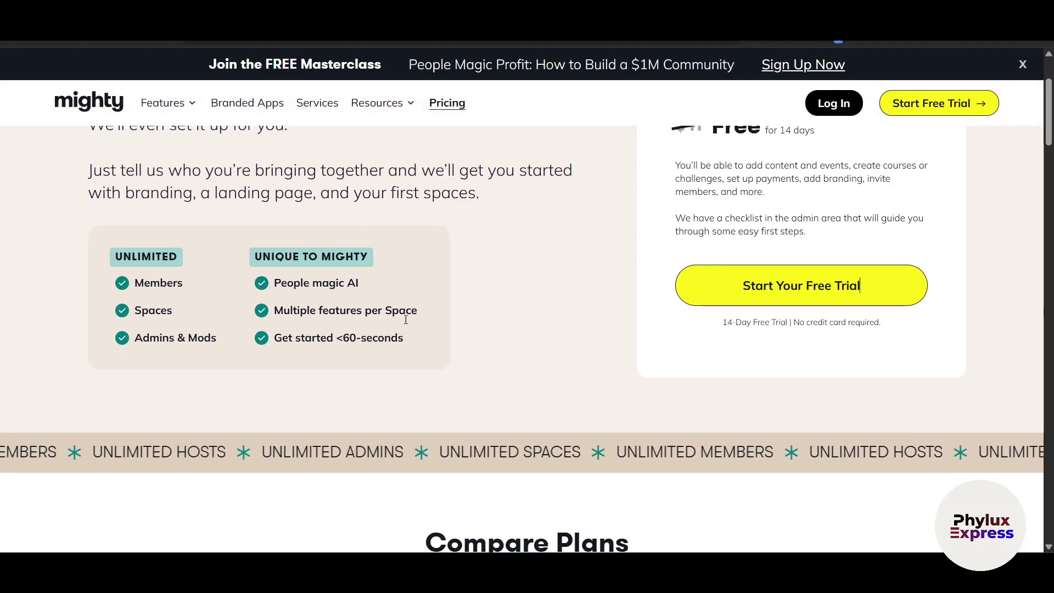
scroll(474, 395, "down", 5)
scroll(473, 395, "up", 3)
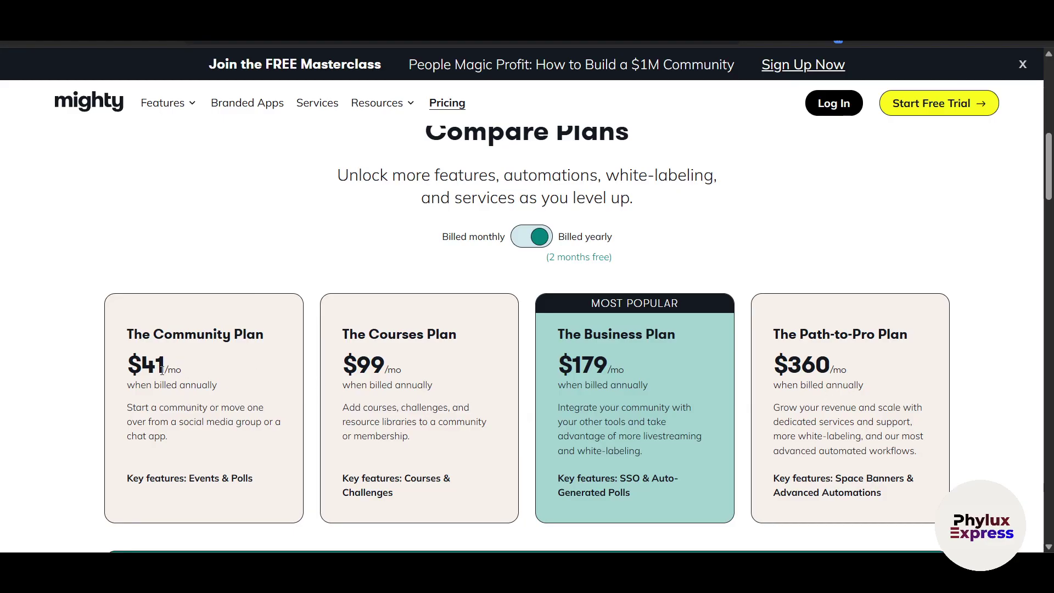
left_click_drag(401, 335, 452, 337)
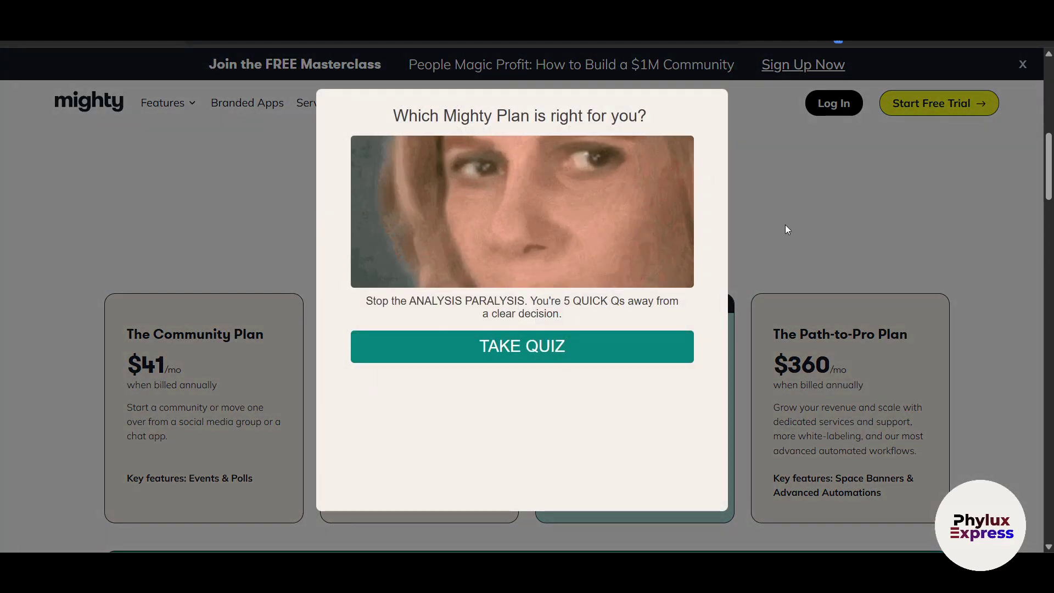
left_click(785, 225)
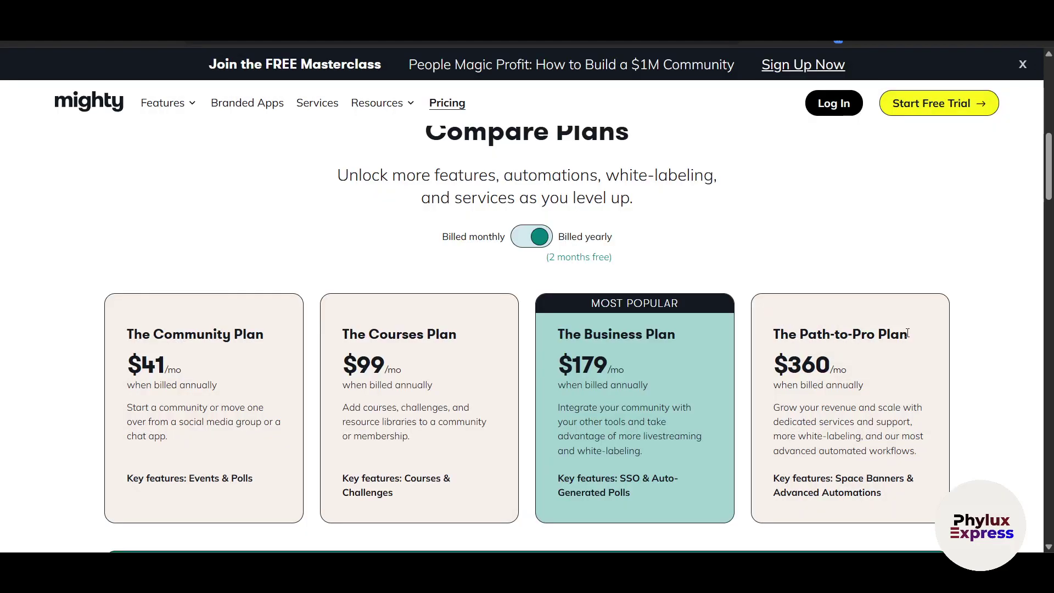
Step: Expand all plan features and compare monthly with yearly pricing, leaving the billing set to yearly
scroll(931, 419, "down", 5)
scroll(928, 421, "down", 5)
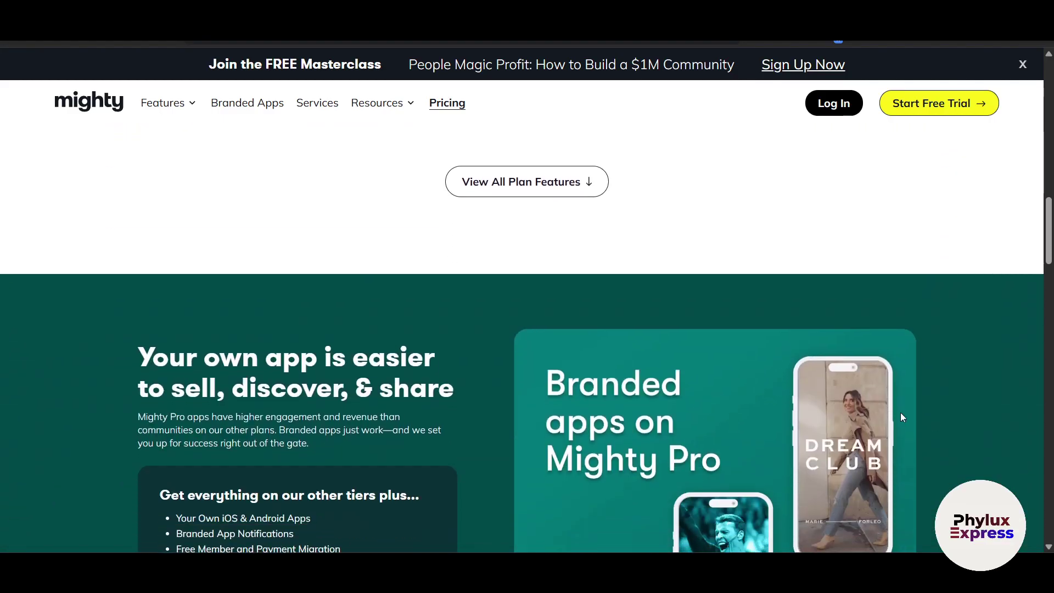
left_click(543, 182)
scroll(724, 404, "up", 5)
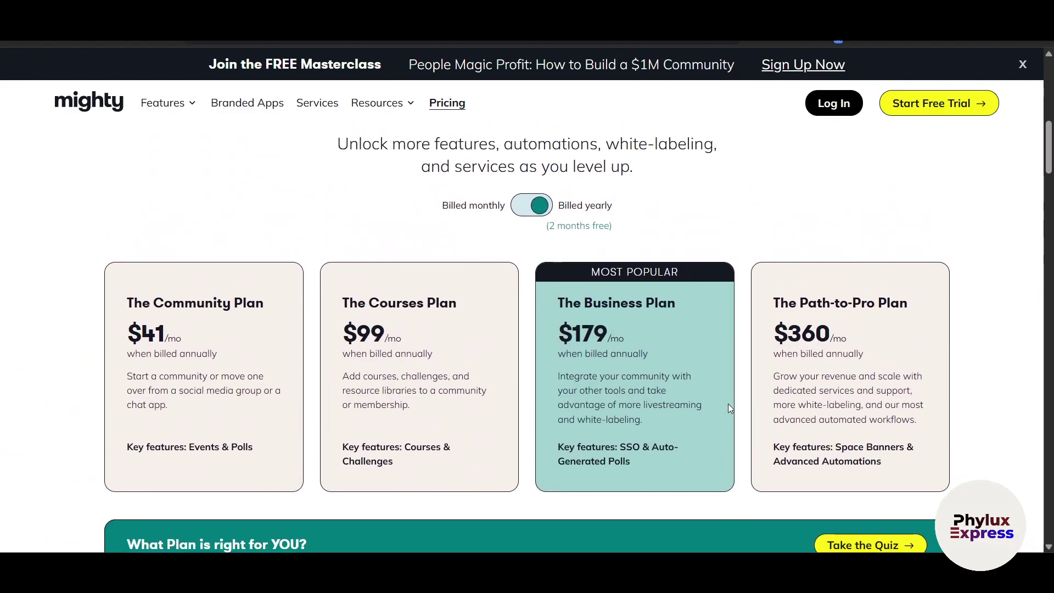
left_click(527, 375)
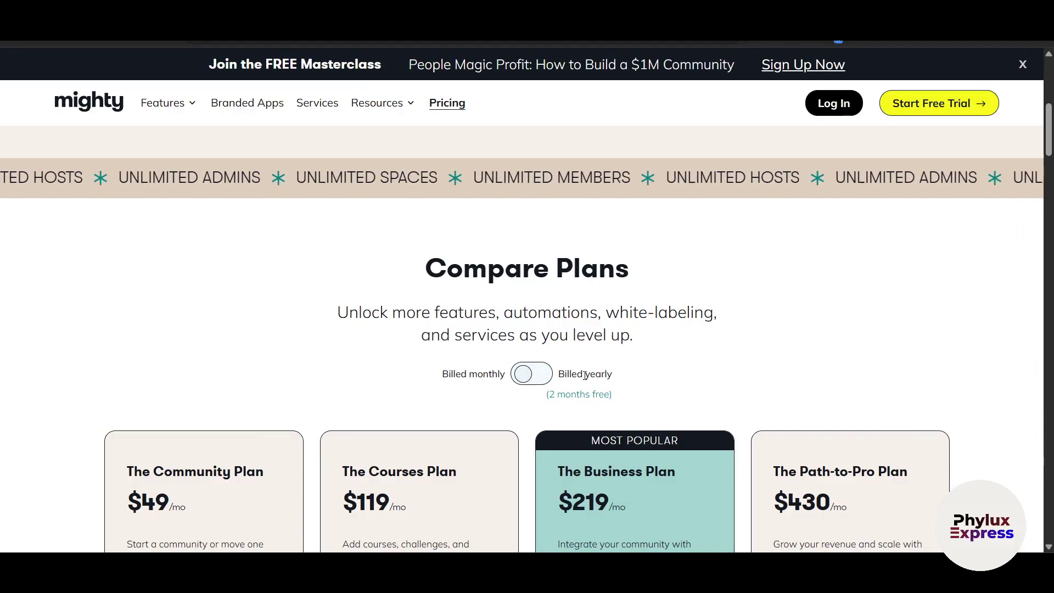
left_click(532, 374)
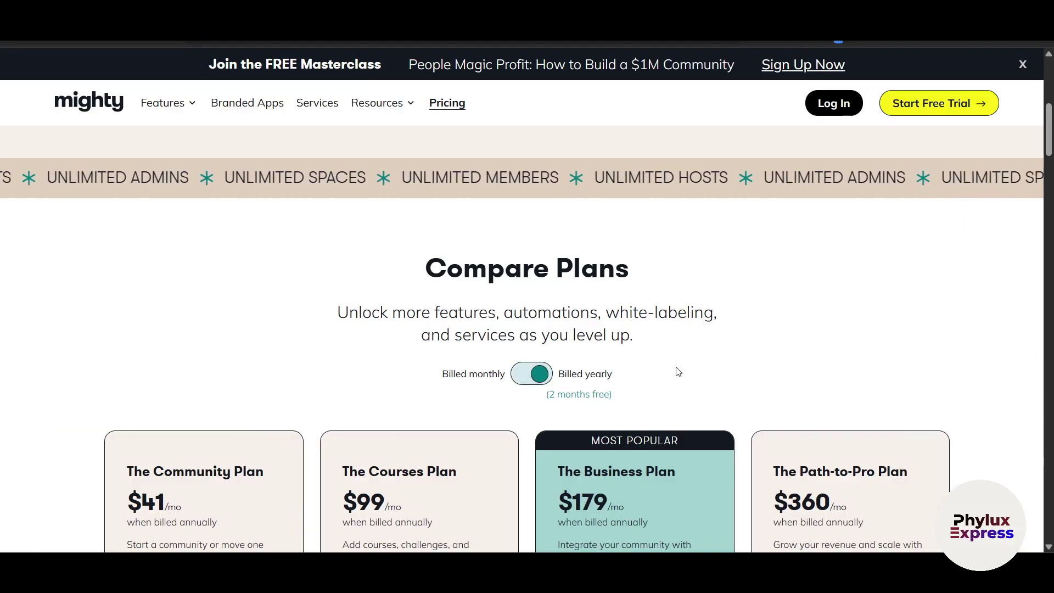
Step: Start the free trial, accept all cookies and create the account by signing in with an existing Google account
left_click(922, 112)
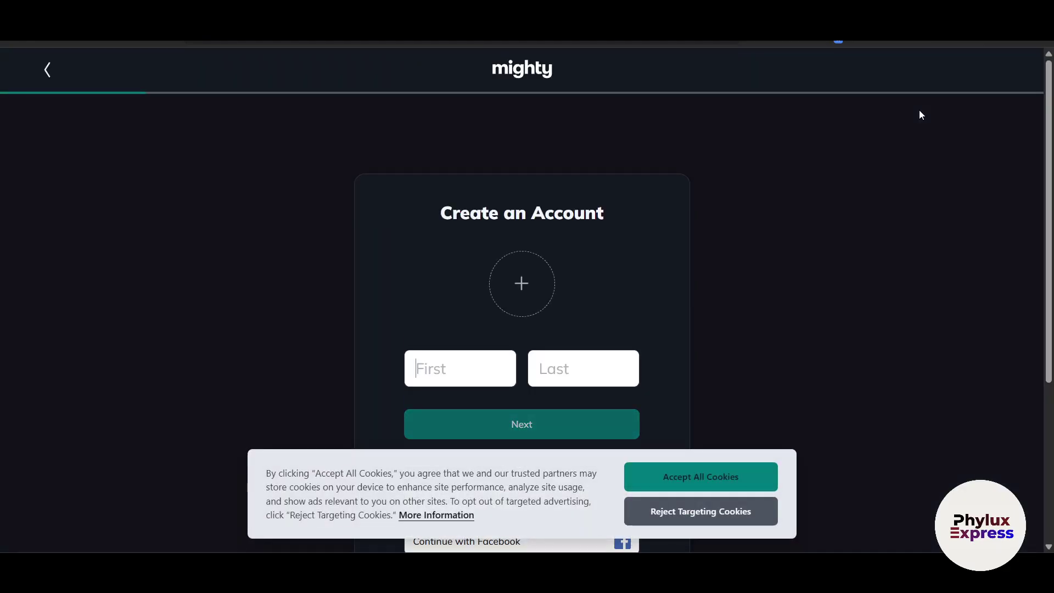
left_click(701, 480)
scroll(792, 445, "down", 4)
left_click(530, 263)
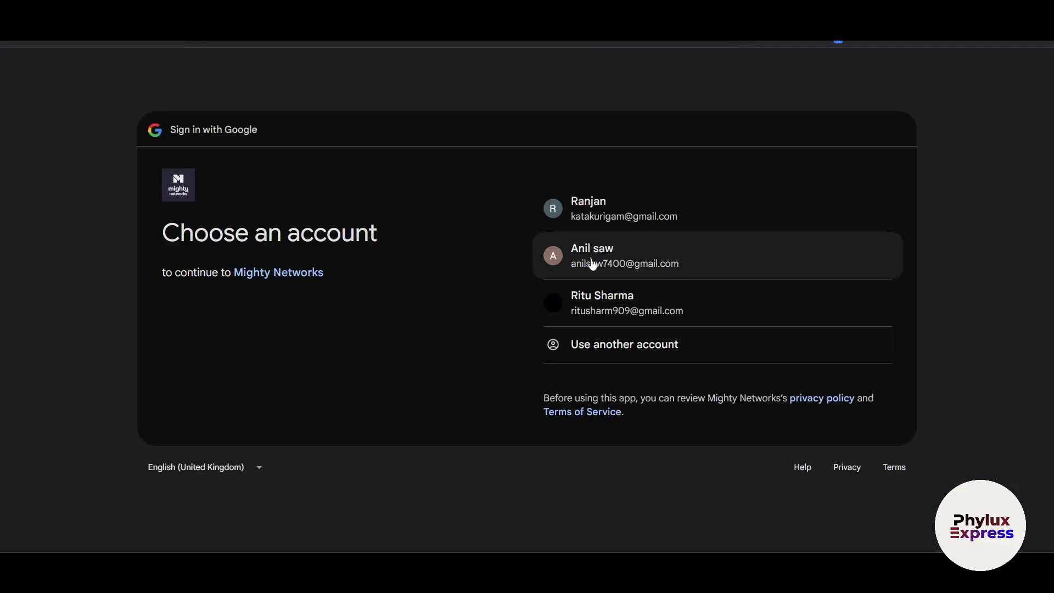
left_click(578, 248)
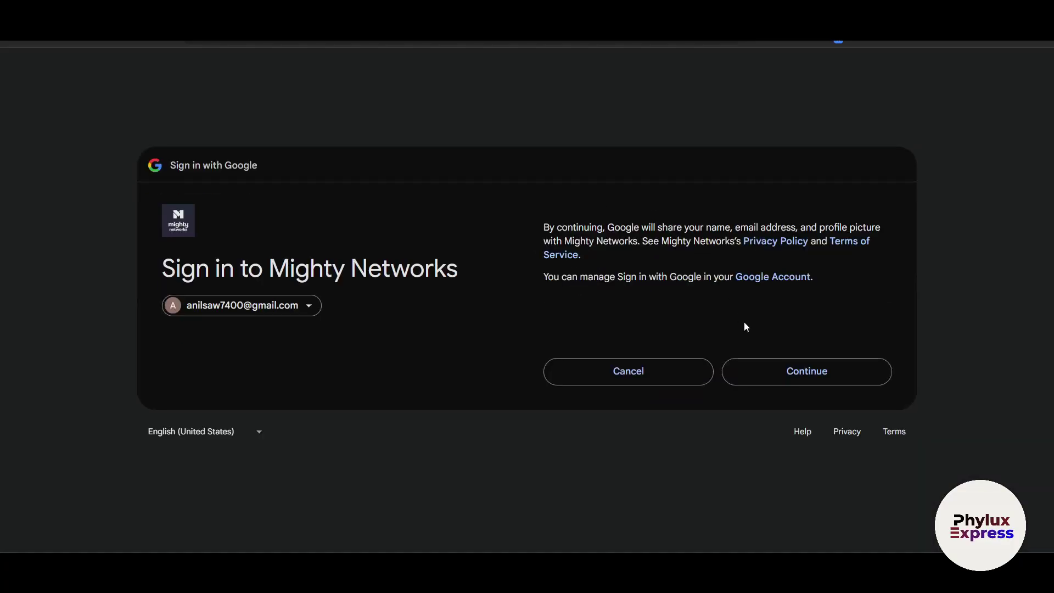
left_click(784, 369)
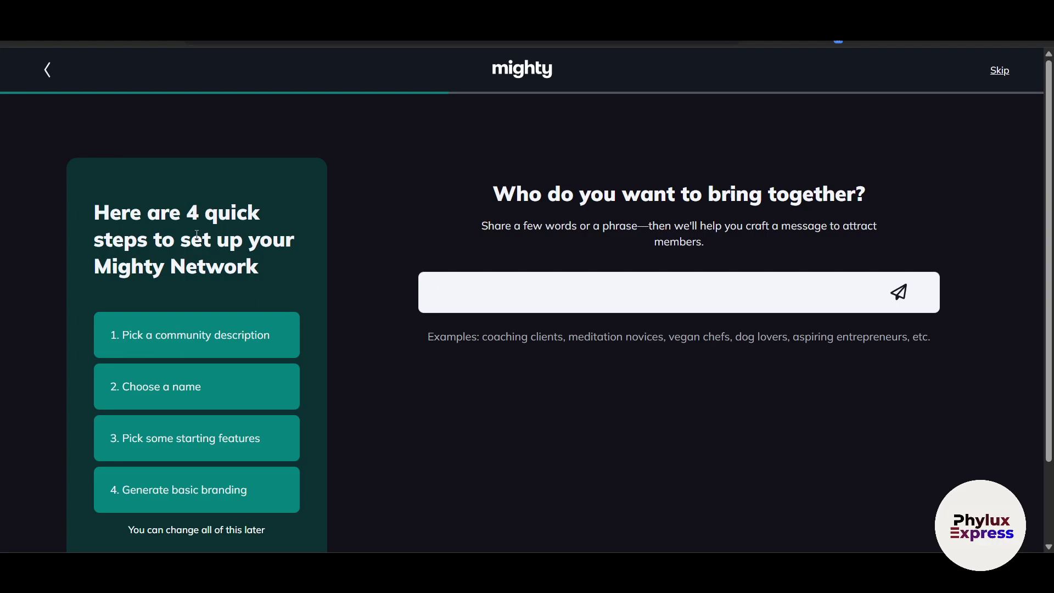
Step: Enter SELL COURSES as the answer to who to bring together and generate community description ideas
scroll(197, 234, "down", 1)
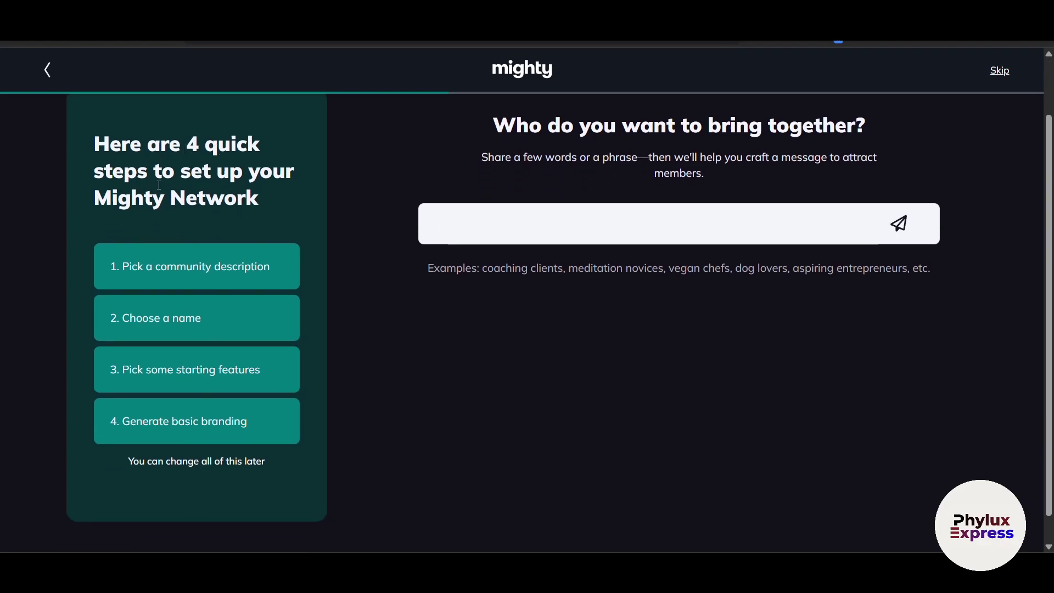
scroll(456, 291, "up", 1)
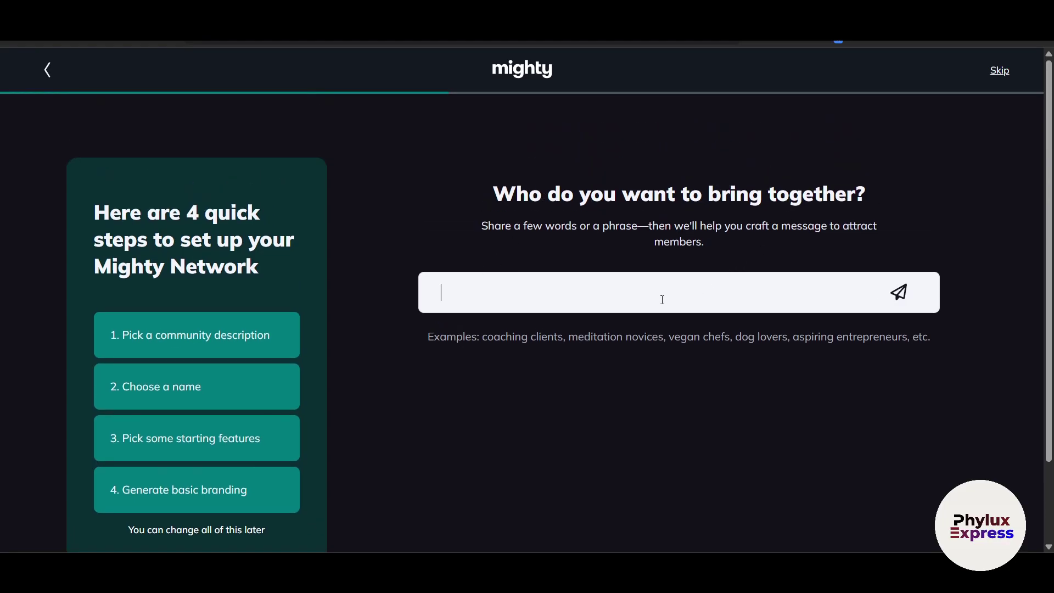
type("OURSES")
key("Return")
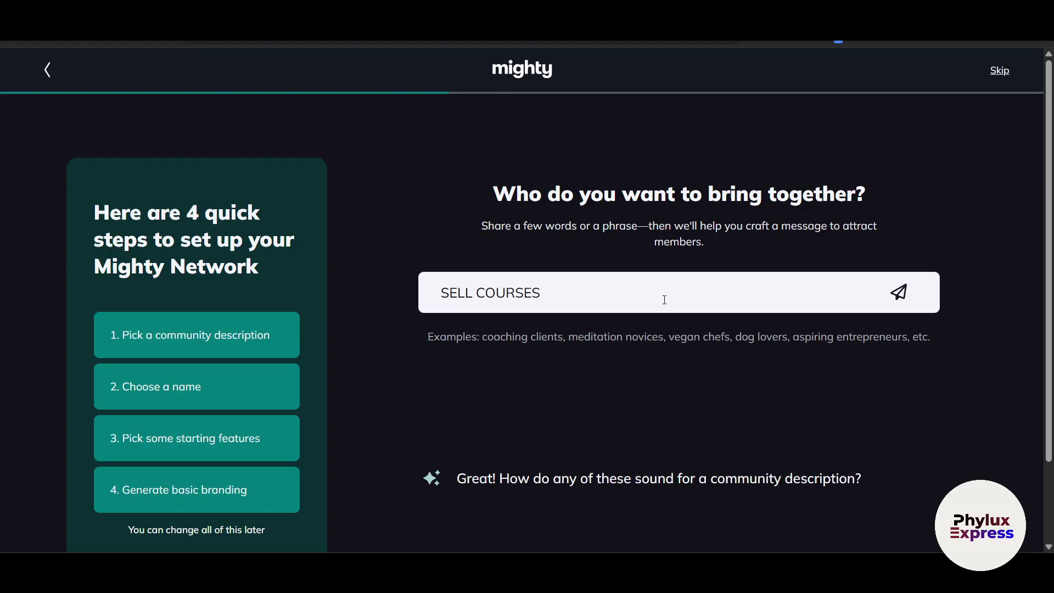
Step: Accept the suggested community description about aspiring educators creating innovative courses
scroll(675, 363, "down", 1)
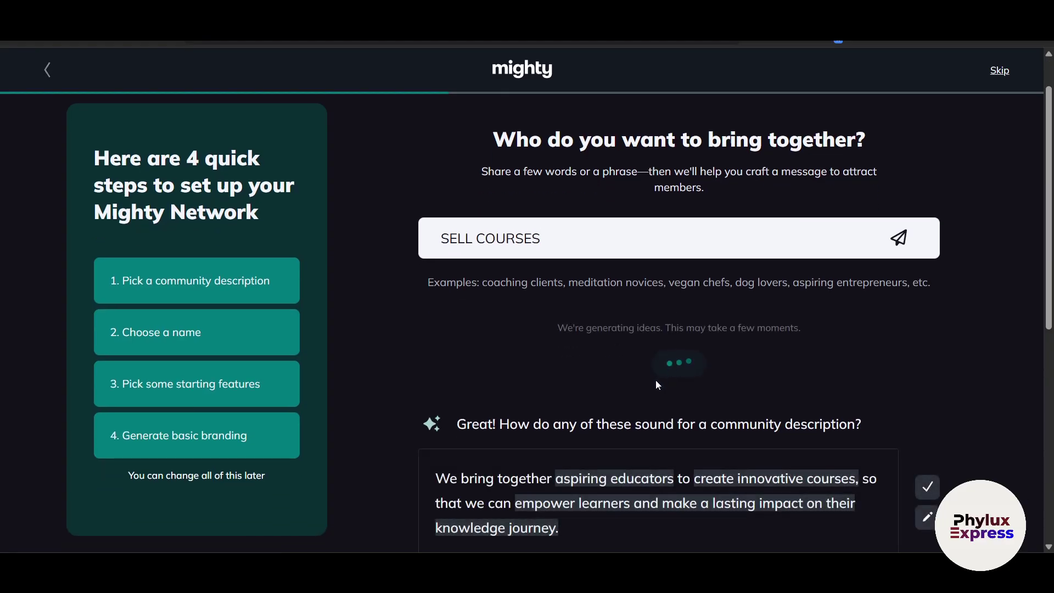
scroll(655, 380, "down", 5)
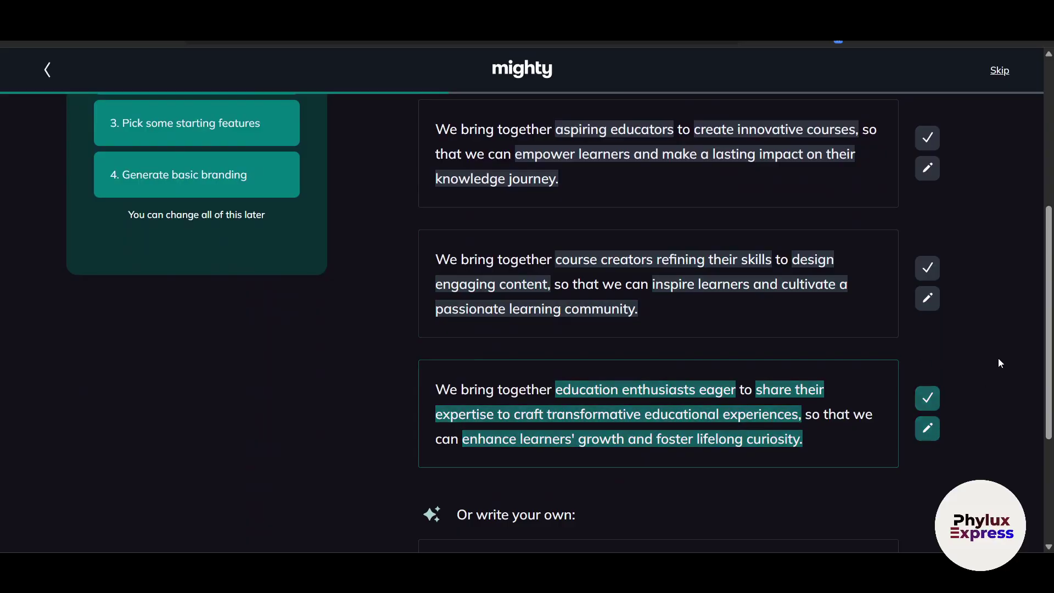
scroll(1011, 355, "up", 2)
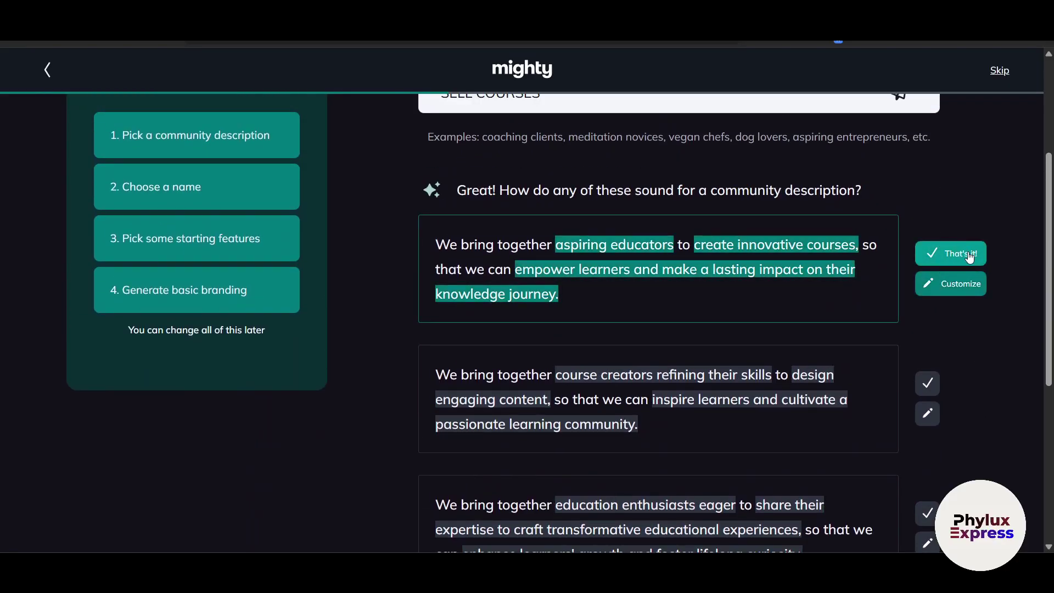
left_click(969, 255)
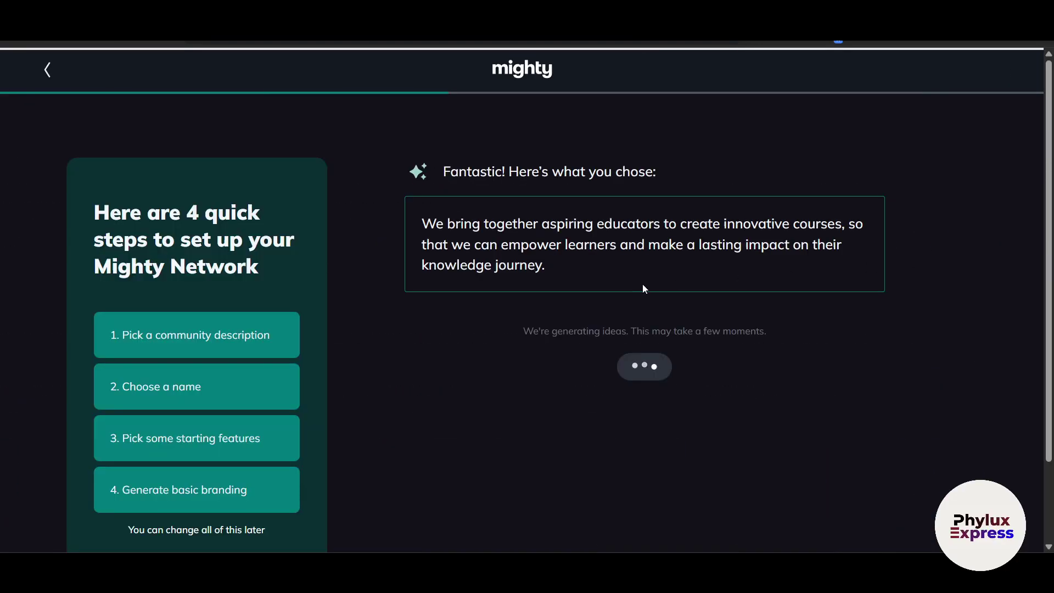
Step: Review the suggested community names and set a custom name, Phylux Express, instead
scroll(628, 295, "down", 2)
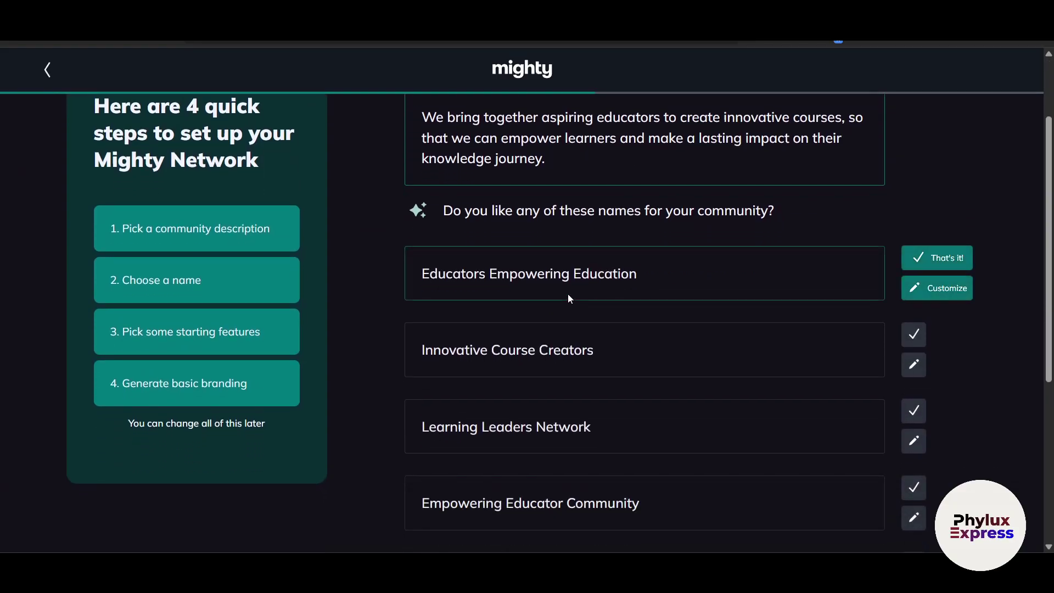
scroll(822, 283, "up", 1)
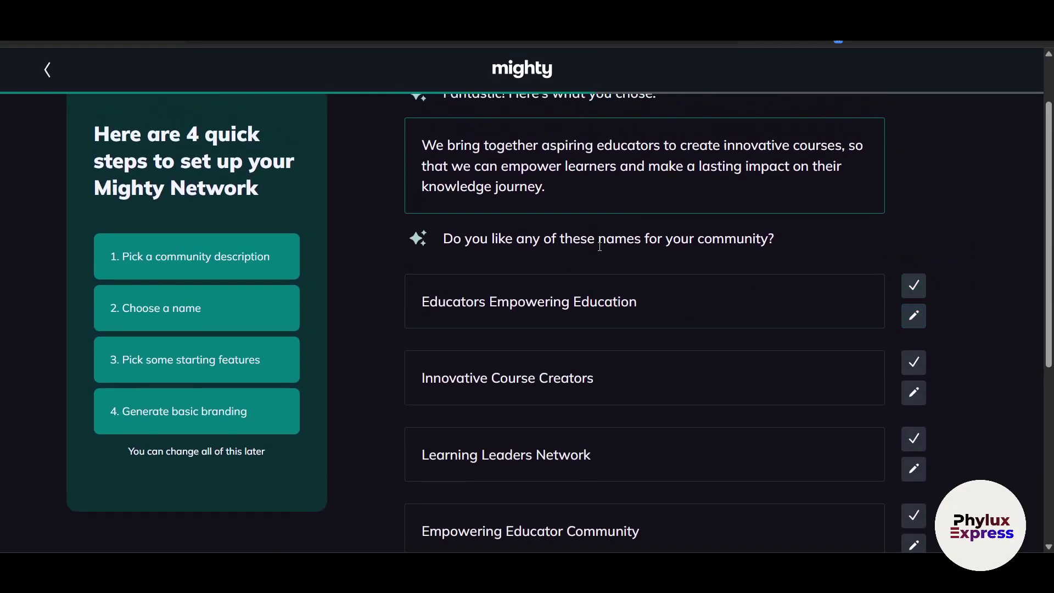
scroll(602, 325, "up", 1)
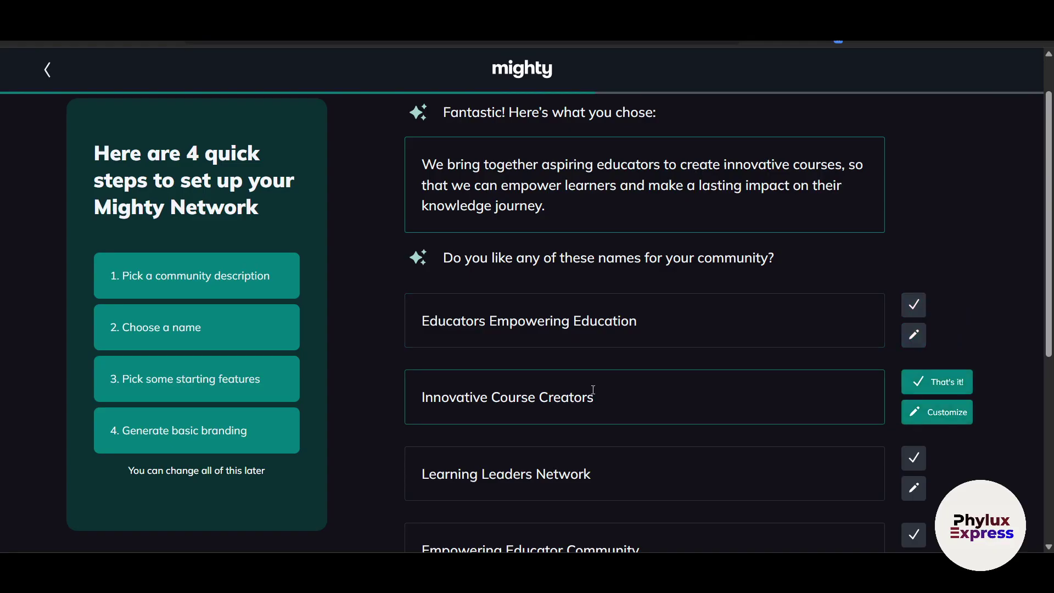
scroll(591, 396, "down", 5)
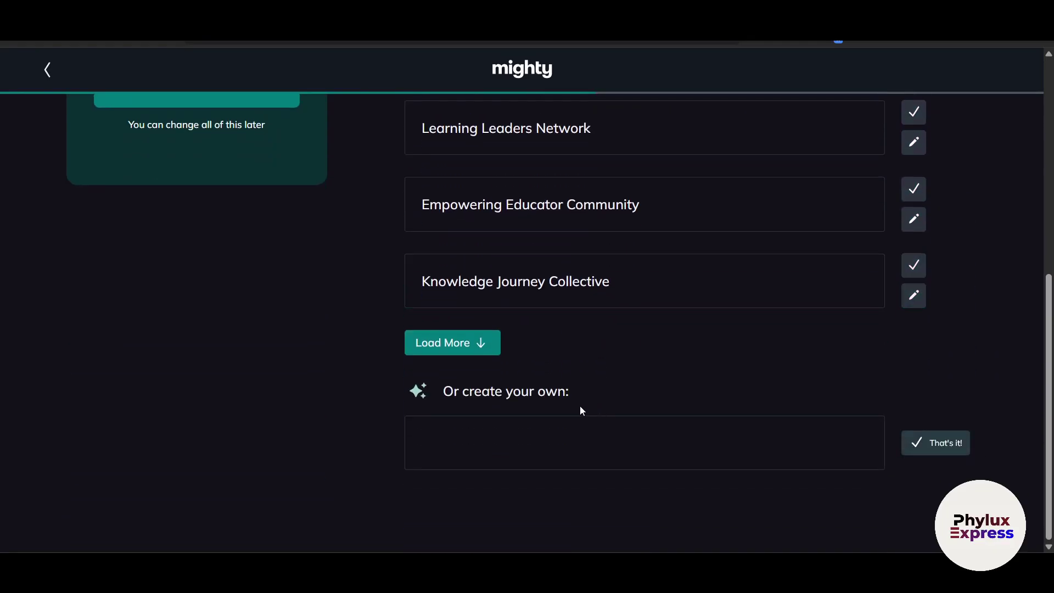
left_click(483, 435)
type("Phylux Express")
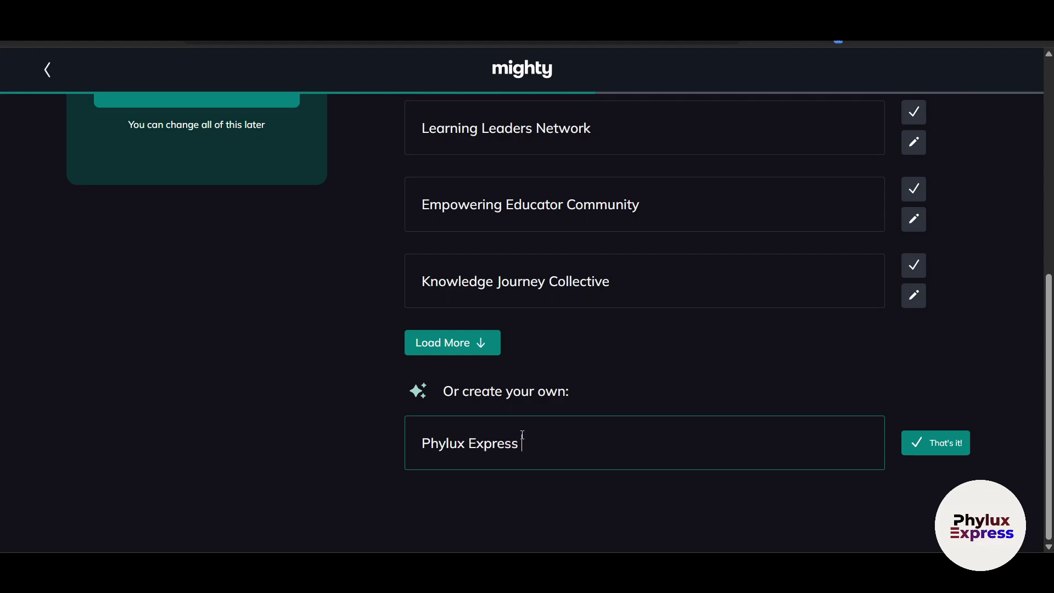
left_click(913, 447)
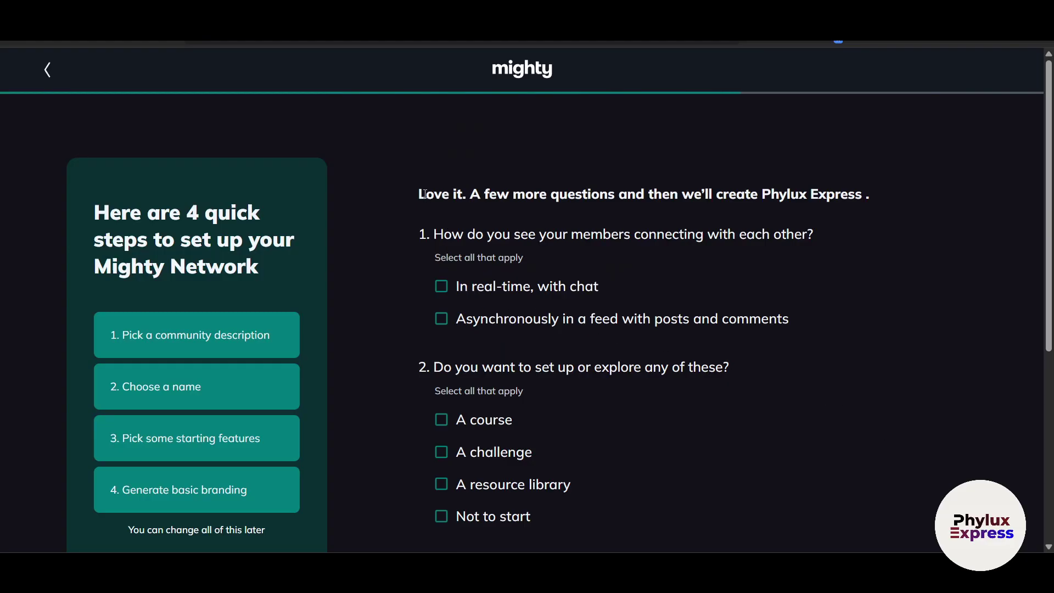
Step: Choose only asynchronous connection in a feed with posts and comments for how members connect, leaving real-time chat off
left_click_drag(439, 238, 652, 242)
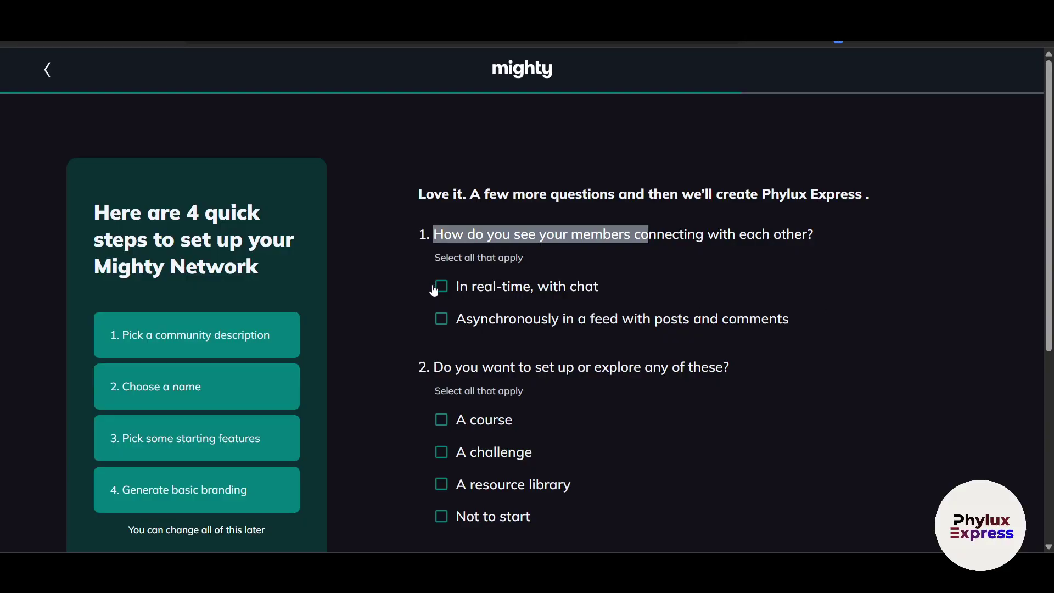
scroll(439, 299, "down", 1)
left_click(442, 264)
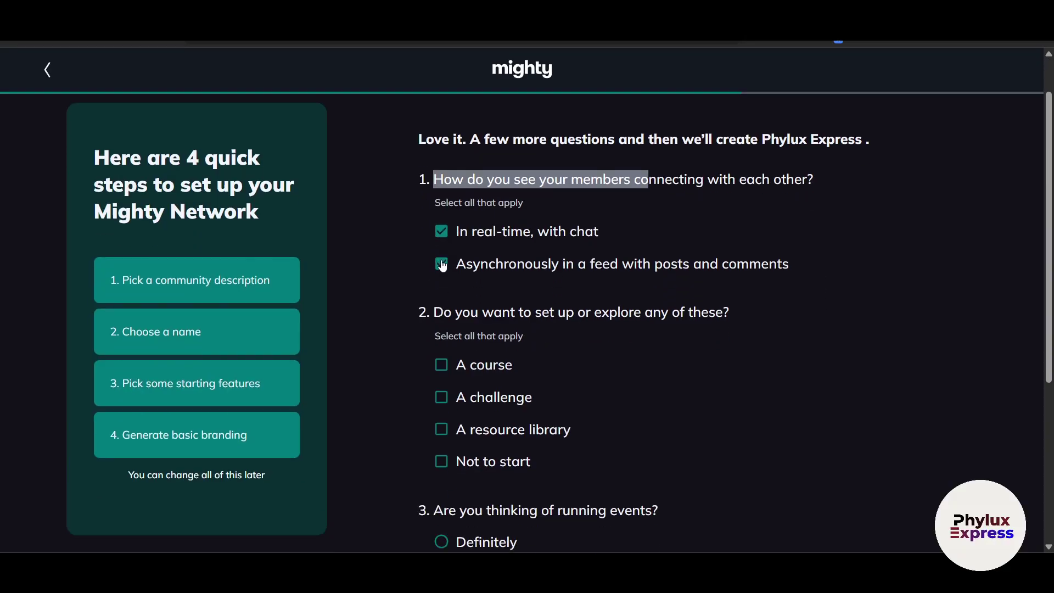
left_click(442, 242)
scroll(440, 284, "down", 1)
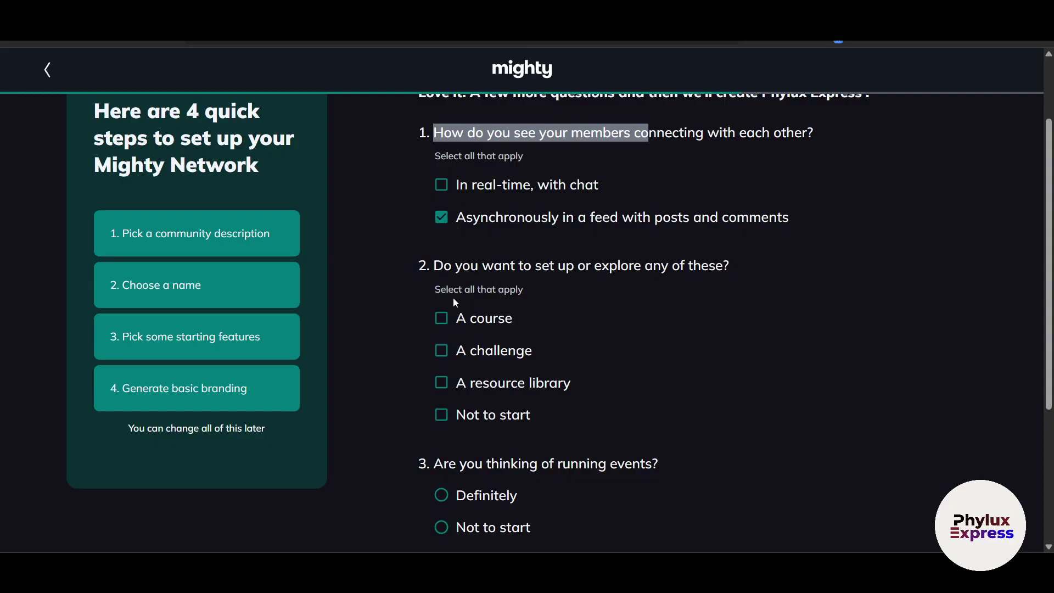
Step: Choose a course as the feature to set up or explore
scroll(424, 293, "down", 1)
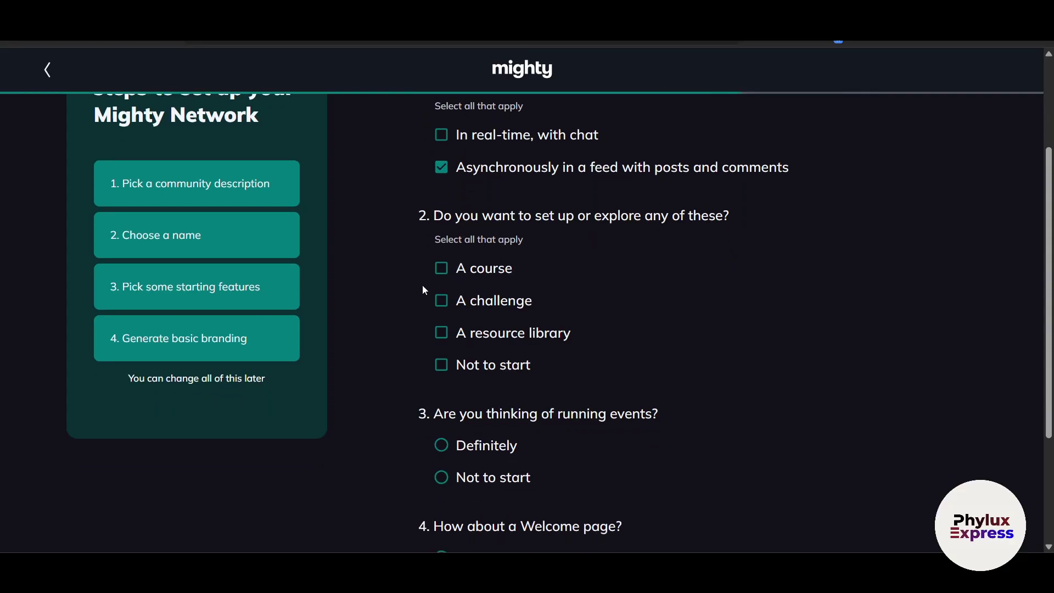
left_click(442, 268)
scroll(661, 340, "down", 2)
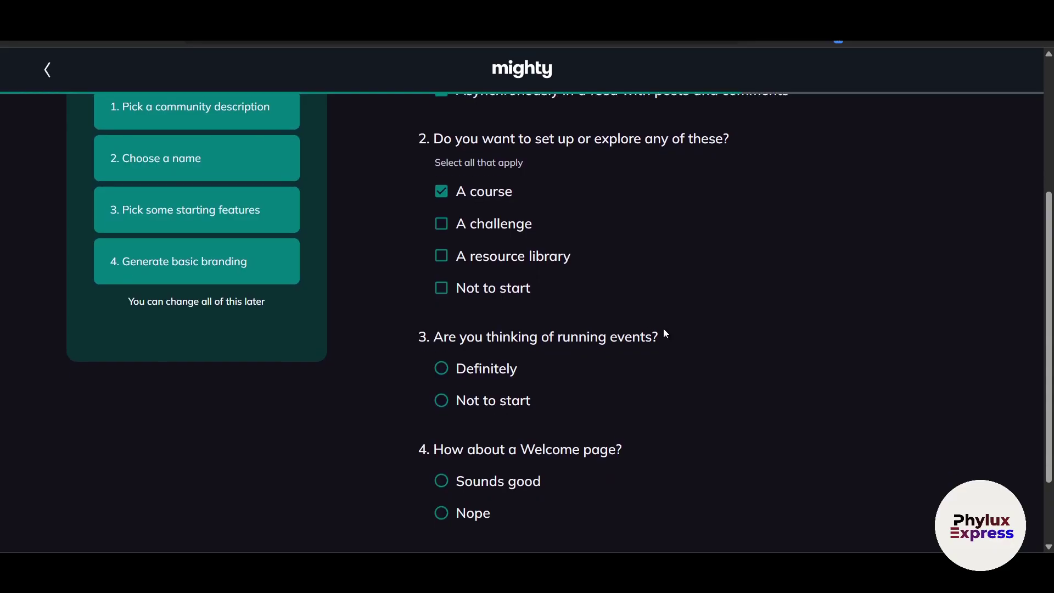
Step: Answer Not to start for running events and Sounds good for a Welcome page, and submit the starting features
scroll(445, 348, "down", 1)
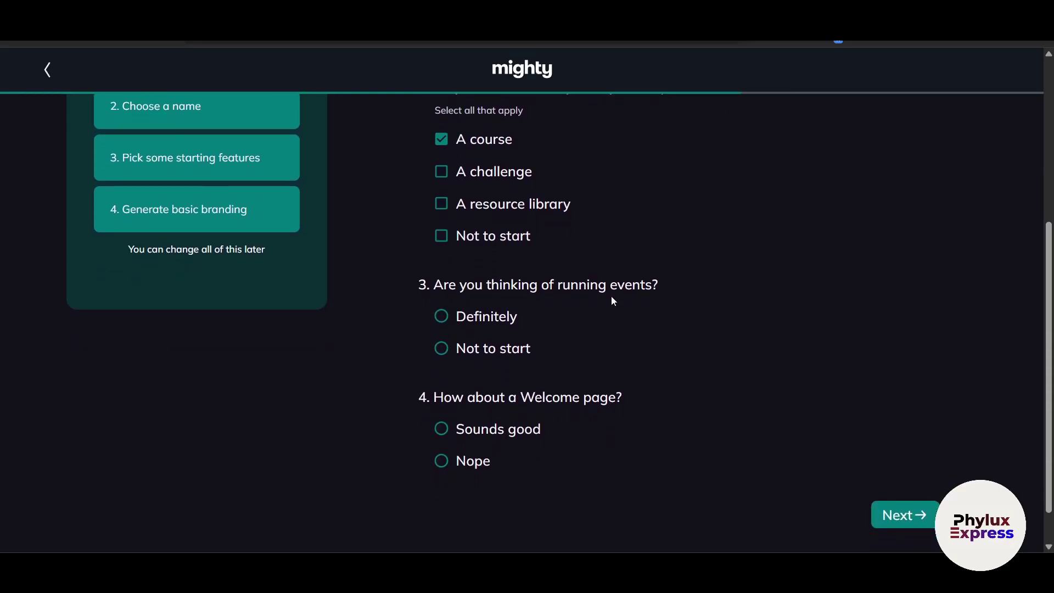
left_click(442, 358)
scroll(444, 362, "down", 1)
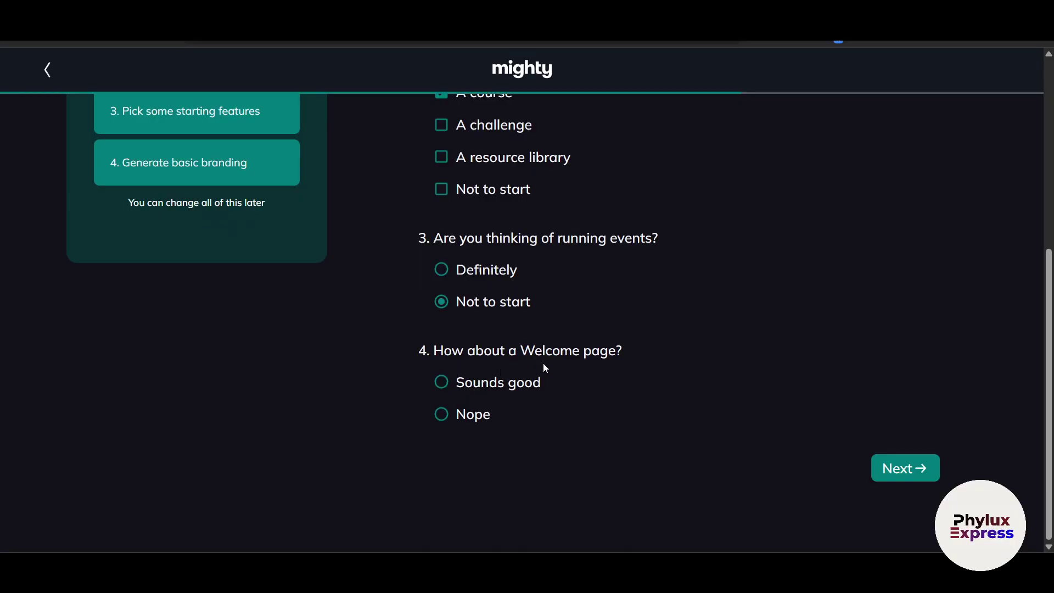
left_click(442, 383)
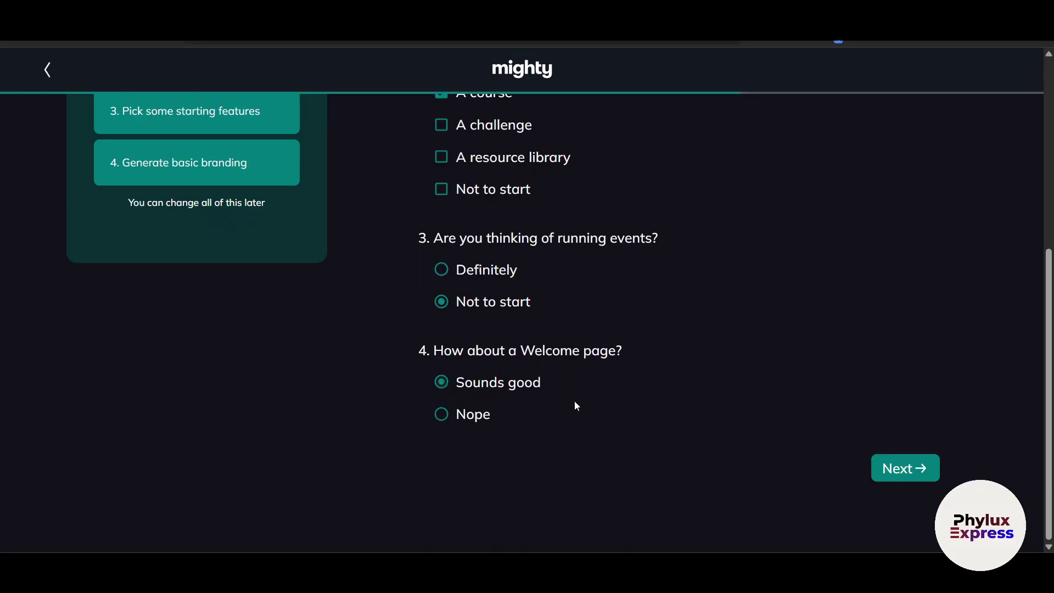
left_click(896, 479)
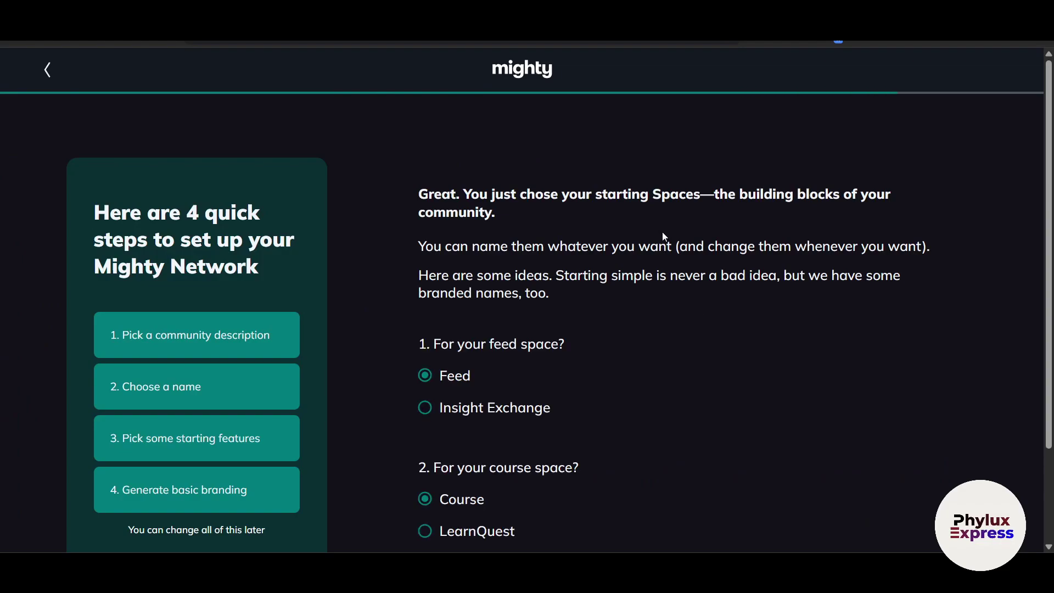
Step: Keep Feed and Course as the names of the starting spaces and continue to the branding ideas
scroll(661, 241, "down", 2)
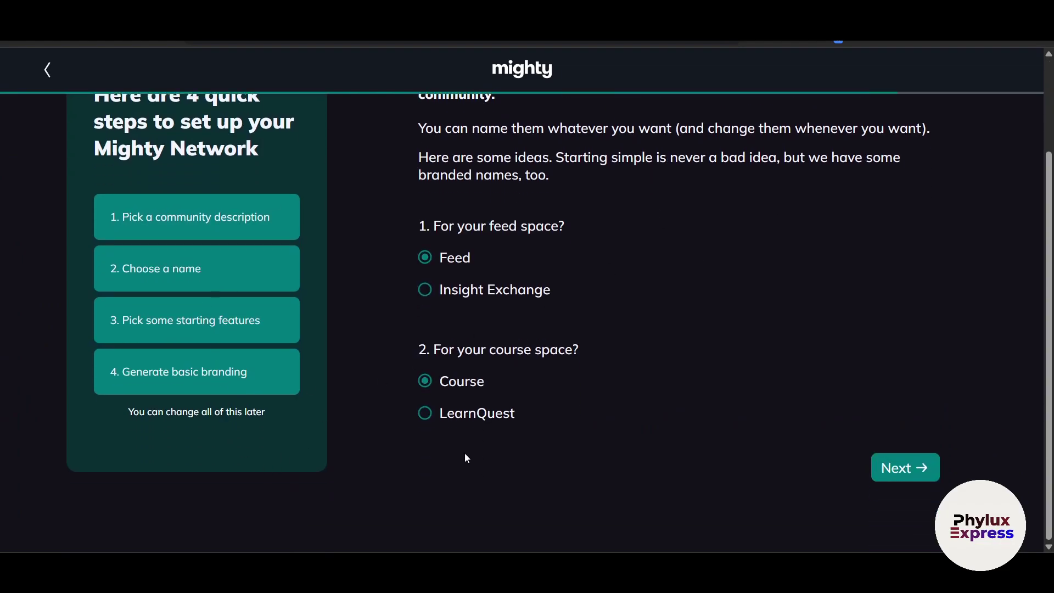
left_click(894, 470)
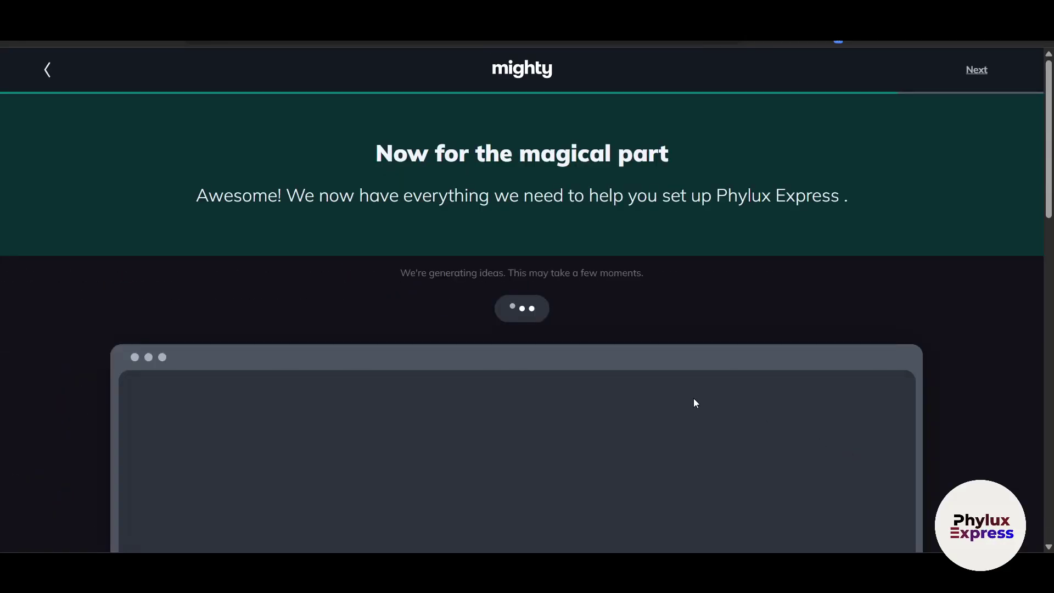
Step: Review and accept the generated Phylux Express branding, and accept all cookies on the new network
scroll(524, 315, "down", 5)
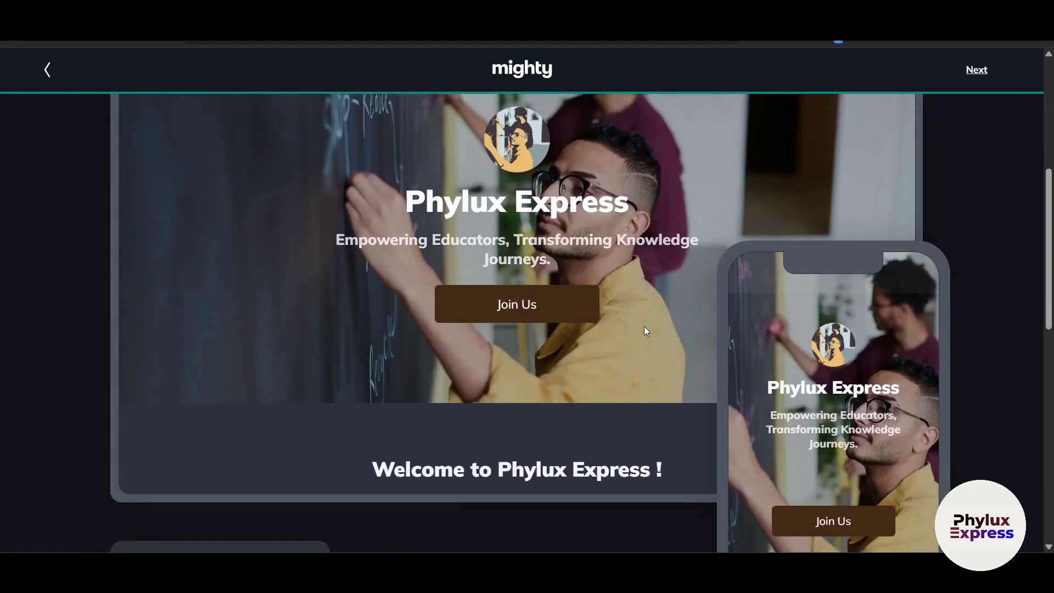
scroll(454, 345, "up", 2)
scroll(557, 330, "down", 3)
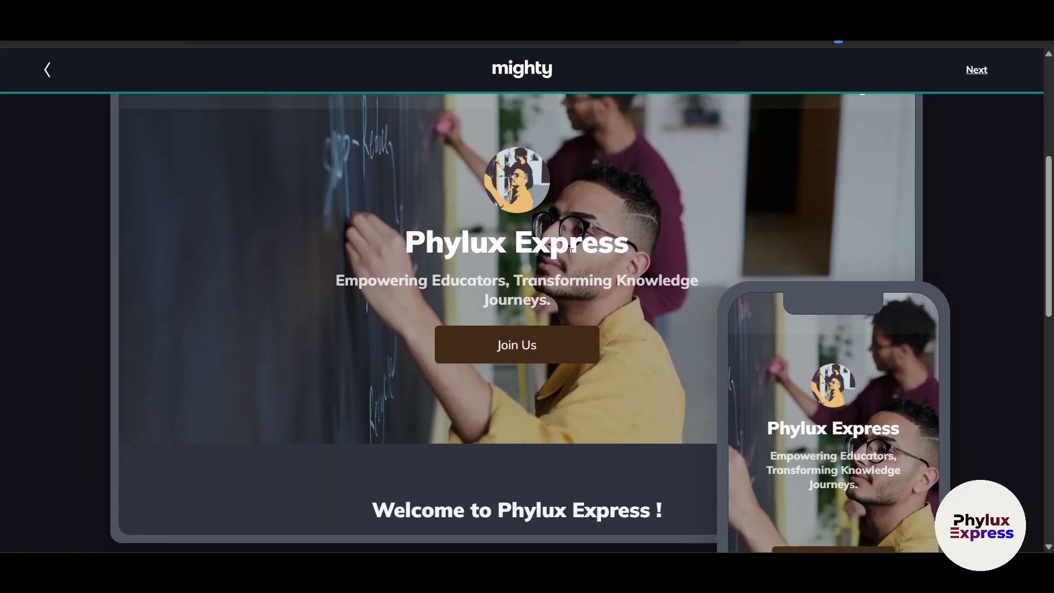
scroll(563, 314, "down", 2)
scroll(563, 314, "down", 10)
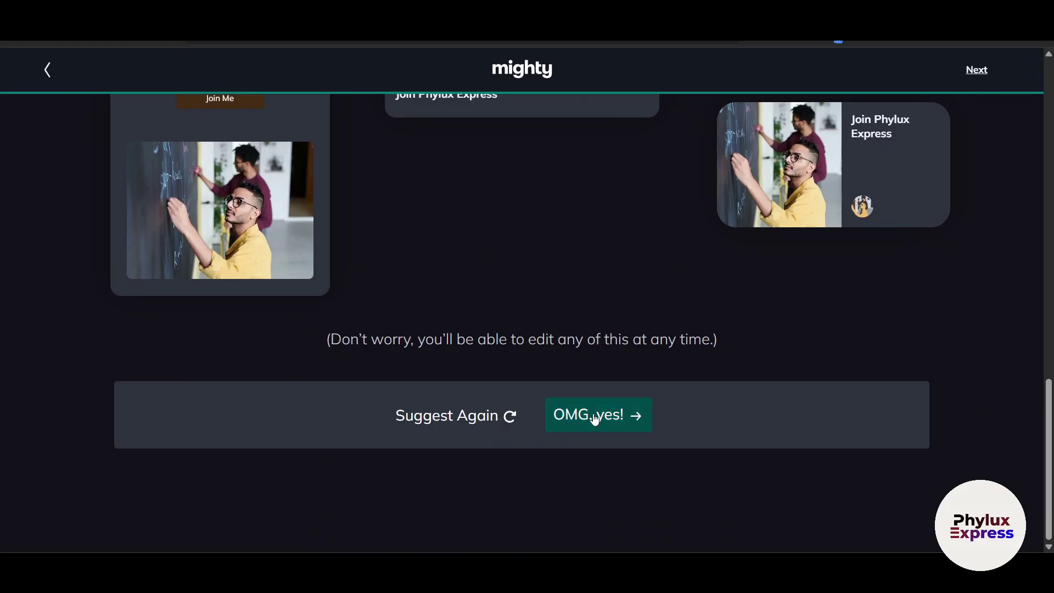
left_click(594, 415)
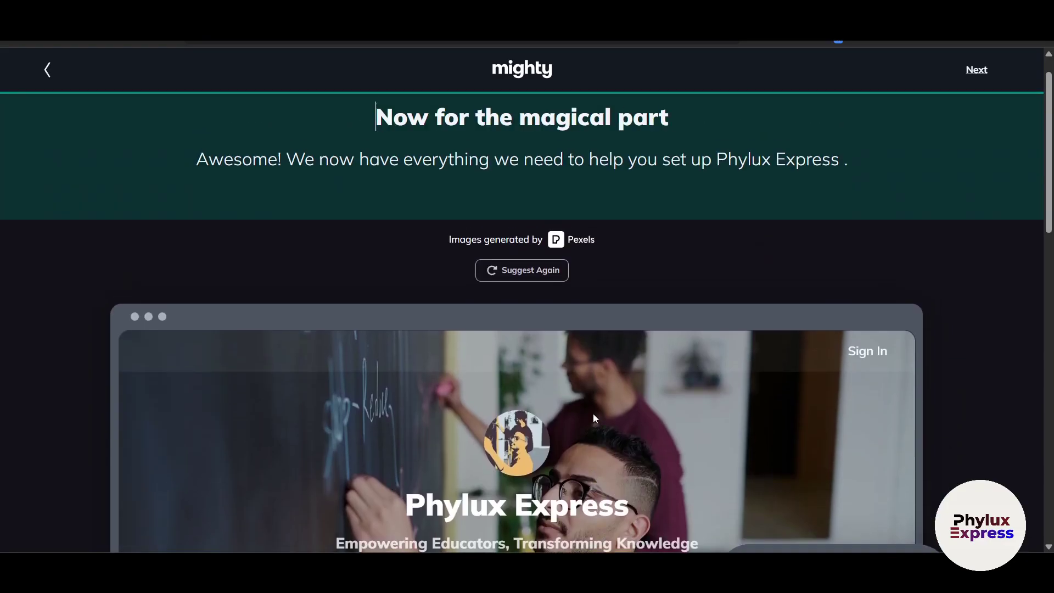
scroll(549, 309, "down", 10)
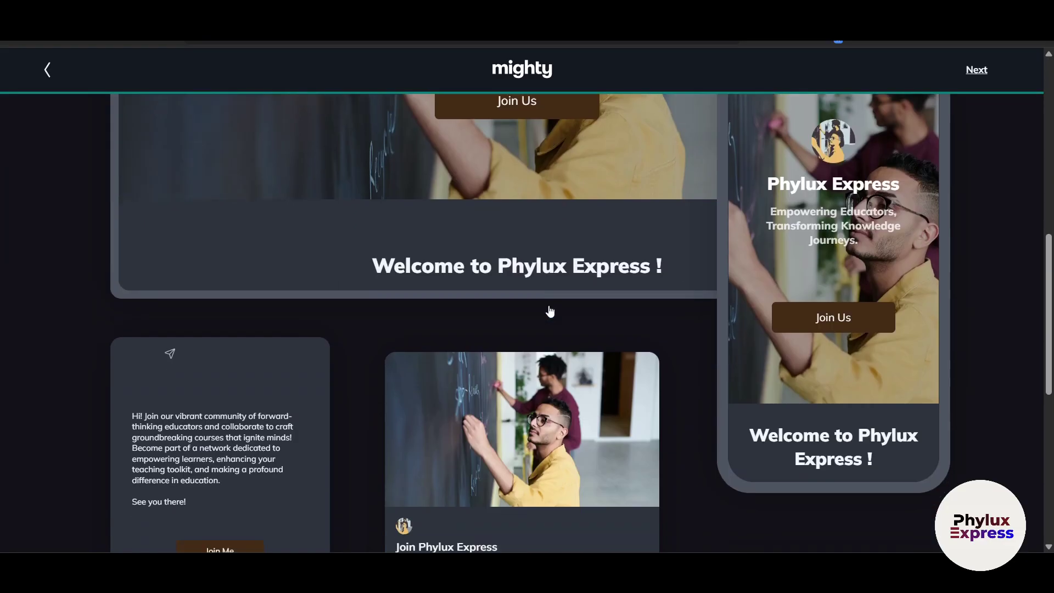
left_click(597, 426)
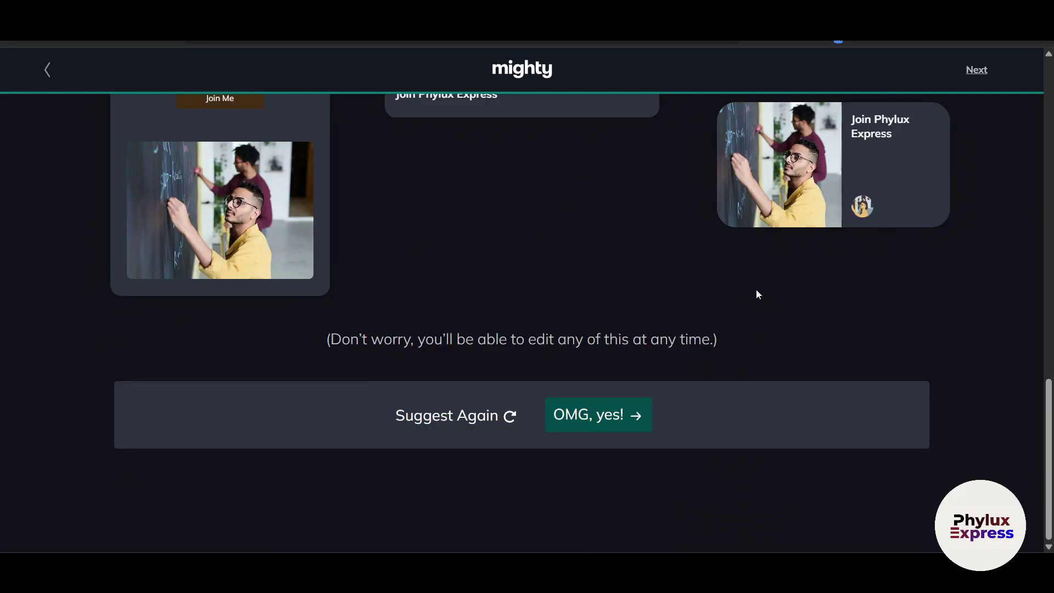
scroll(756, 294, "up", 5)
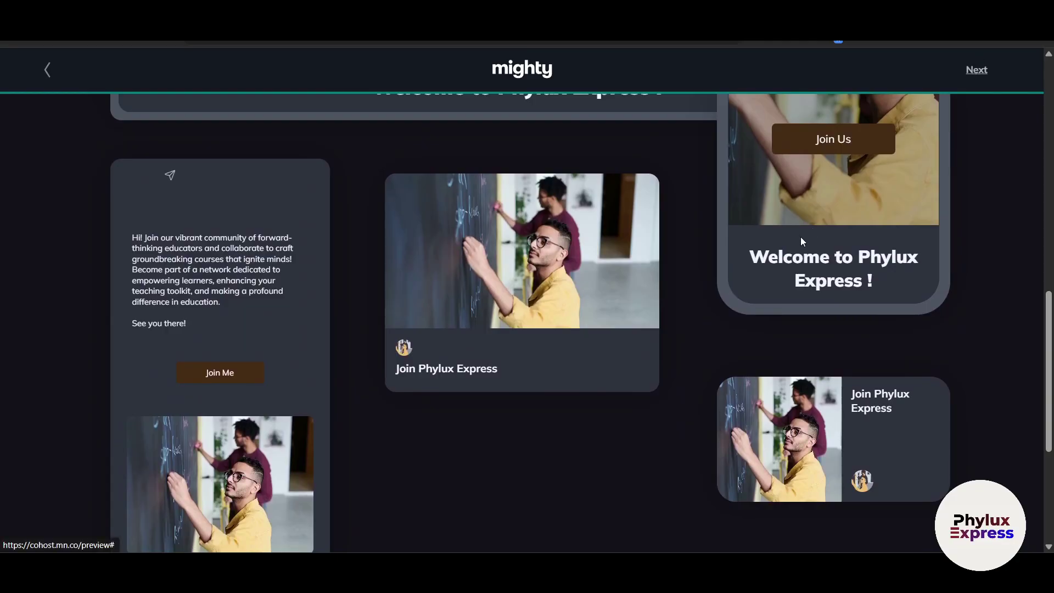
scroll(854, 177, "down", 5)
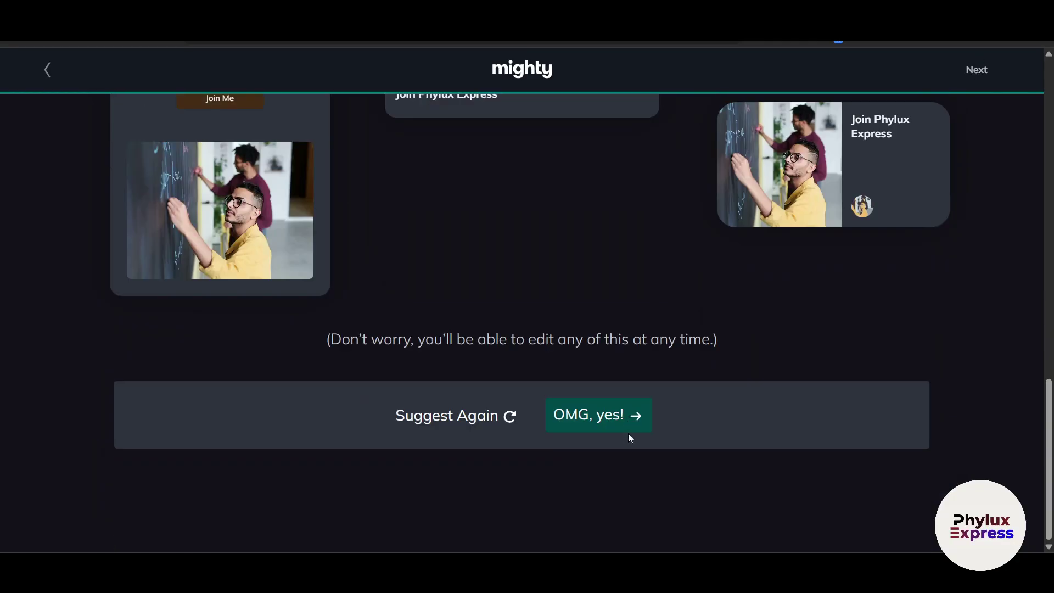
left_click(601, 427)
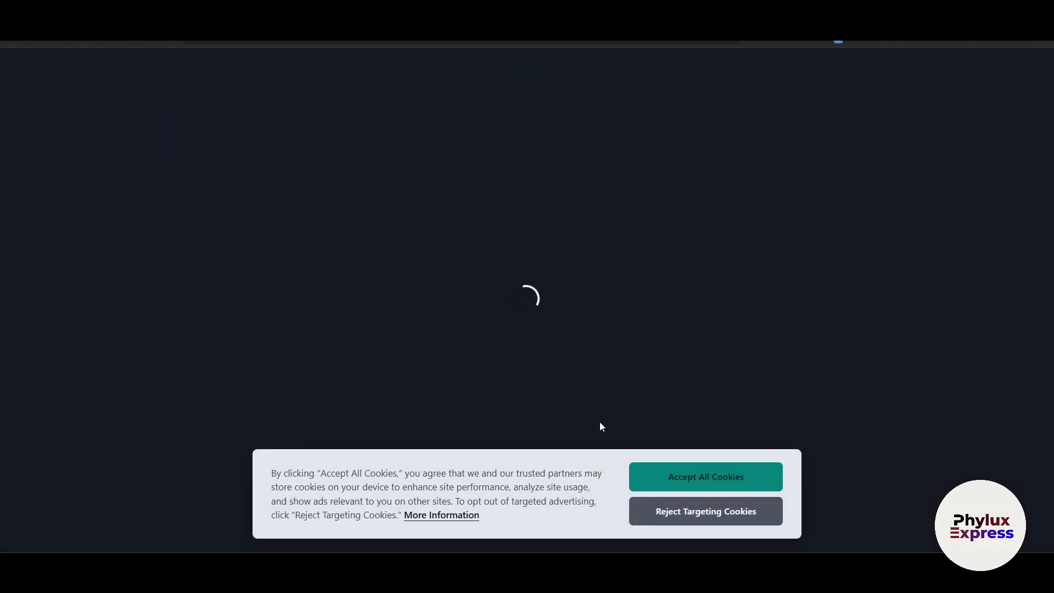
left_click(675, 481)
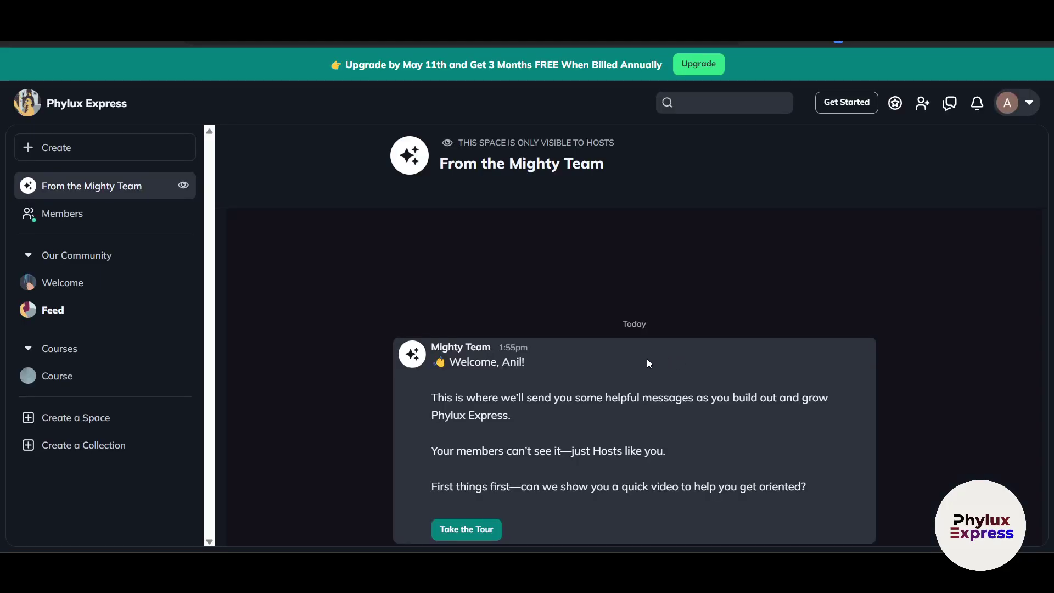
Step: Read the Mighty Team's welcome messages and add a new section to the Course space
scroll(331, 420, "down", 3)
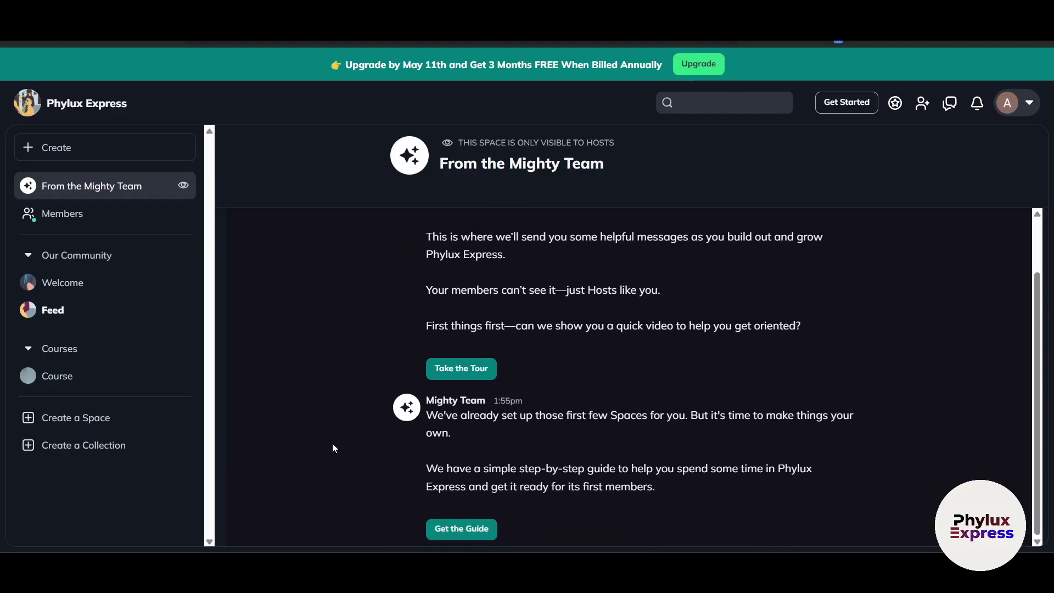
scroll(326, 452, "up", 1)
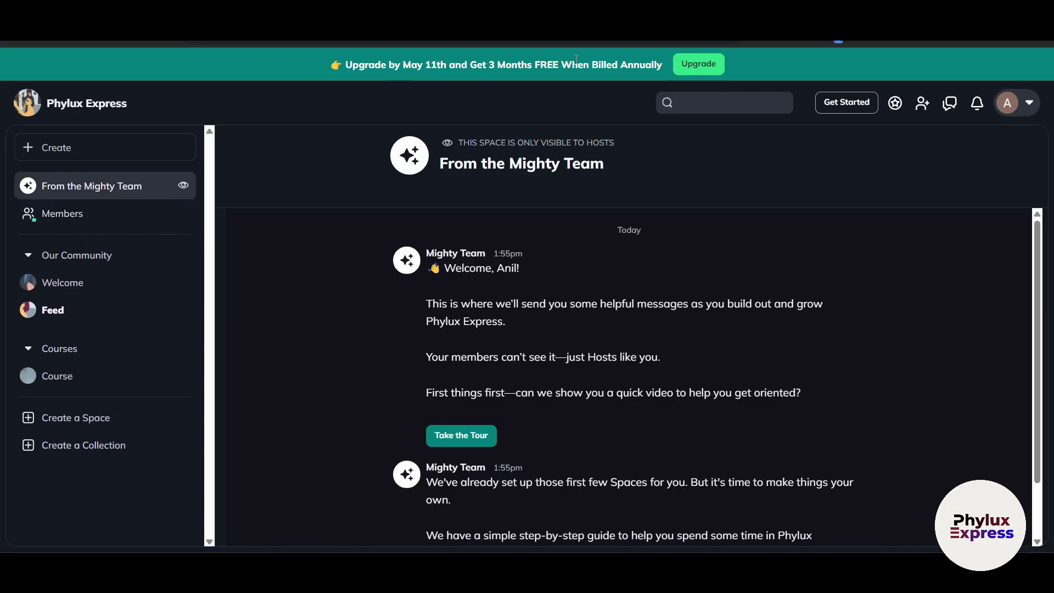
scroll(353, 386, "down", 1)
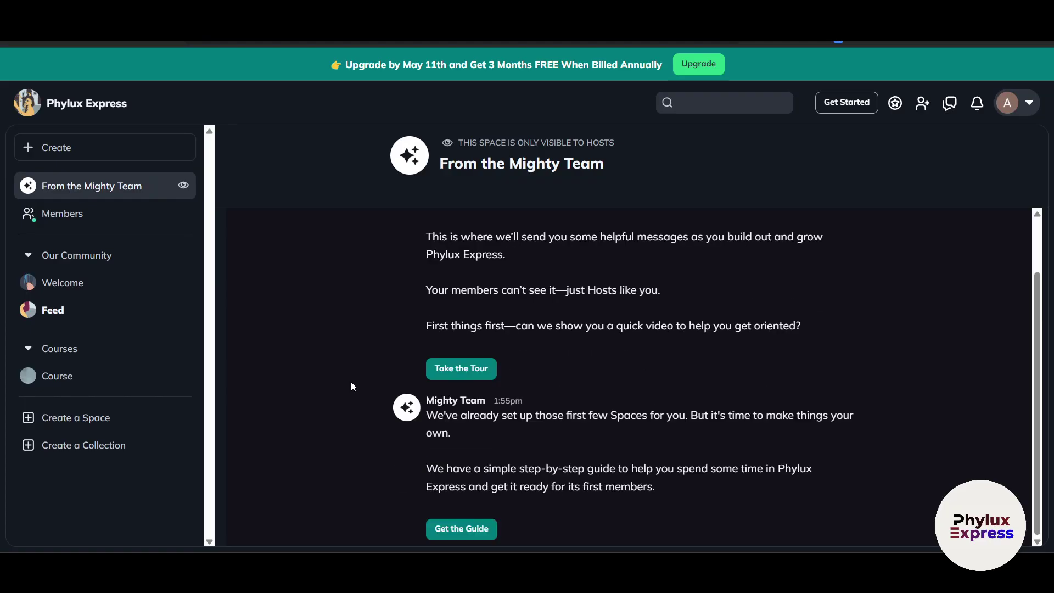
left_click(84, 141)
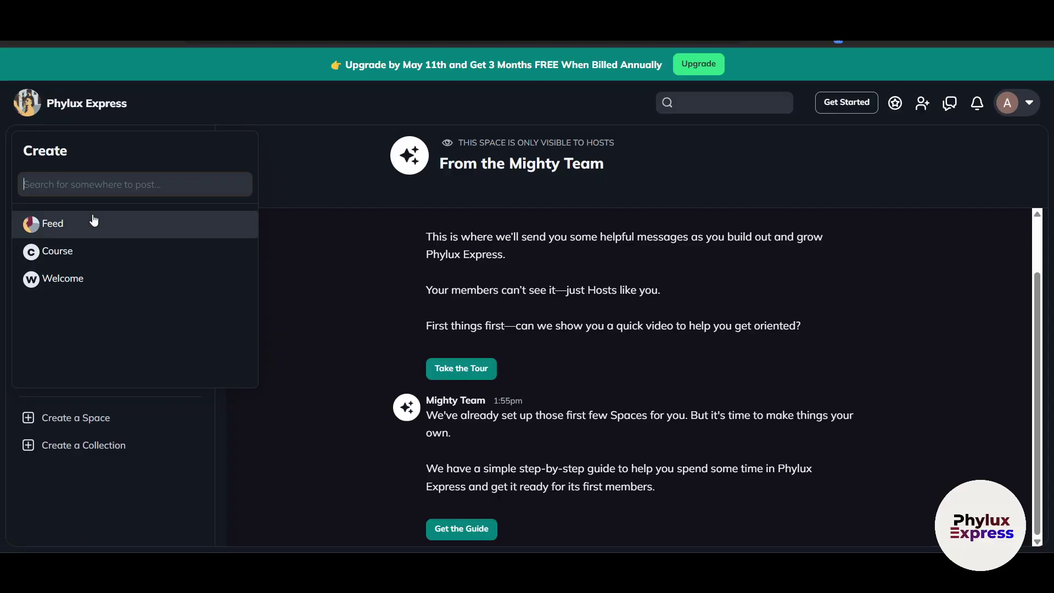
left_click(105, 250)
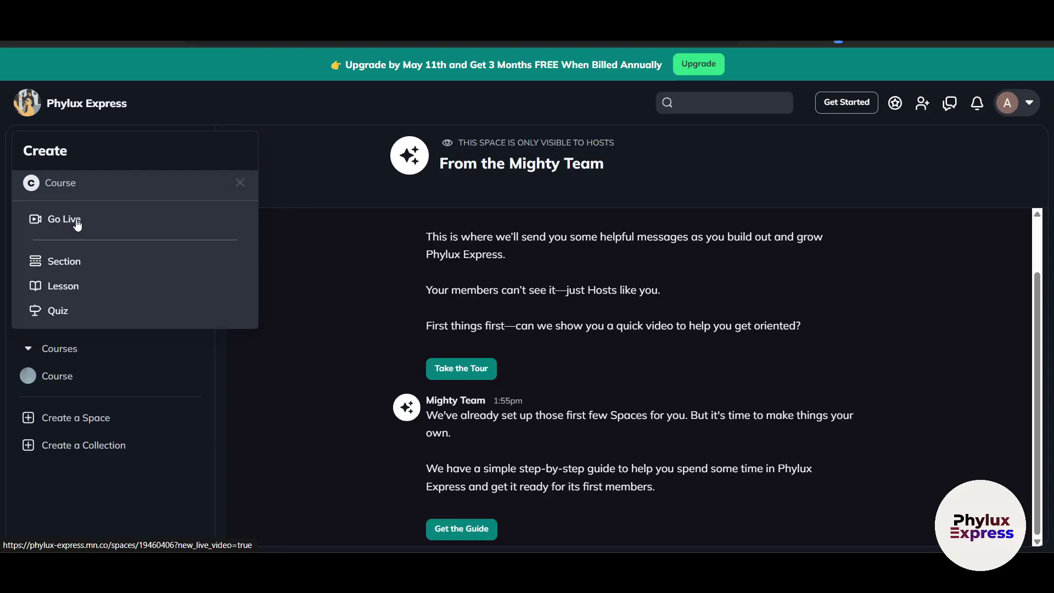
left_click(85, 262)
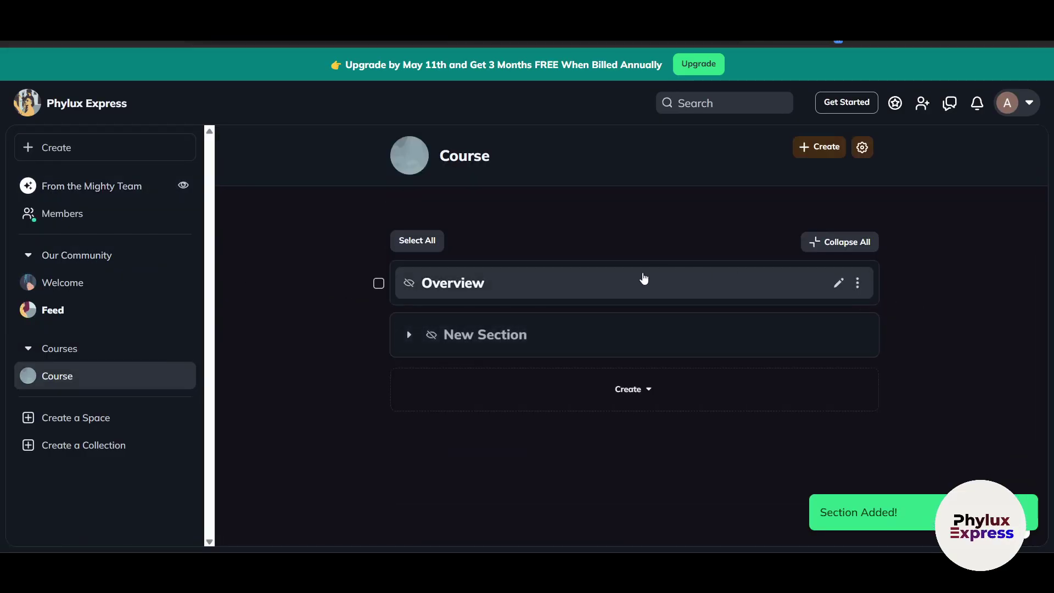
Step: Collapse all sections in the course outline and dismiss the live overview offer
left_click(840, 242)
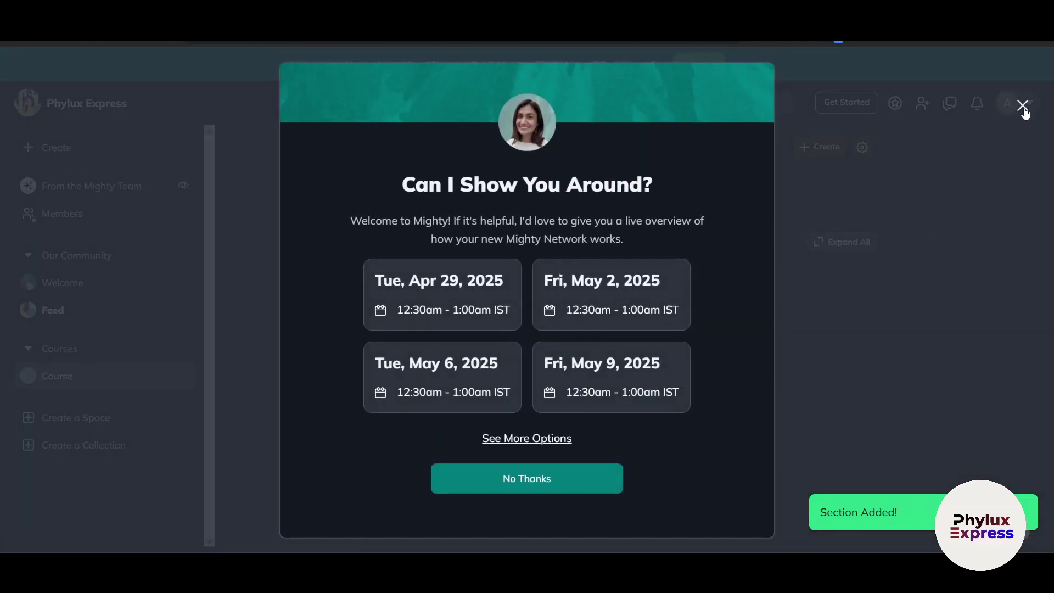
left_click(1021, 104)
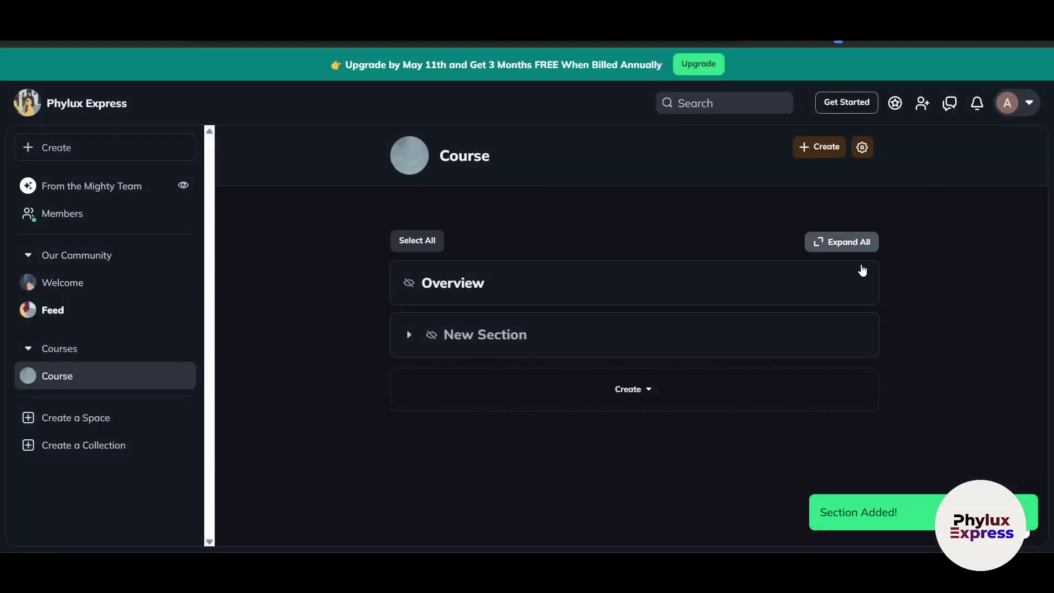
Step: Open the new course section for editing and replace its title with Setup
mouse_move(447, 334)
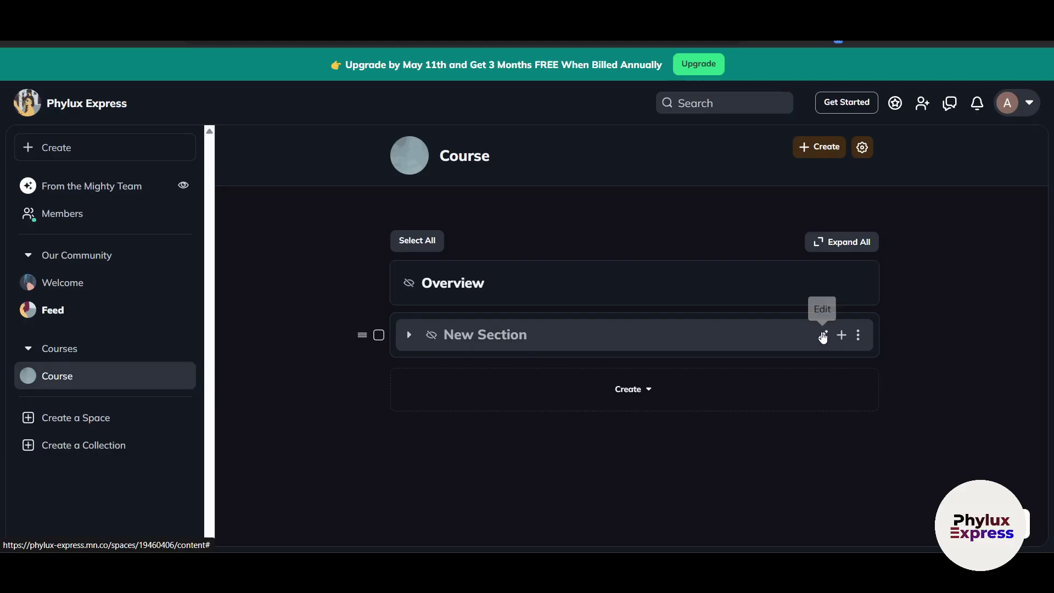
left_click(823, 334)
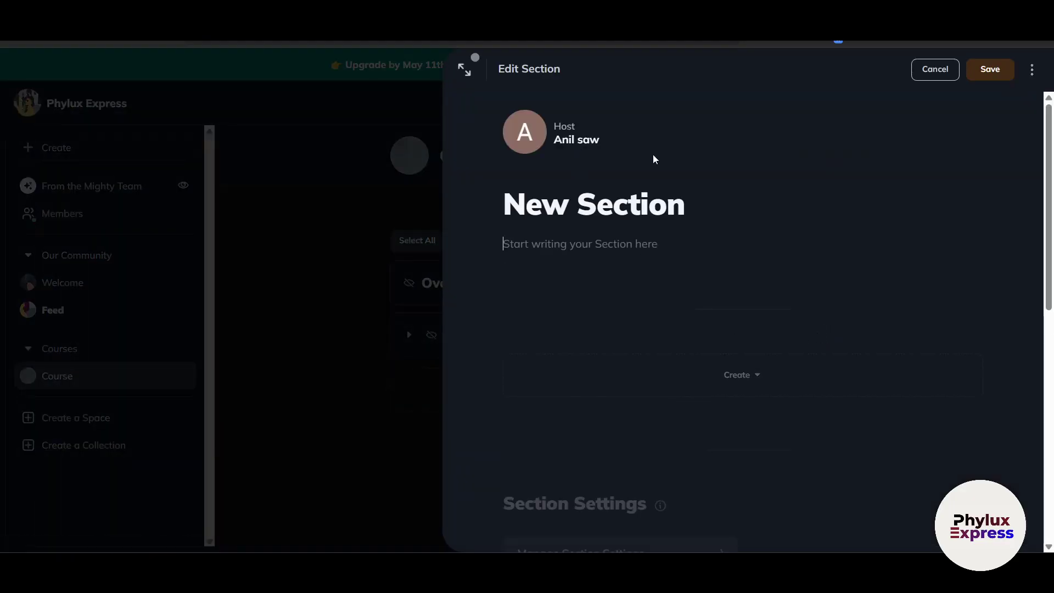
triple_click(600, 212)
key("BackSpace")
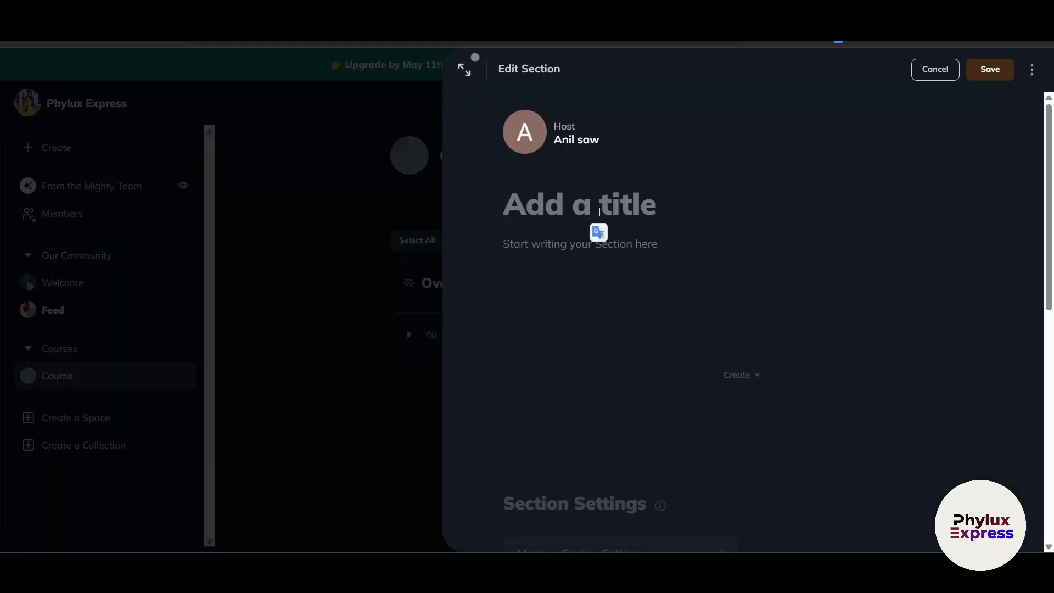
type("Setup")
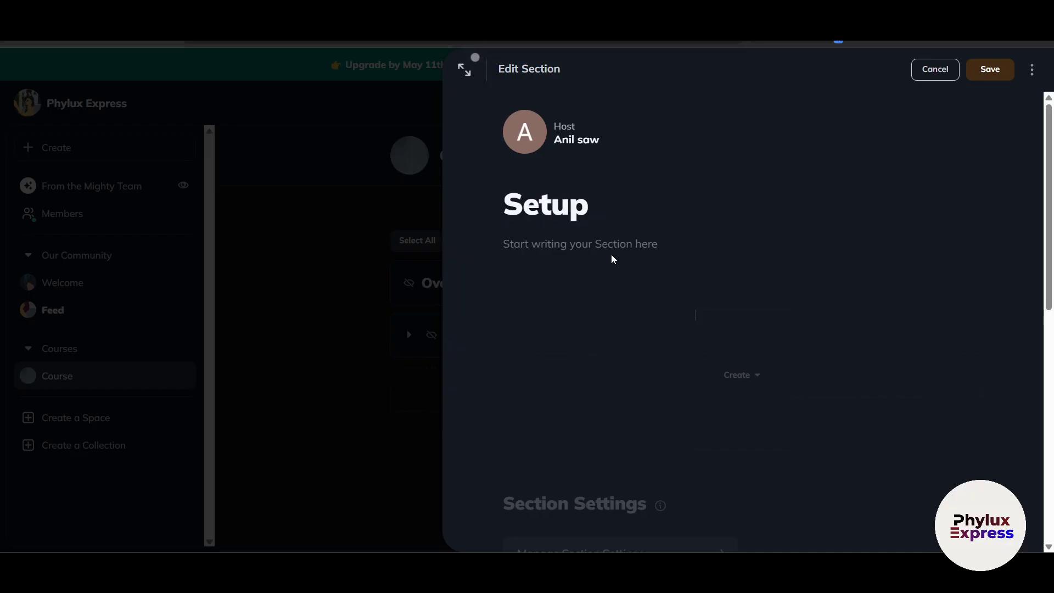
Step: Examine the section's settings and the content types that can be added to it, and expand the editor to full screen
scroll(680, 315, "down", 5)
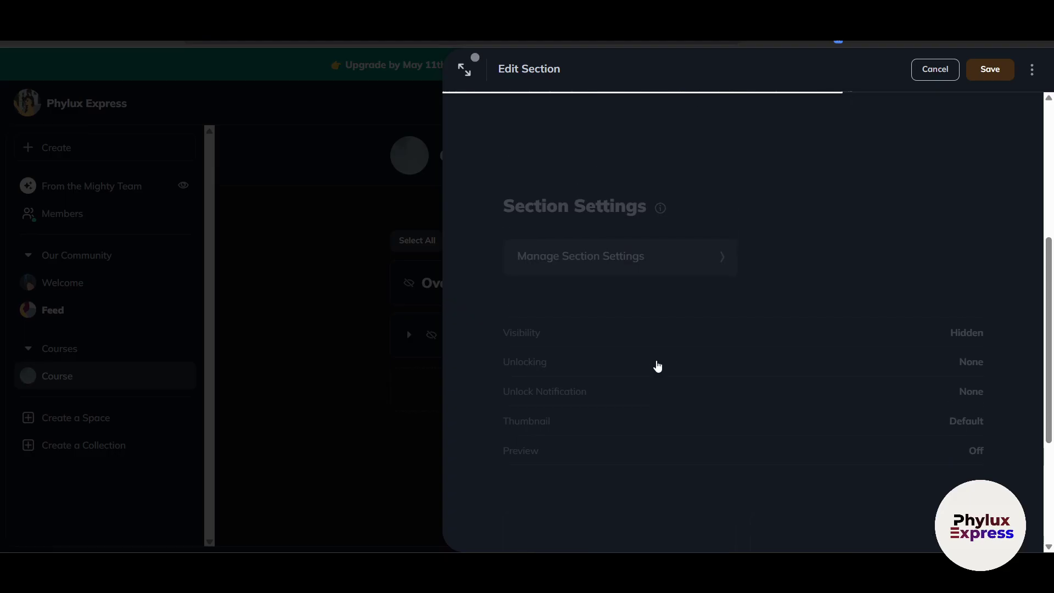
scroll(653, 357, "up", 1)
scroll(658, 336, "up", 3)
scroll(715, 297, "up", 1)
left_click(748, 307)
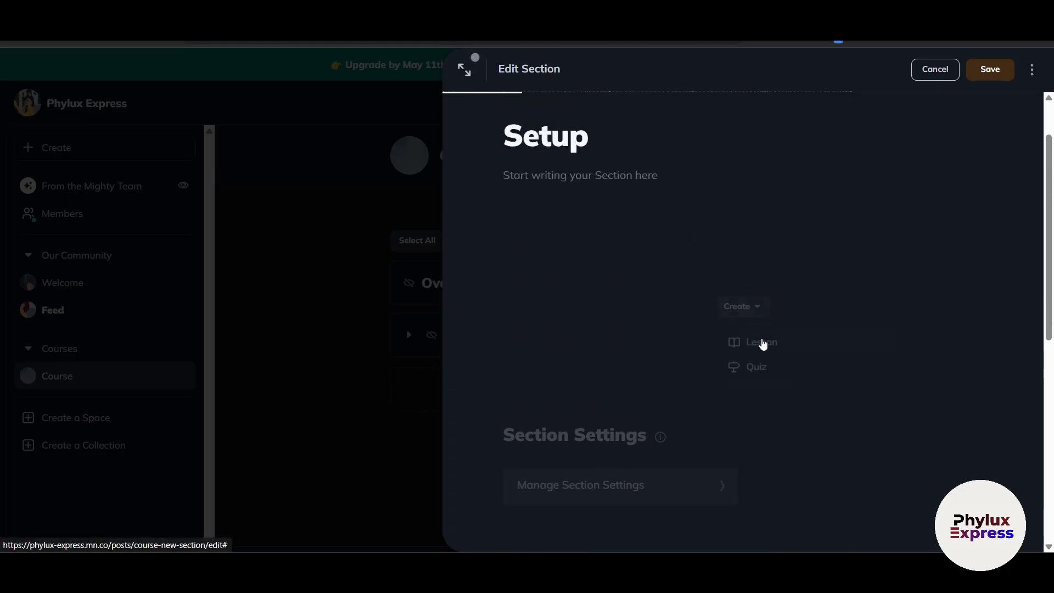
left_click(922, 406)
left_click(464, 70)
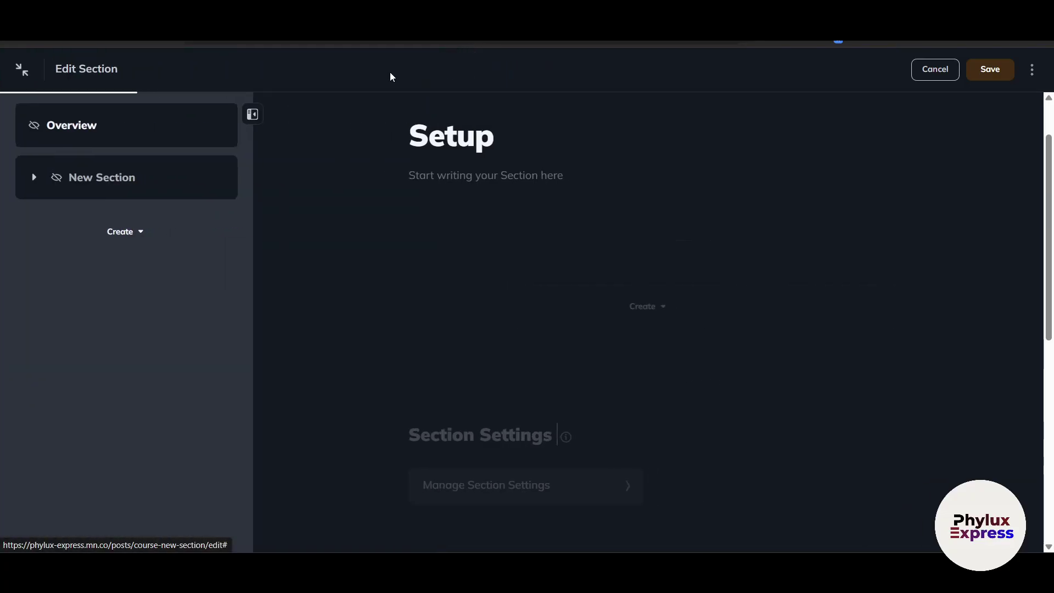
Step: Leave the section editor and discard the unsaved Setup title
scroll(452, 385, "down", 3)
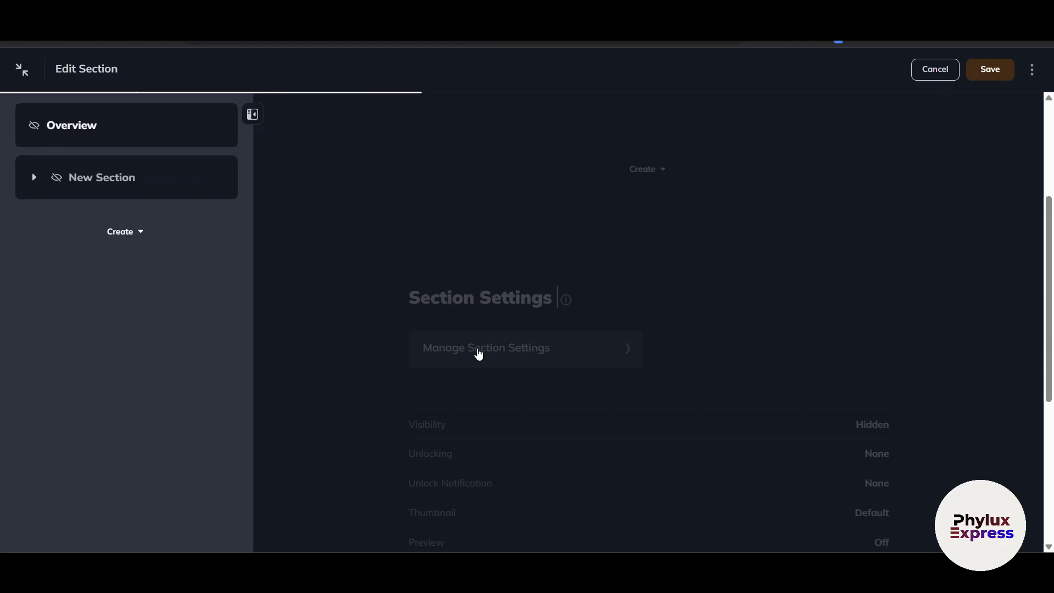
scroll(478, 353, "down", 4)
left_click(862, 215)
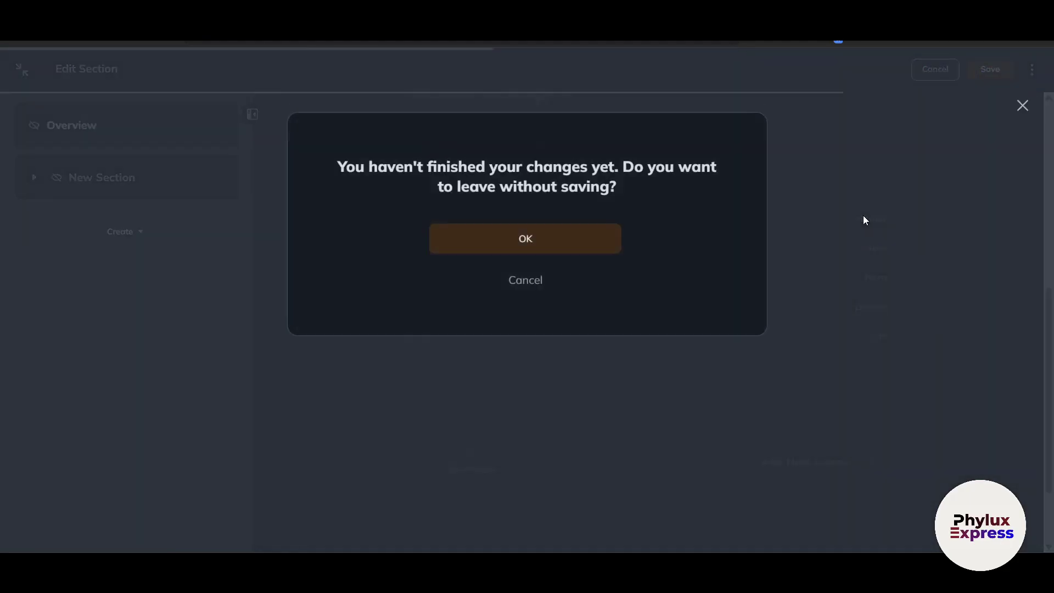
left_click(525, 248)
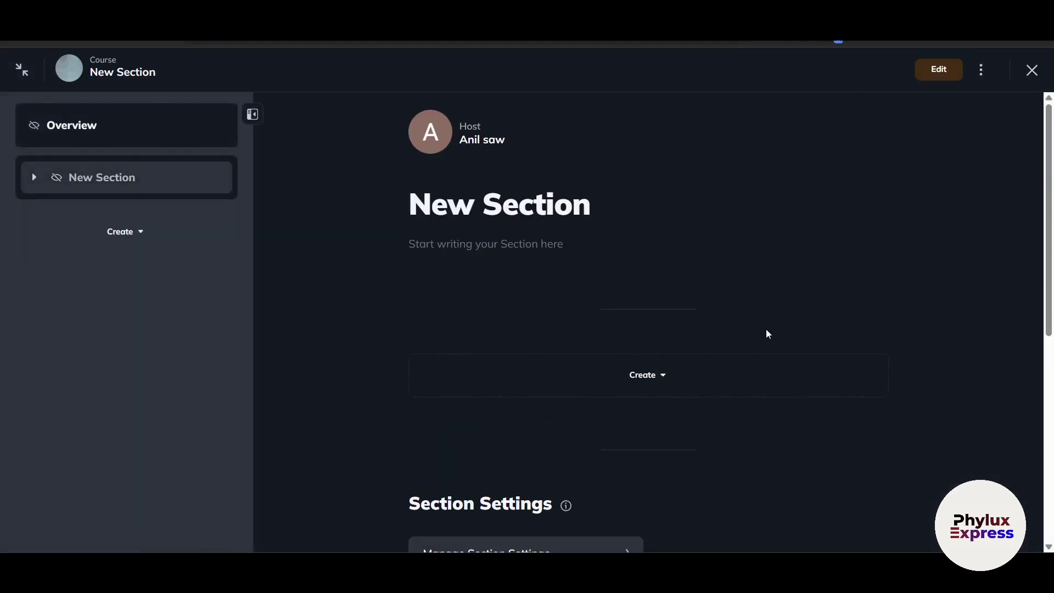
Step: Review the section's settings in view mode and reopen the section for editing
scroll(765, 332, "down", 5)
scroll(730, 370, "down", 2)
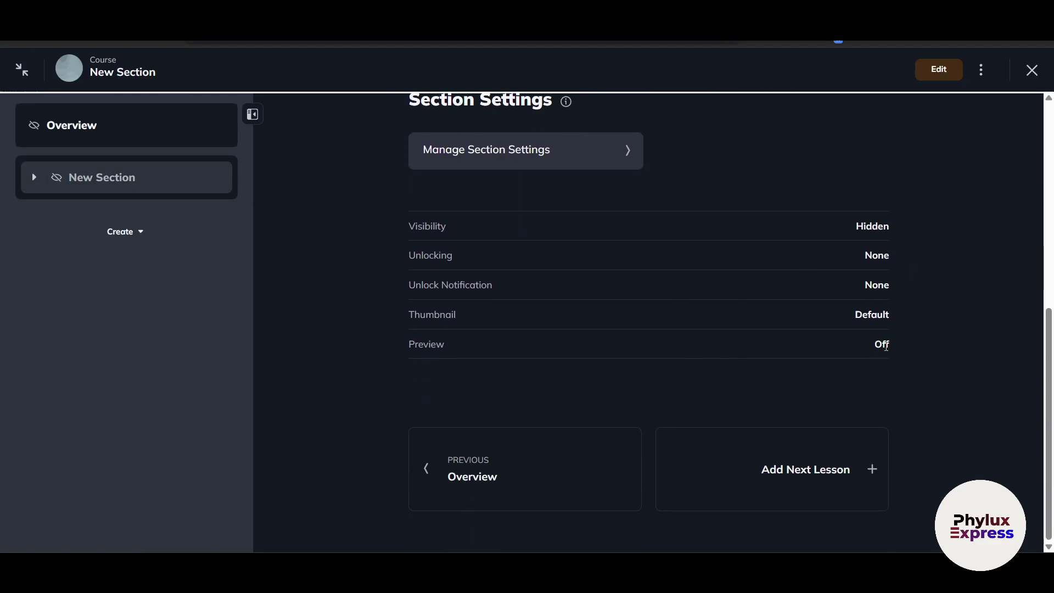
scroll(883, 349, "up", 4)
left_click(947, 74)
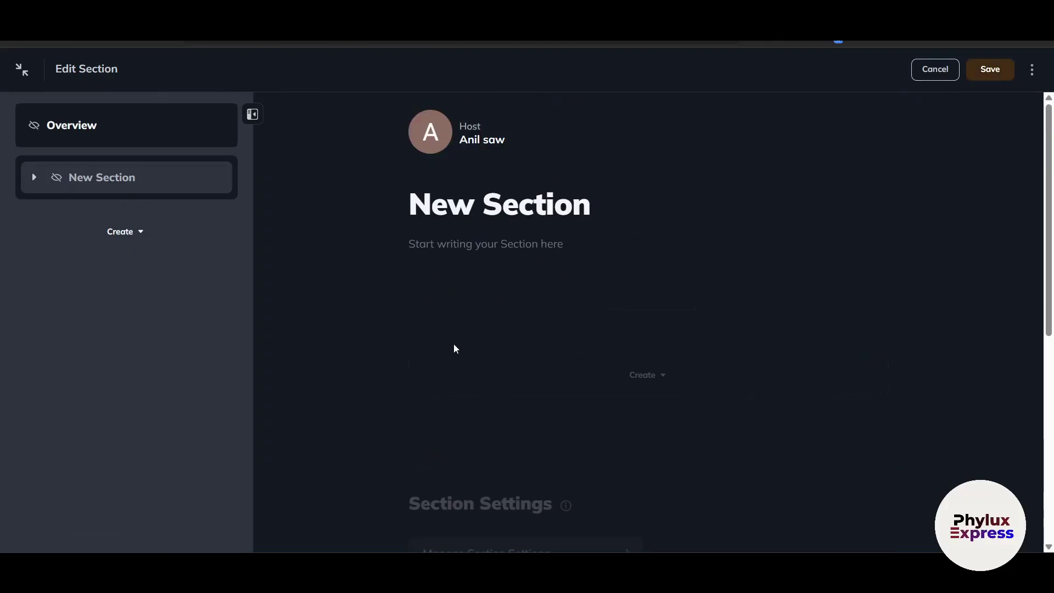
scroll(437, 342, "down", 7)
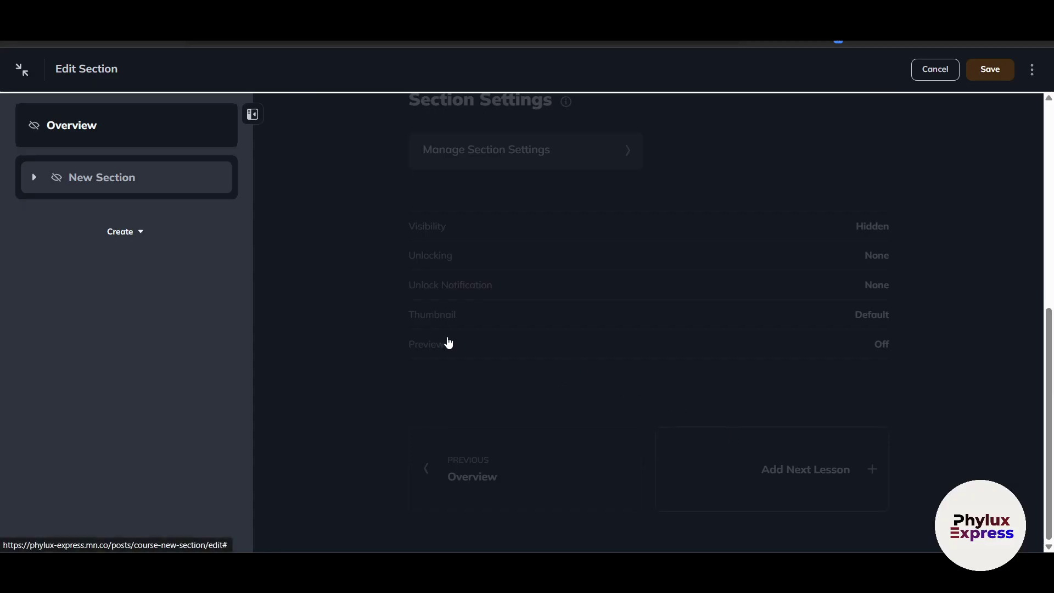
Step: Add another section to the course outline and return to the Course space
left_click(126, 232)
left_click(117, 269)
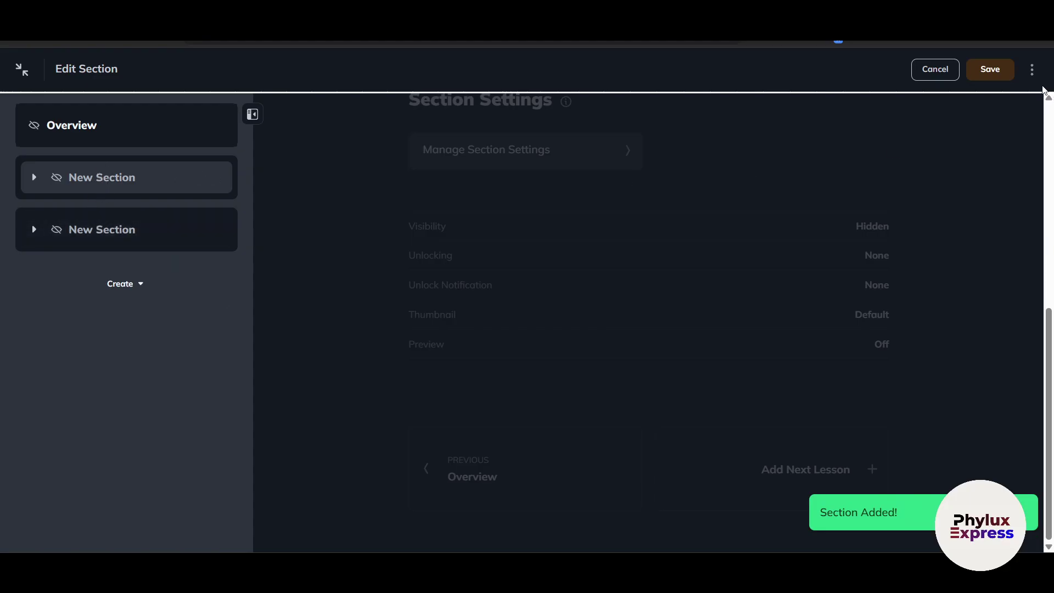
left_click(20, 70)
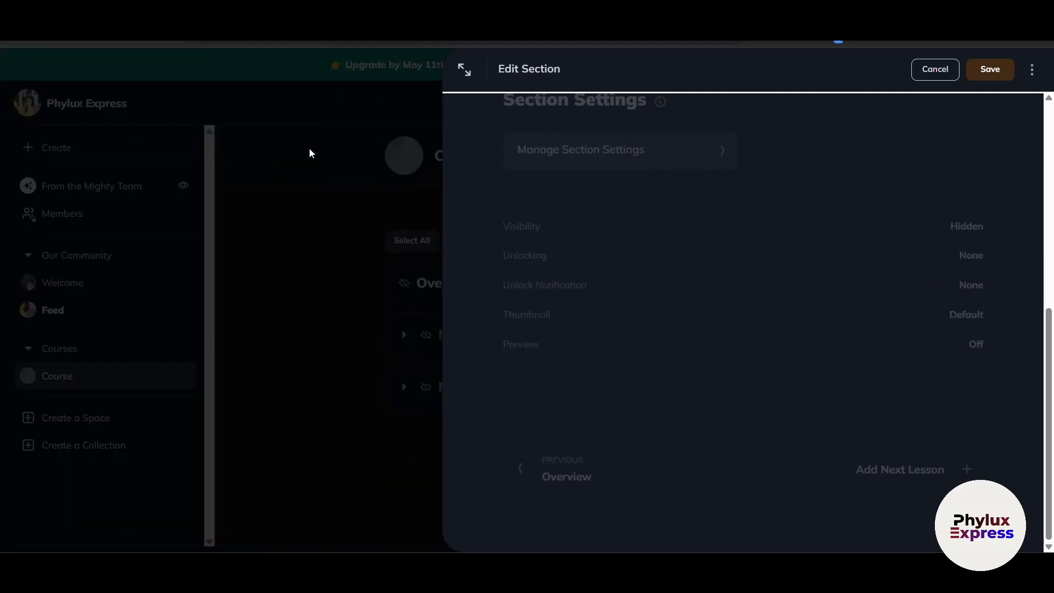
left_click(309, 151)
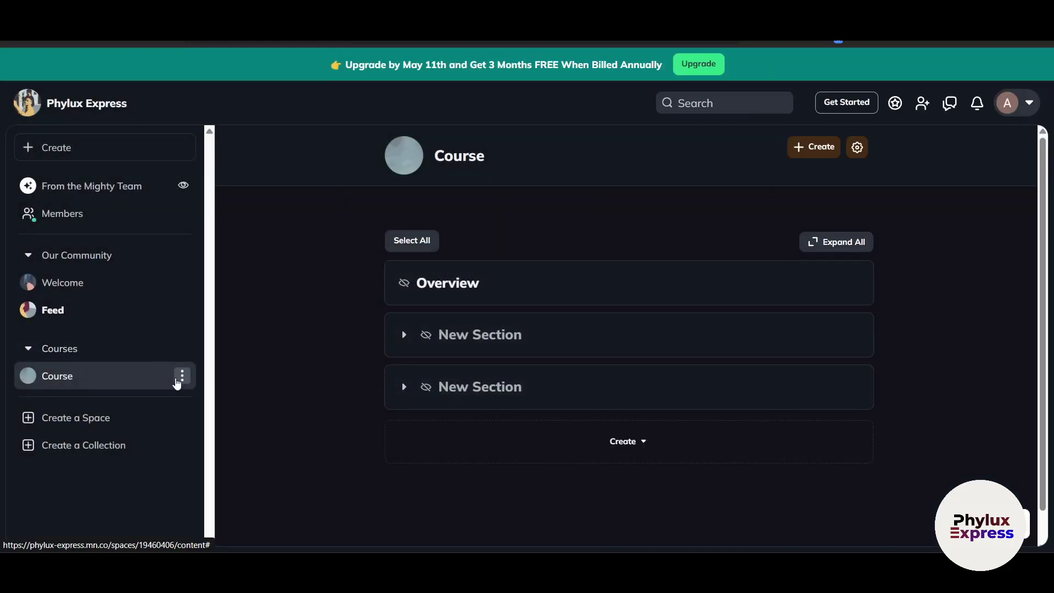
left_click(182, 376)
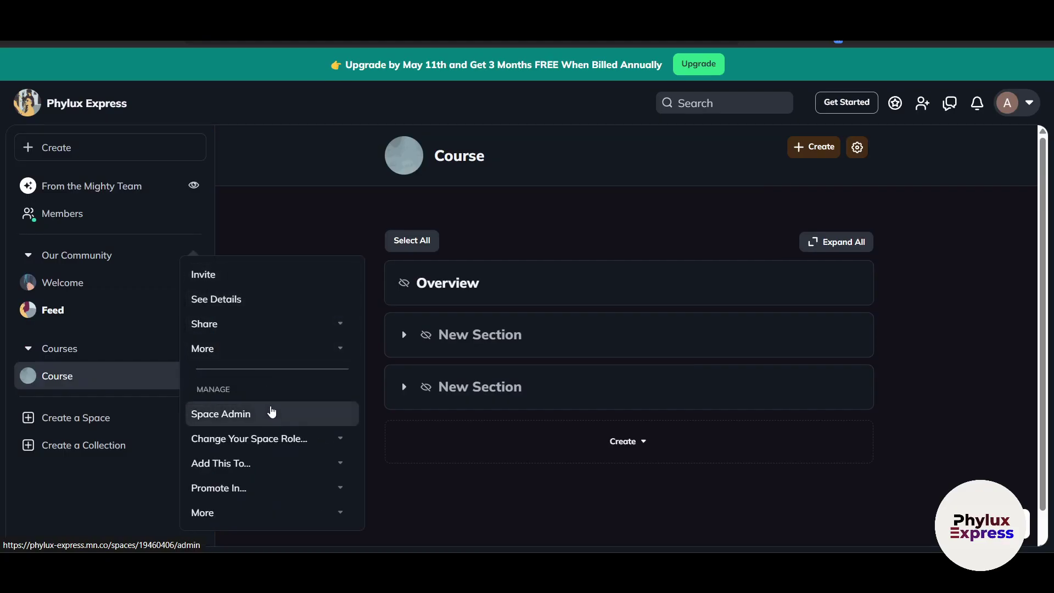
left_click(939, 352)
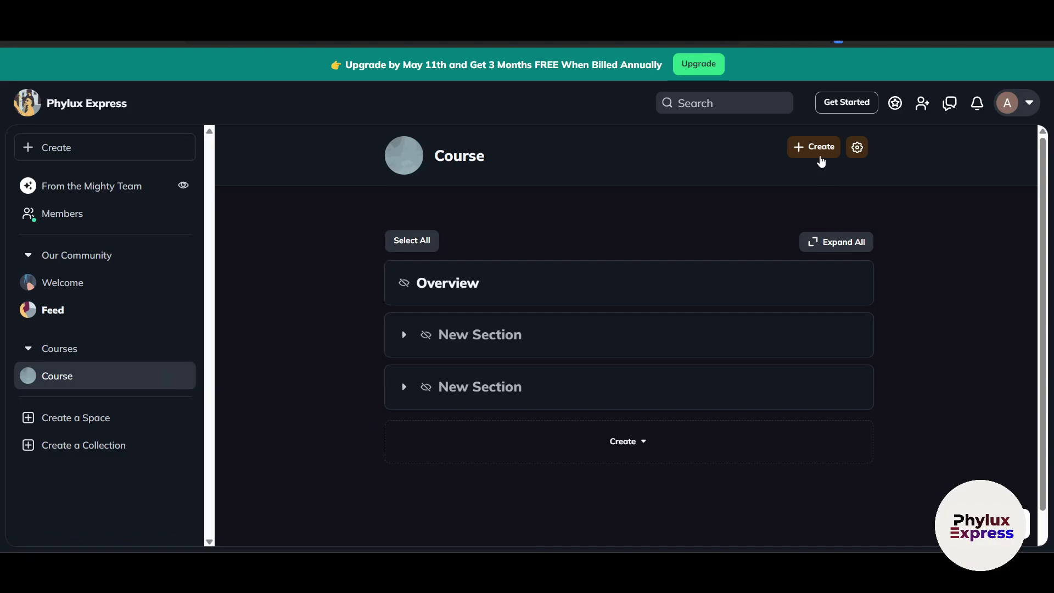
Step: Add a third new section to the Course space
left_click(820, 158)
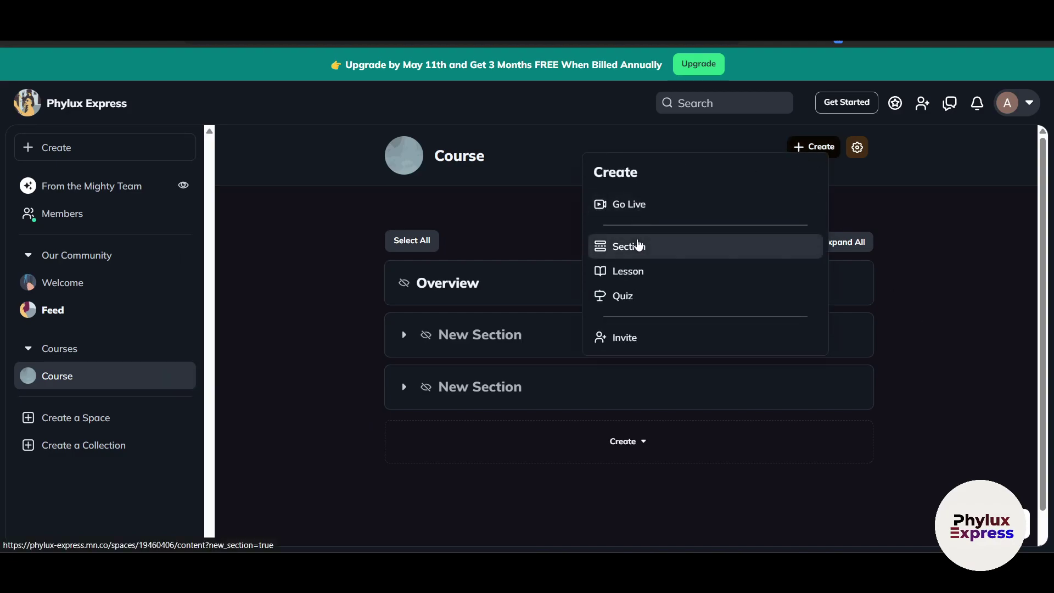
left_click(638, 245)
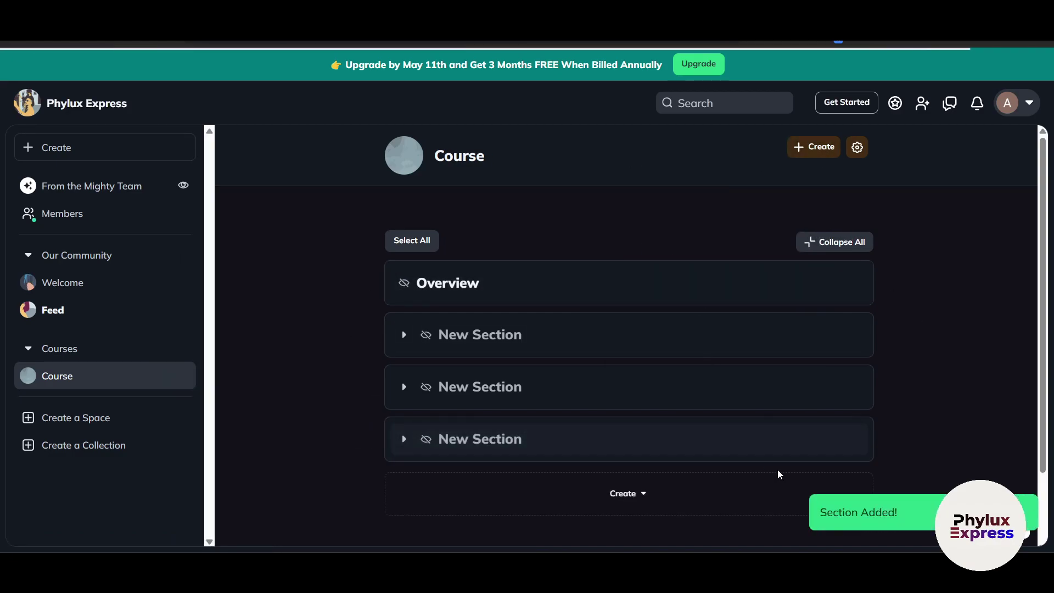
Step: Replace the title of the last new section with "wix part 3"
left_click(818, 439)
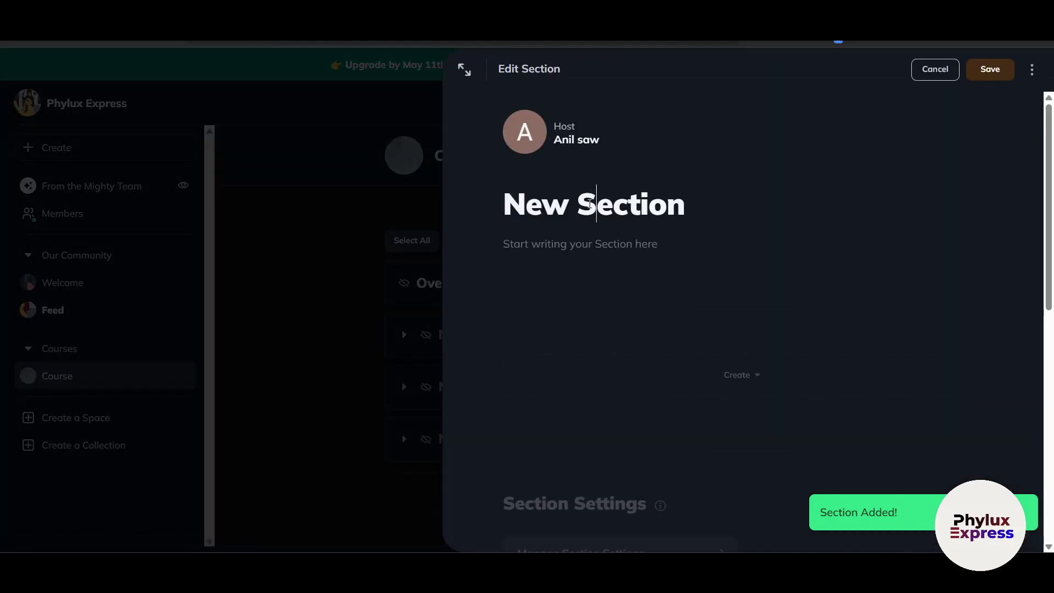
key("ctrl+a")
type("wi")
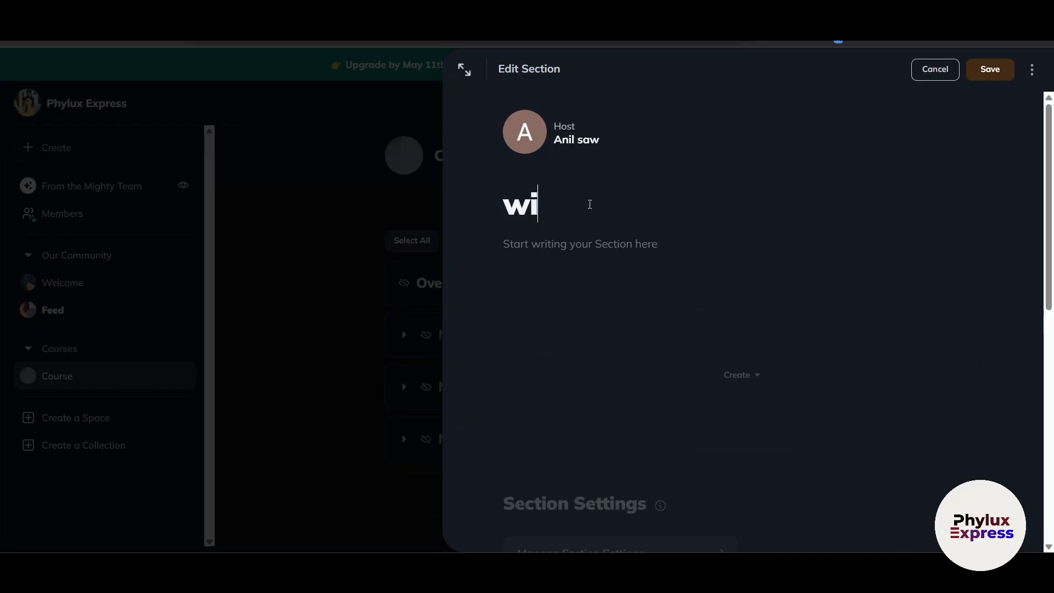
type("x part 3")
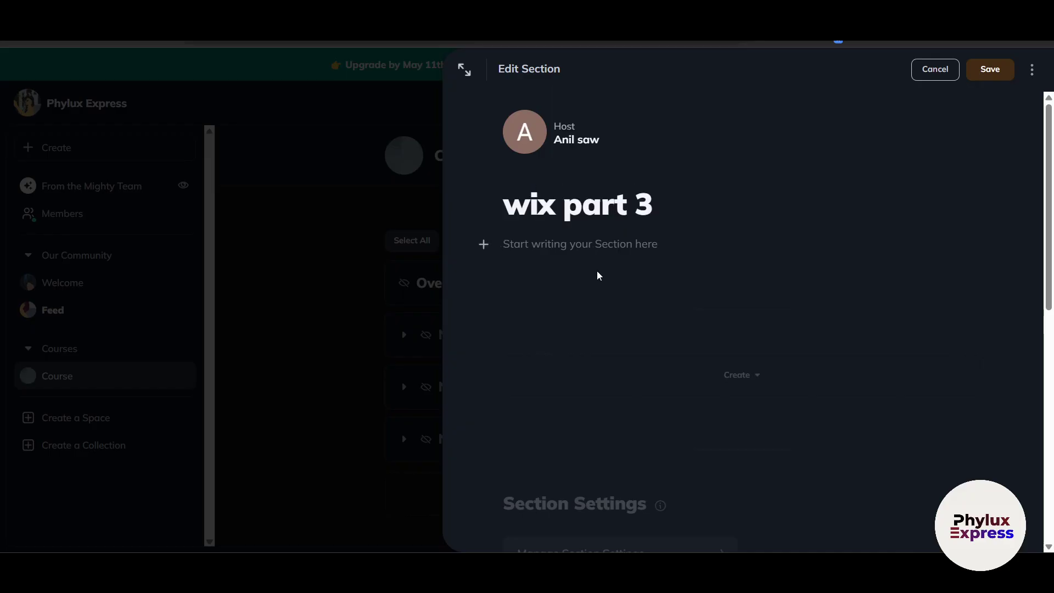
Step: Write "here i will continue wix complete tutorial part 3" as the section's body text
key("Return")
type("here i ")
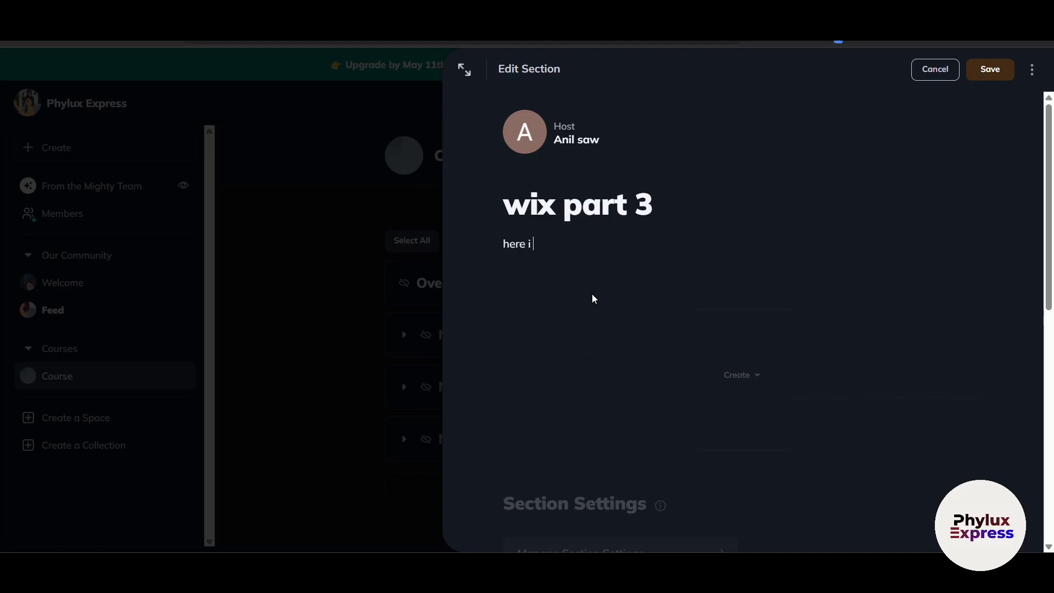
type("will shoe")
key("ctrl+BackSpace")
type("cont")
type("inue wix ")
type("com")
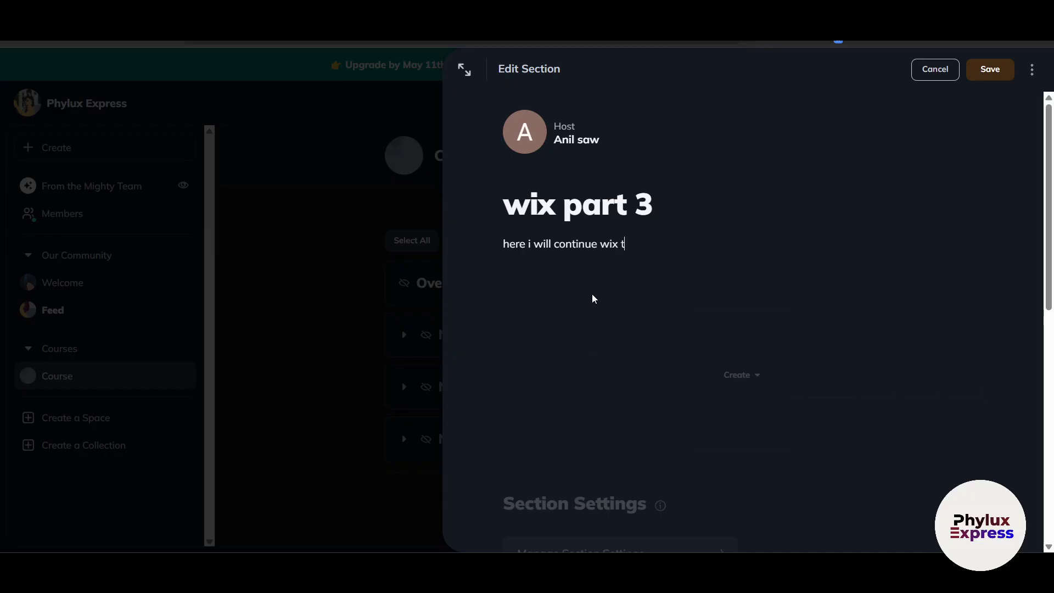
type("plete tutorio")
type("l part 3")
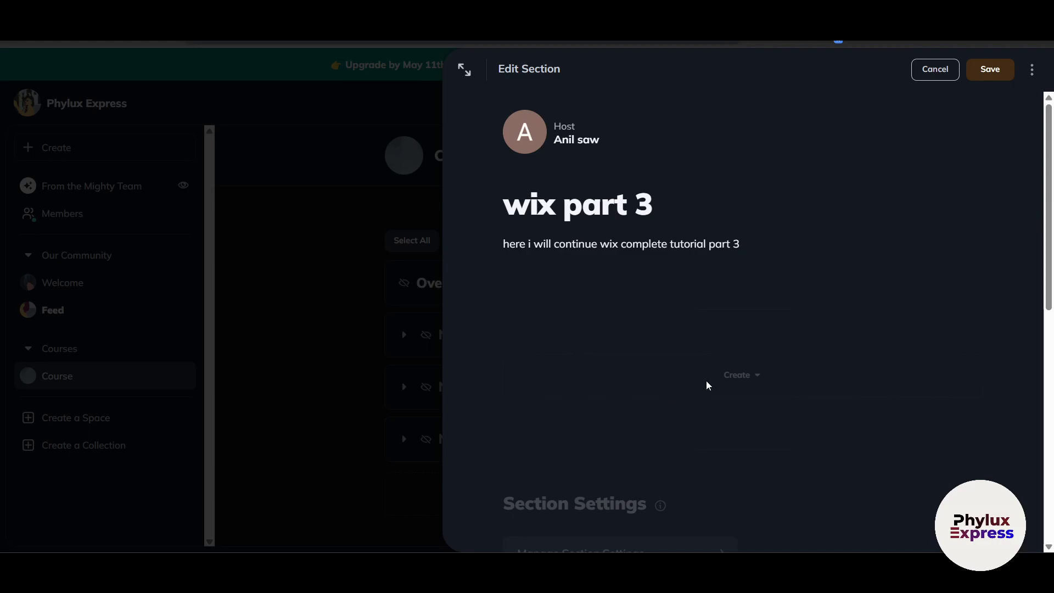
Step: Try to open the section's settings and visibility from the editor while keeping the unsaved changes
scroll(632, 294, "down", 1)
scroll(633, 294, "down", 2)
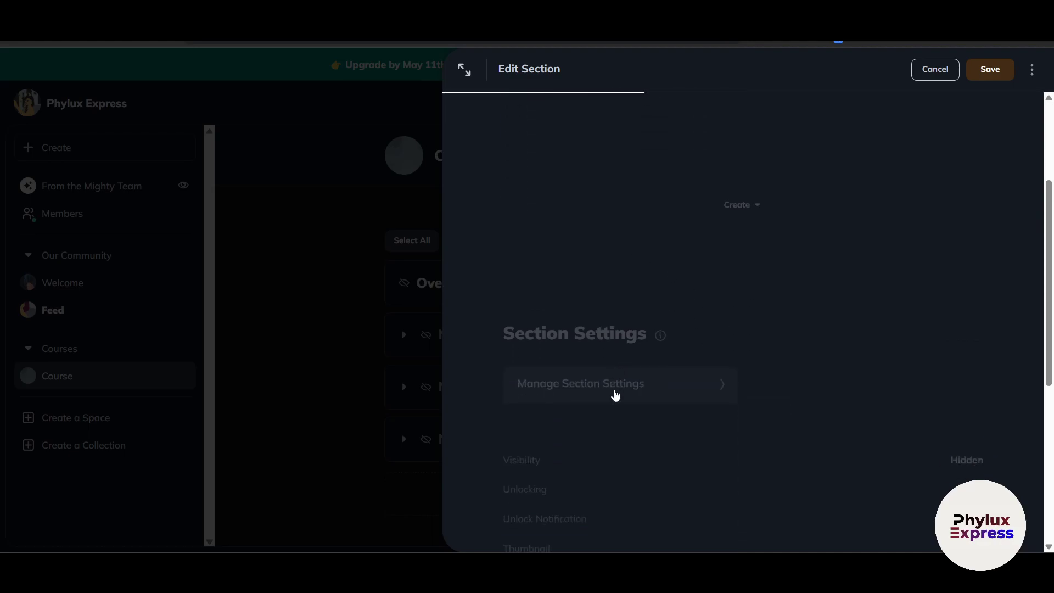
left_click(615, 391)
left_click(527, 285)
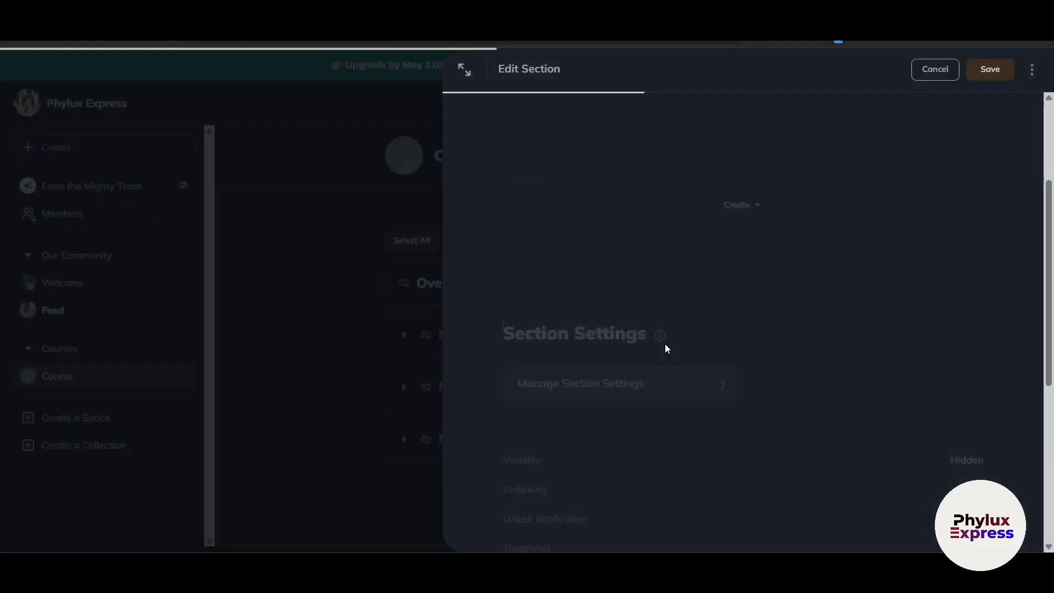
scroll(635, 337, "down", 2)
scroll(594, 318, "down", 1)
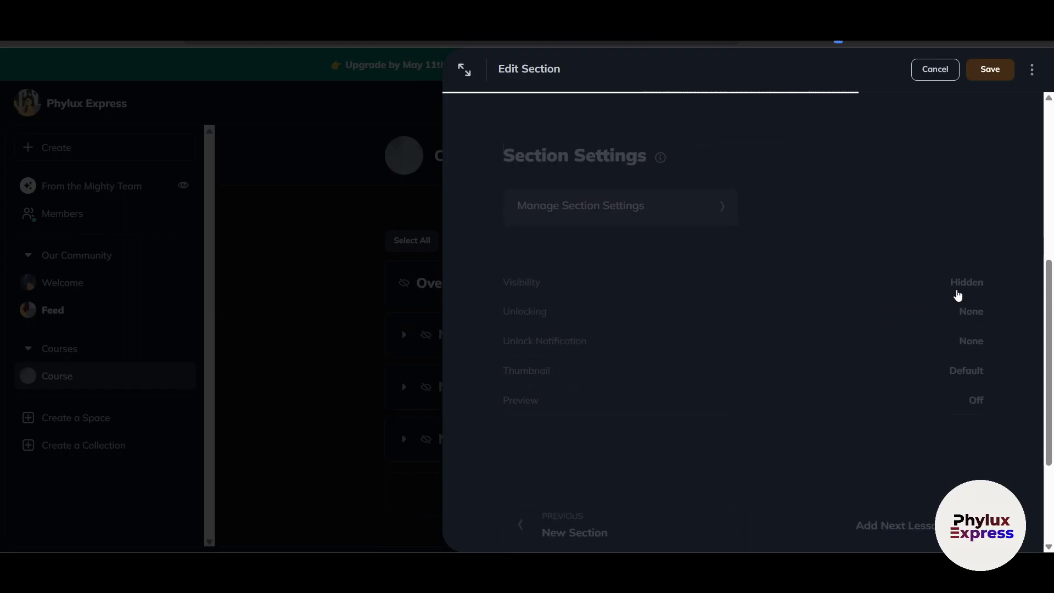
left_click(969, 285)
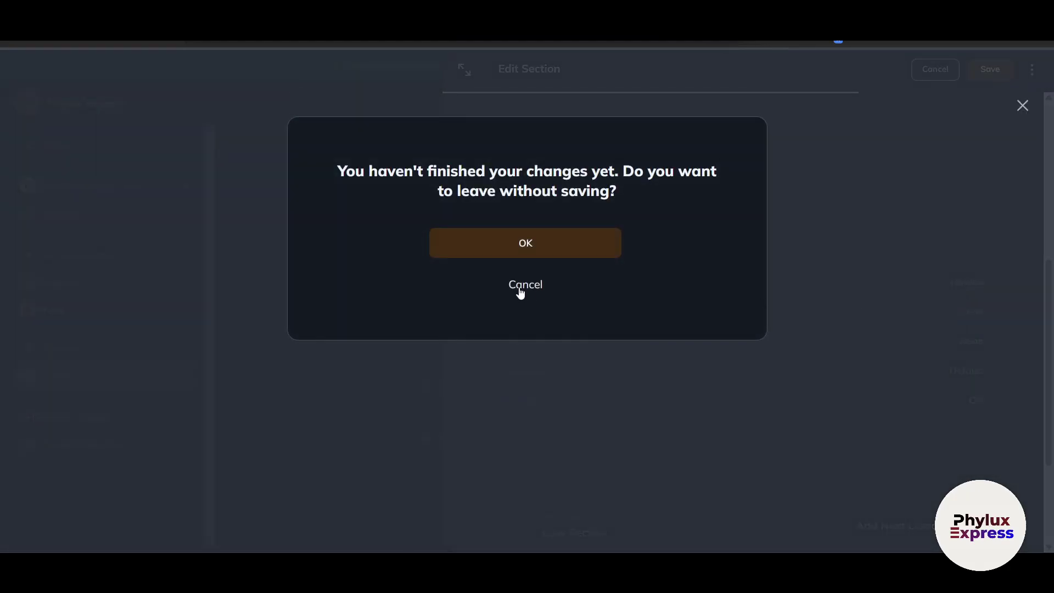
left_click(534, 284)
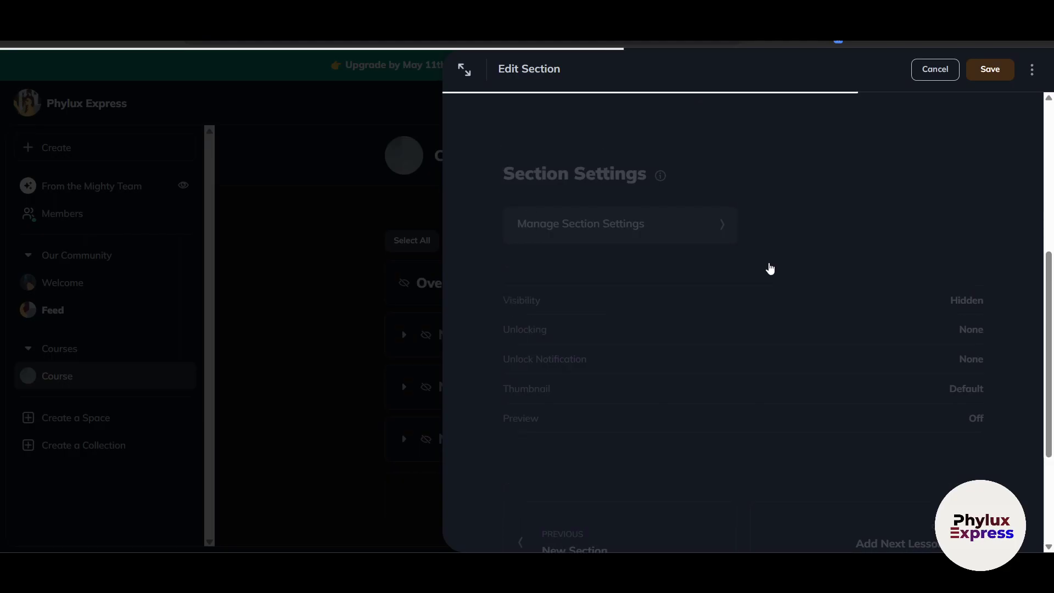
Step: Leave the section editor and discard the unsaved title and body text
scroll(766, 268, "up", 9)
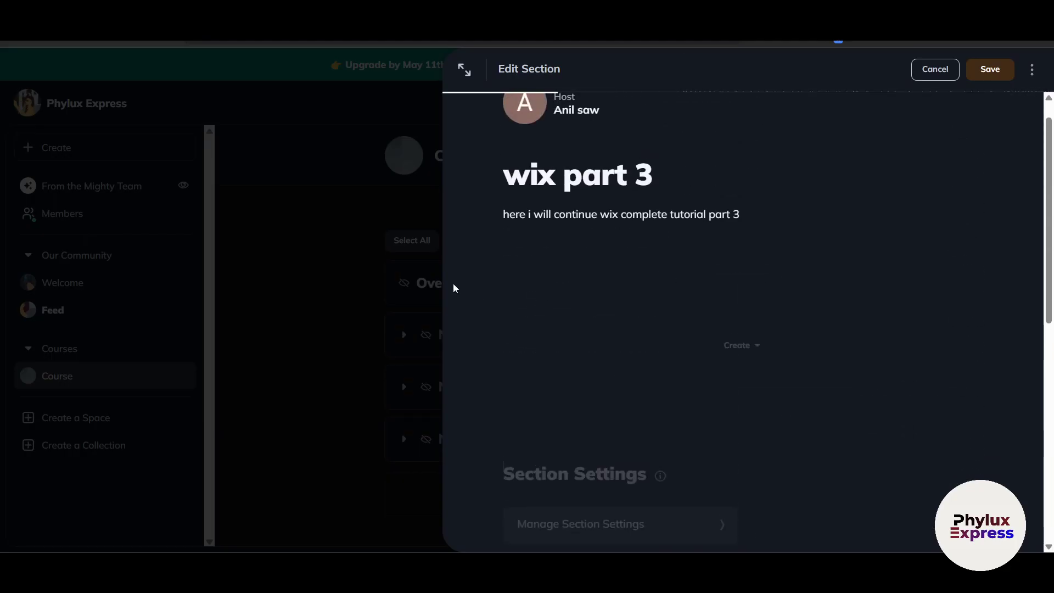
scroll(611, 283, "up", 1)
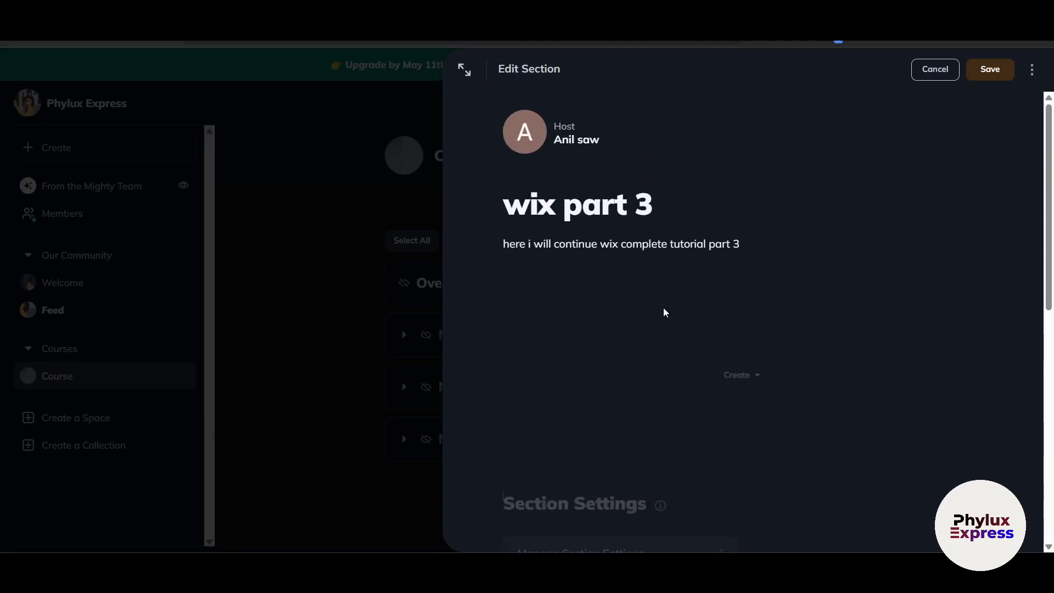
scroll(664, 313, "down", 9)
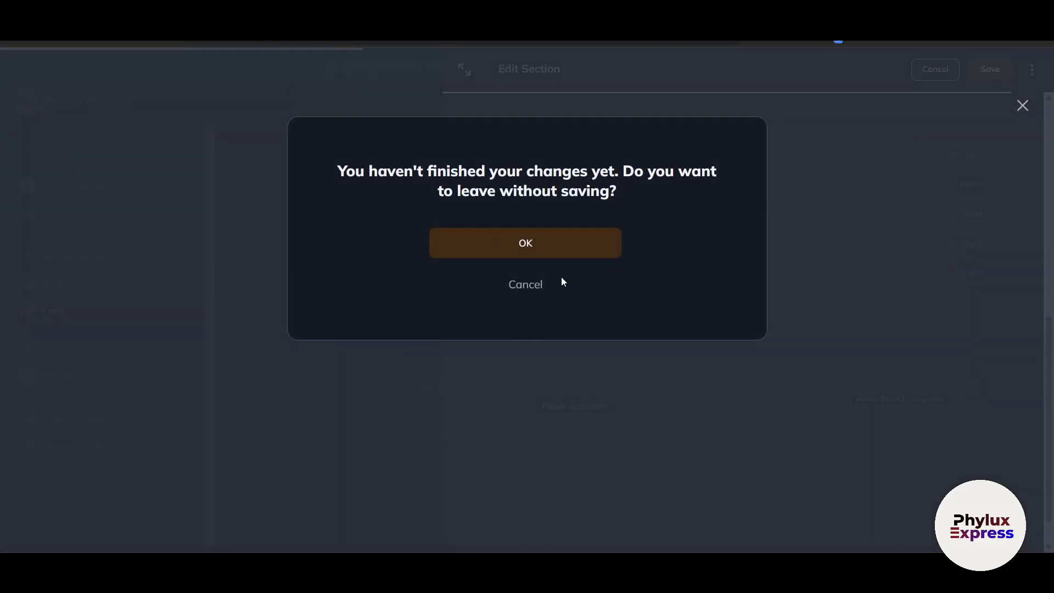
left_click(536, 244)
Step: Review the section's visibility, unlocking, thumbnail and preview settings, and close the section
scroll(708, 292, "down", 7)
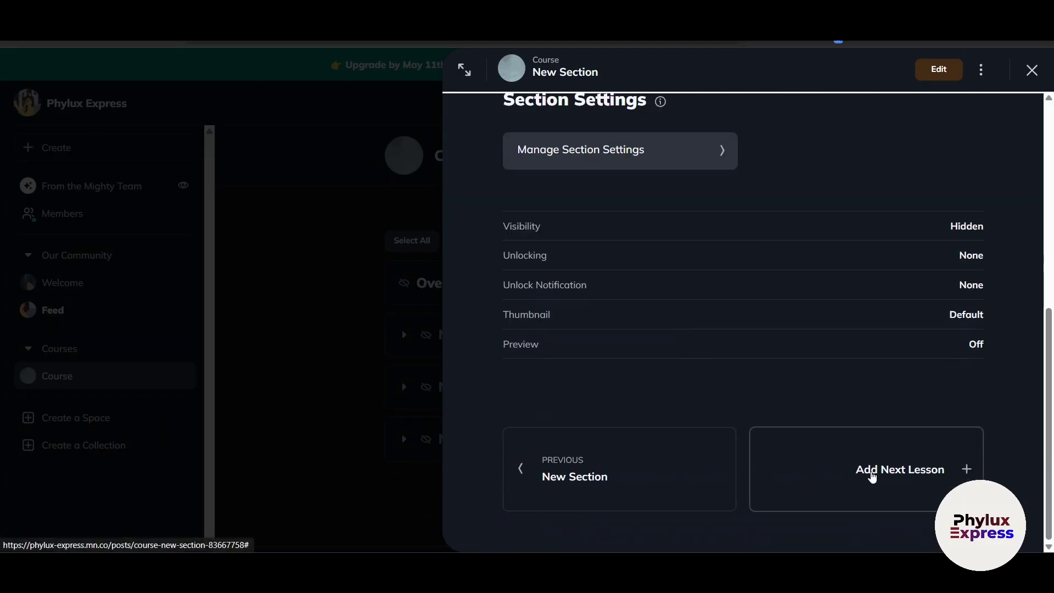
scroll(879, 439, "up", 1)
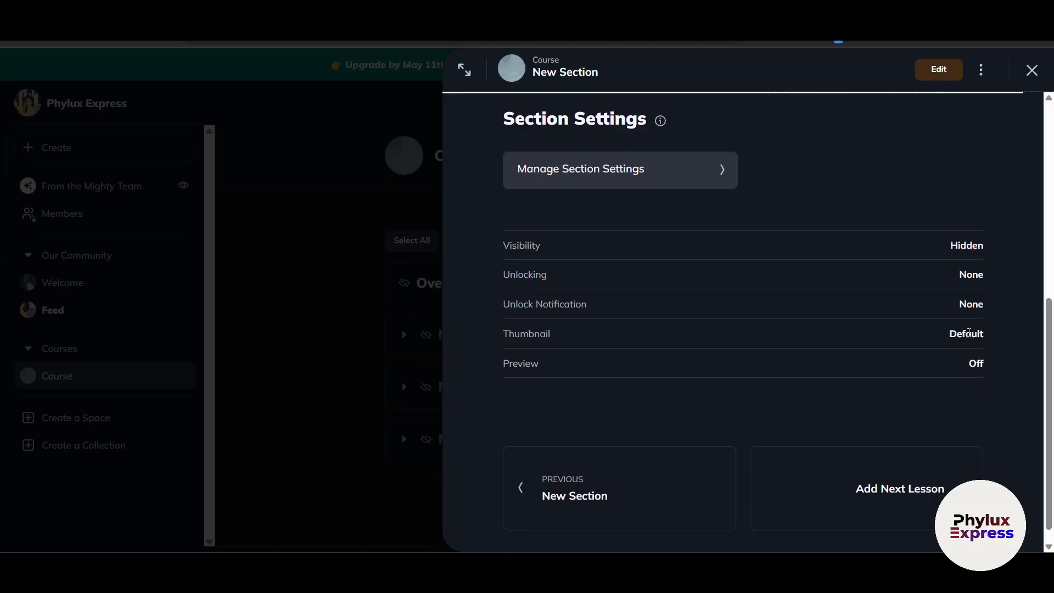
scroll(741, 228, "up", 4)
left_click(1028, 75)
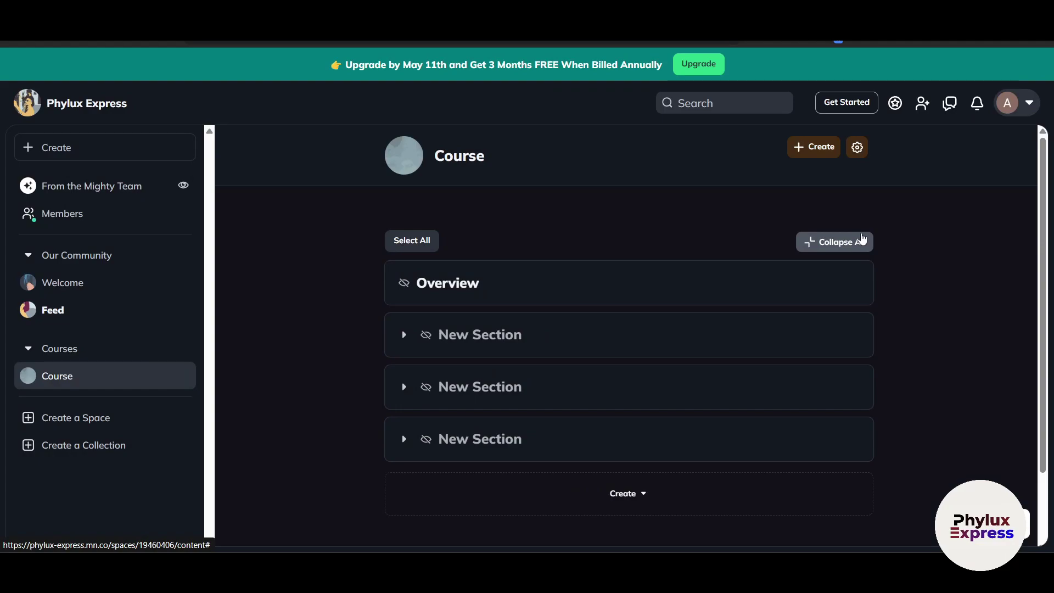
Step: Draft a quick post for the Feed with the picture "image (4)" and the text "sfsfsfsf"
left_click(110, 147)
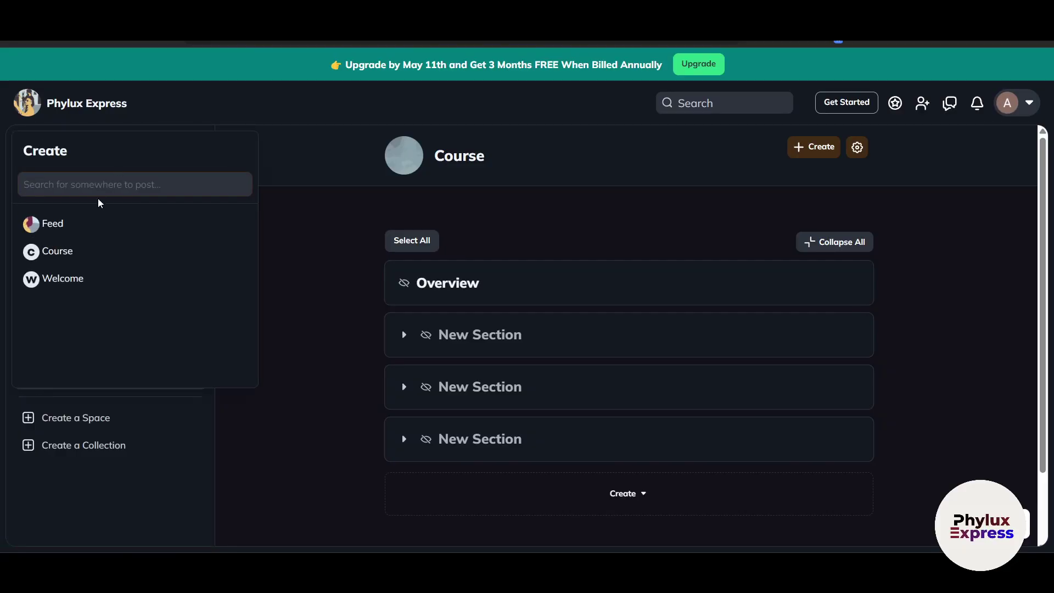
left_click(84, 221)
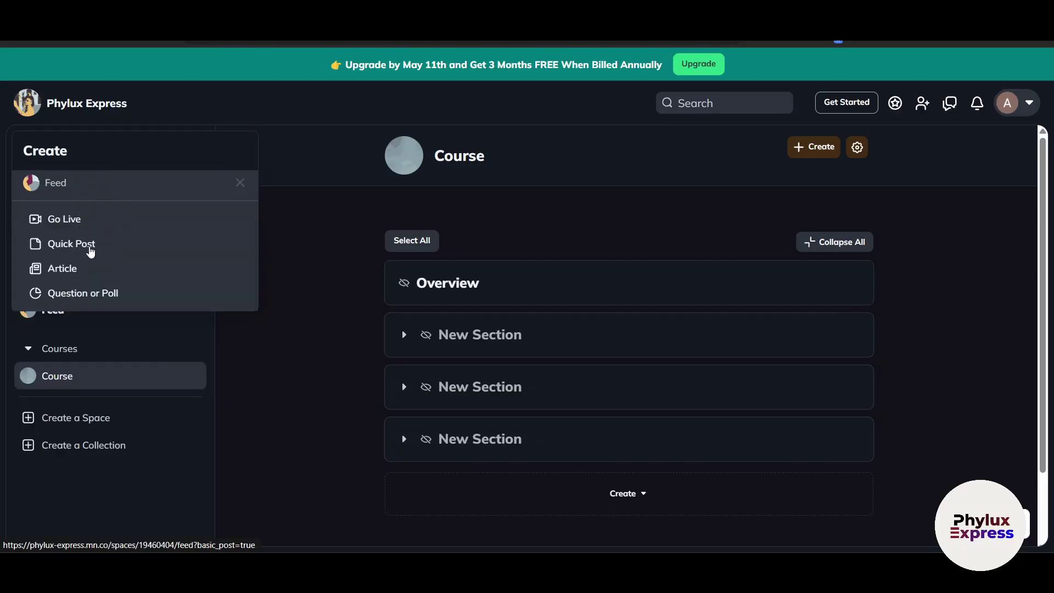
left_click(91, 252)
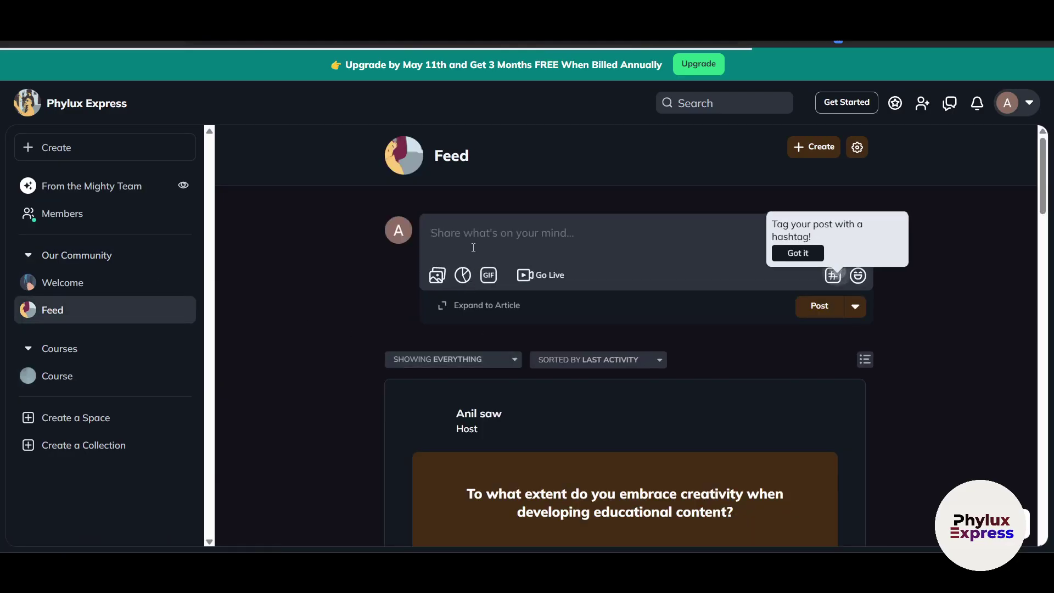
left_click(437, 275)
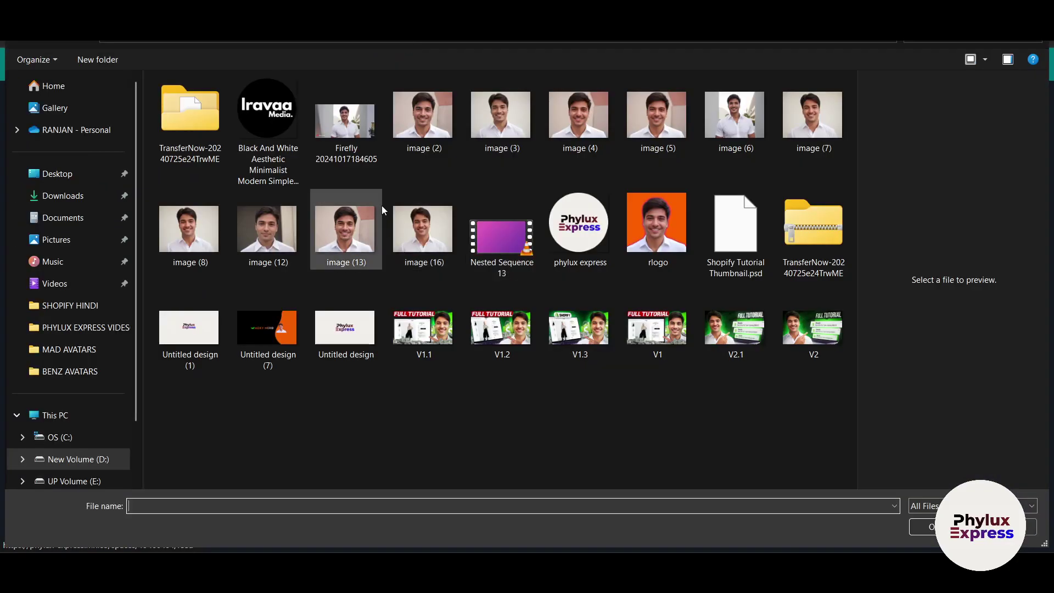
left_click(579, 116)
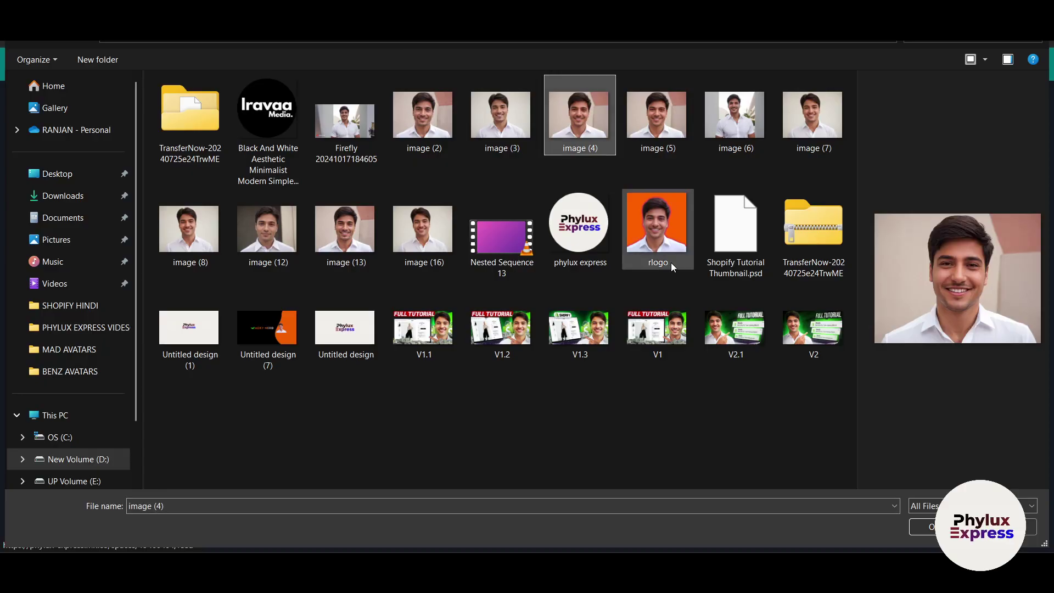
key("Return")
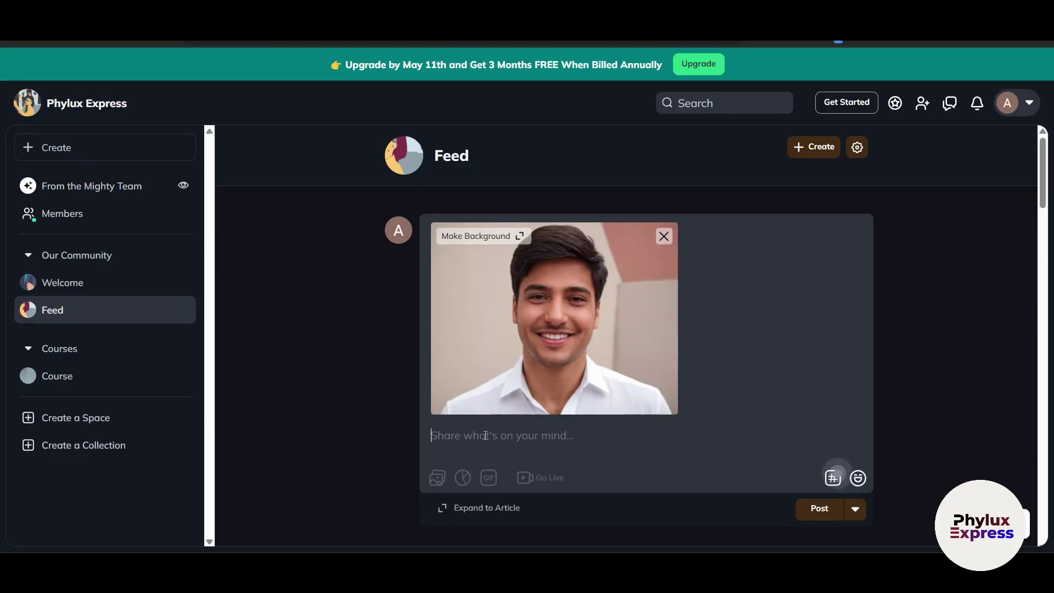
type("sfsfsfsf")
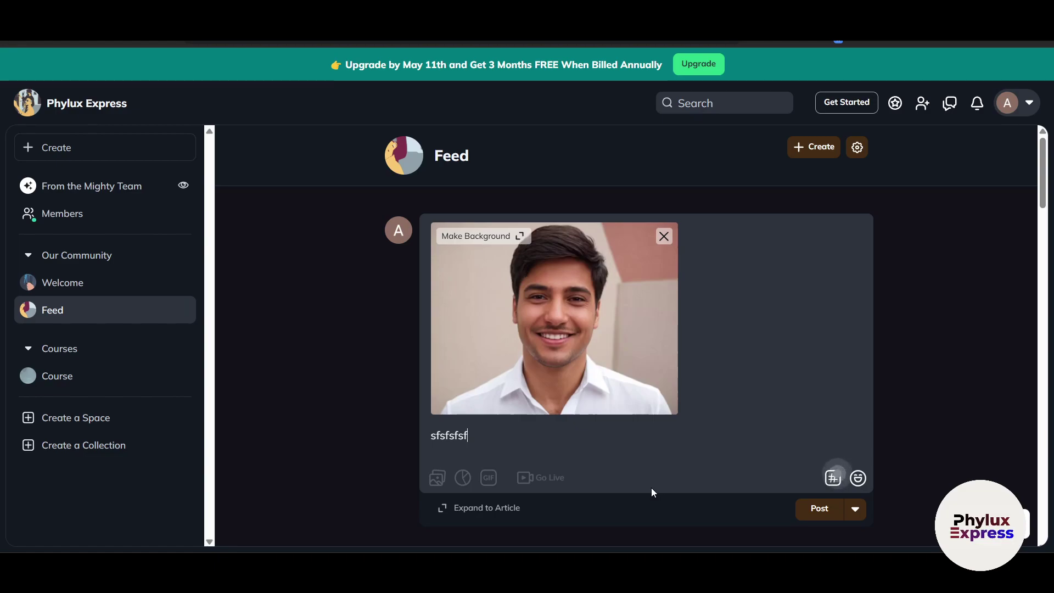
Step: Start a new article for the Feed and leave its editor without adding content or posting
left_click(101, 151)
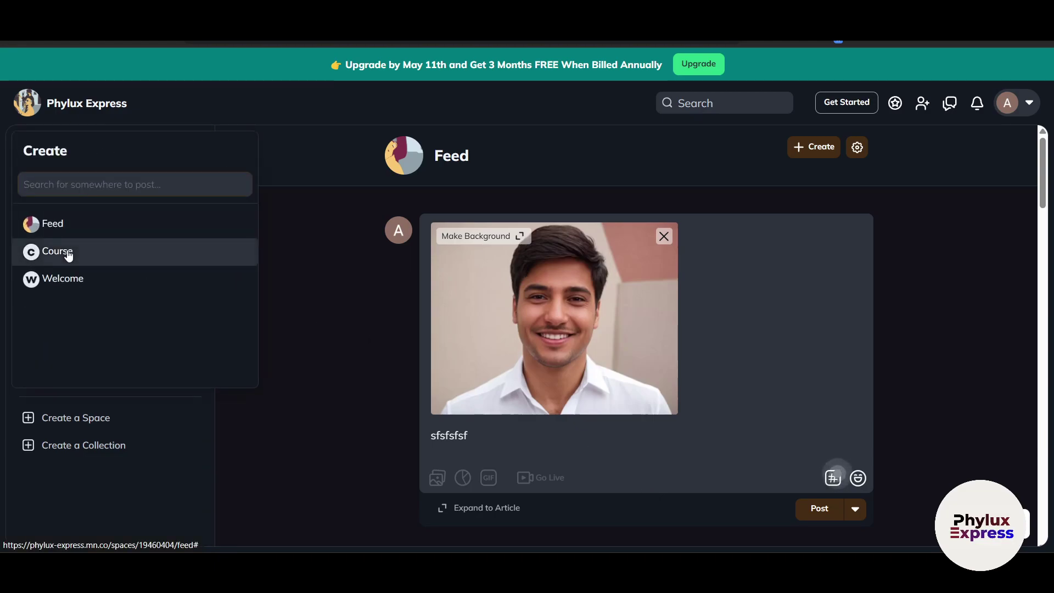
left_click(71, 229)
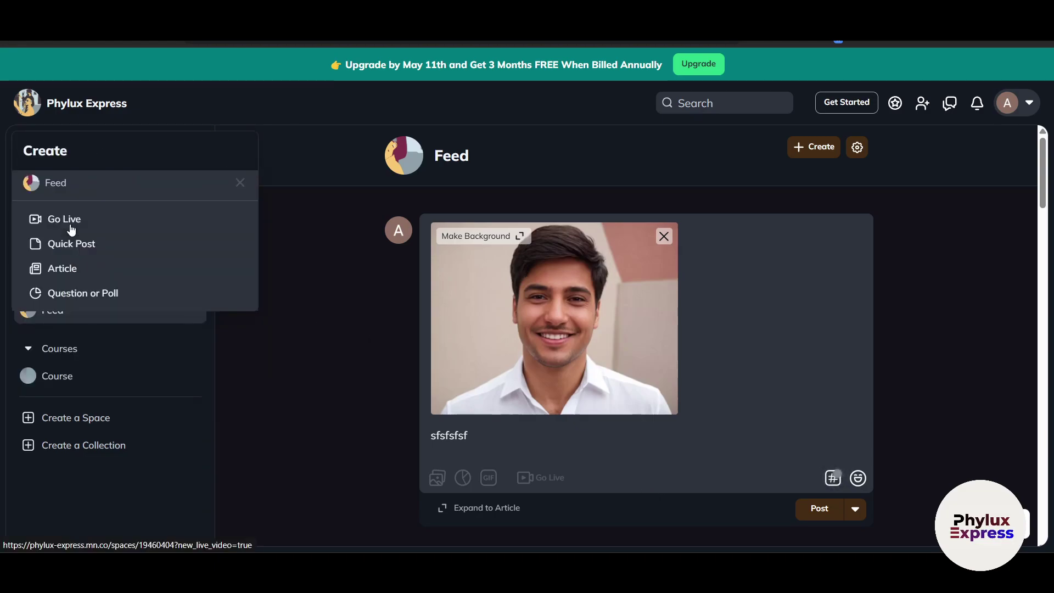
left_click(99, 272)
left_click(518, 252)
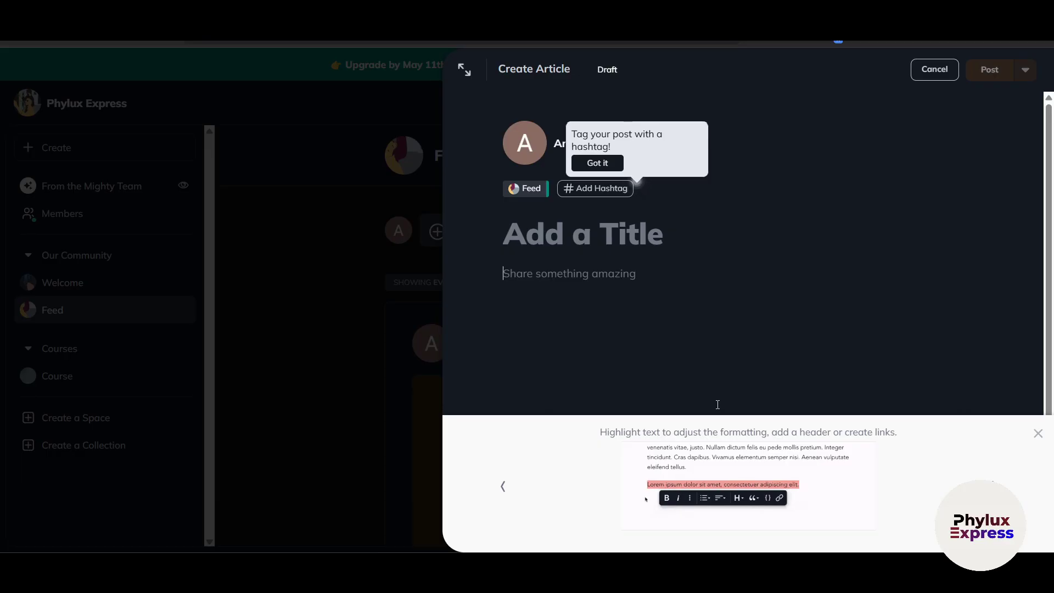
left_click(465, 70)
left_click(15, 71)
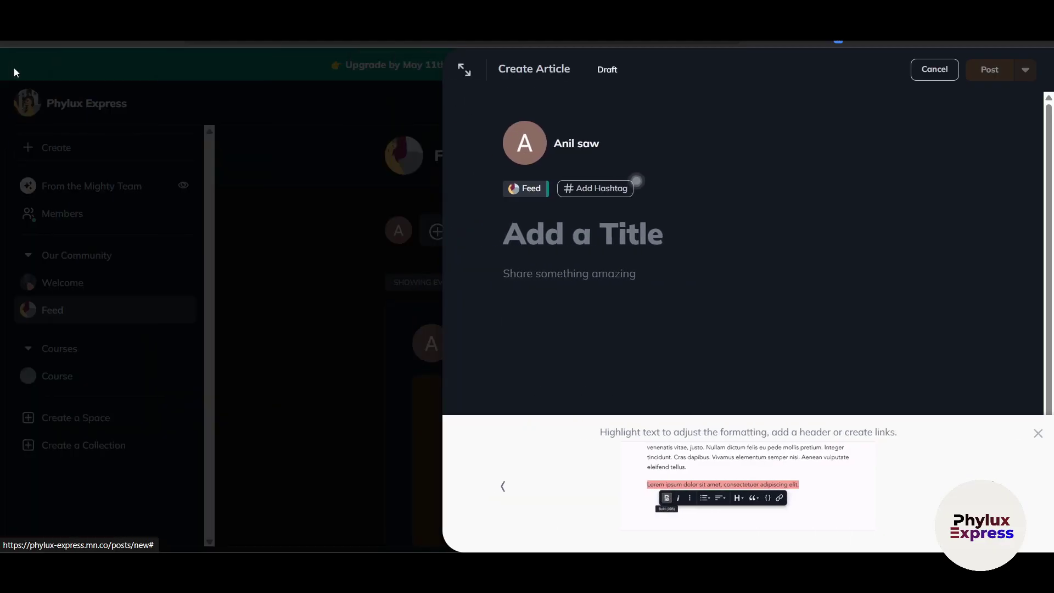
left_click(334, 276)
Step: View the templates available for creating a new space and close them without choosing one
scroll(300, 381, "down", 4)
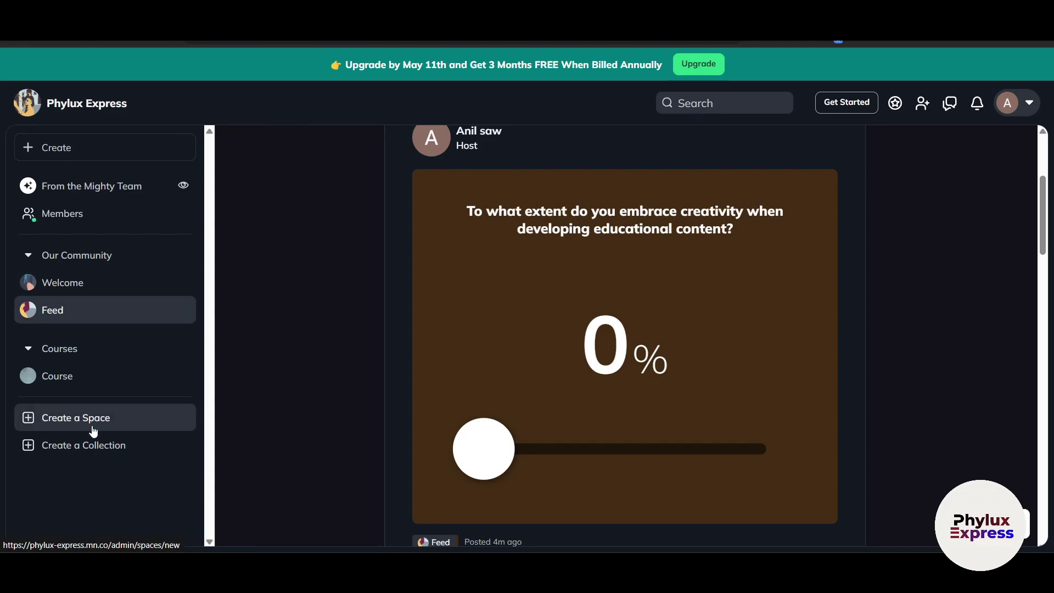
left_click(111, 418)
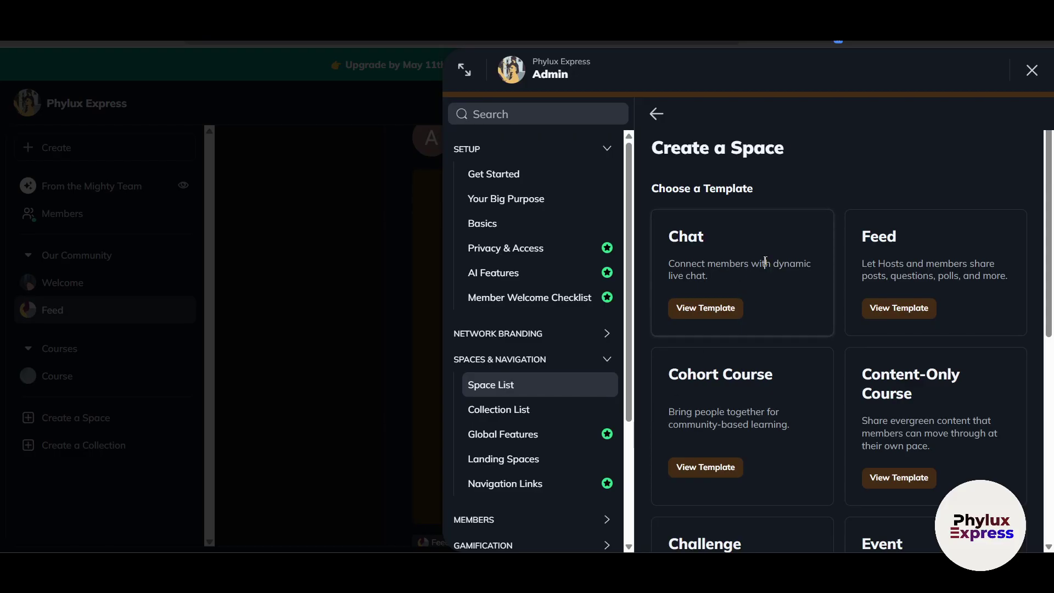
left_click(1031, 71)
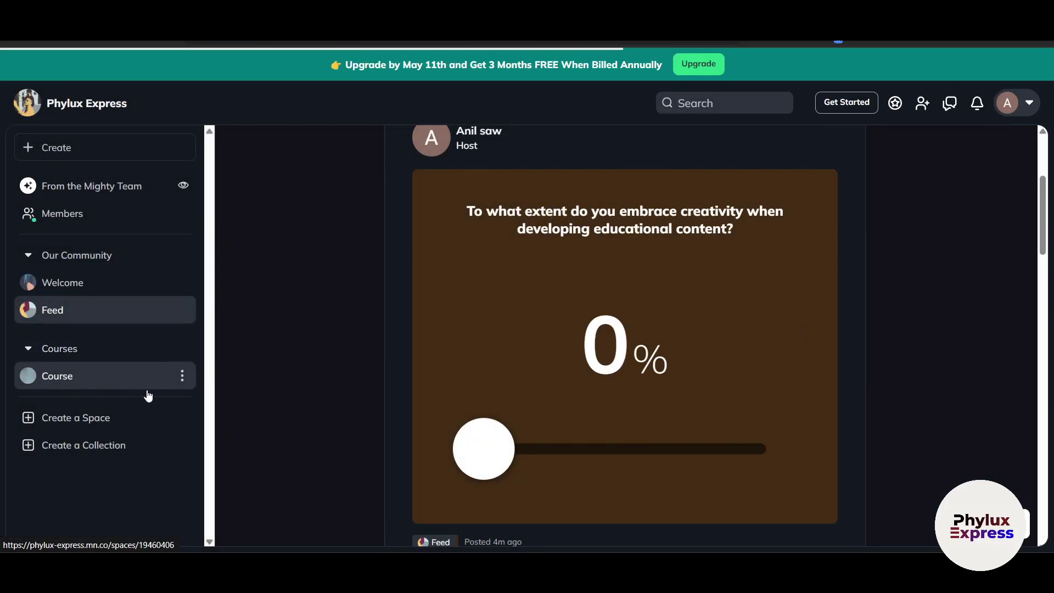
Step: Examine the question and poll posts in the Feed
scroll(377, 457, "down", 10)
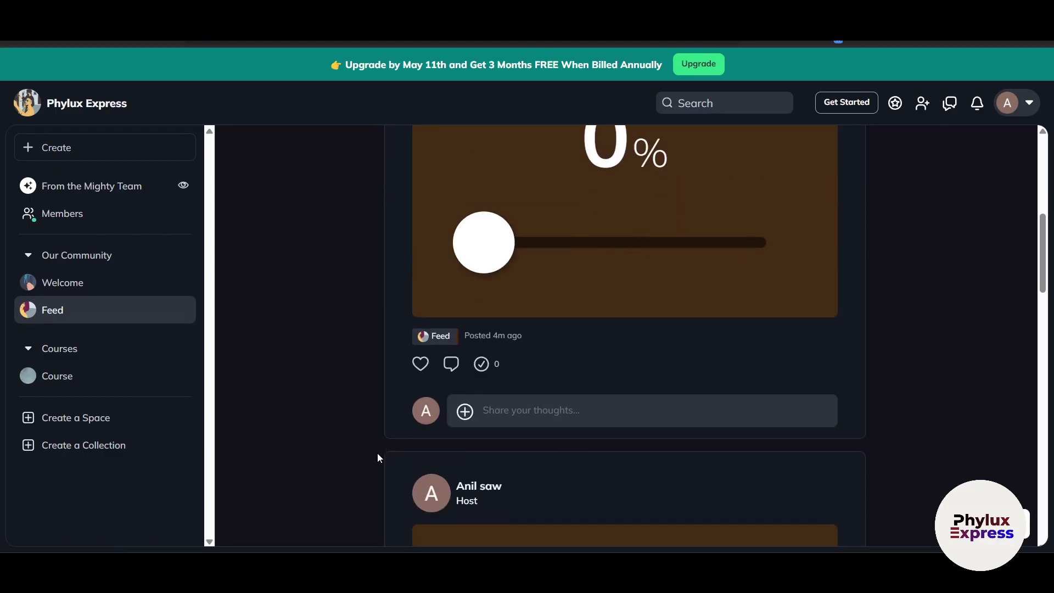
scroll(378, 453, "down", 15)
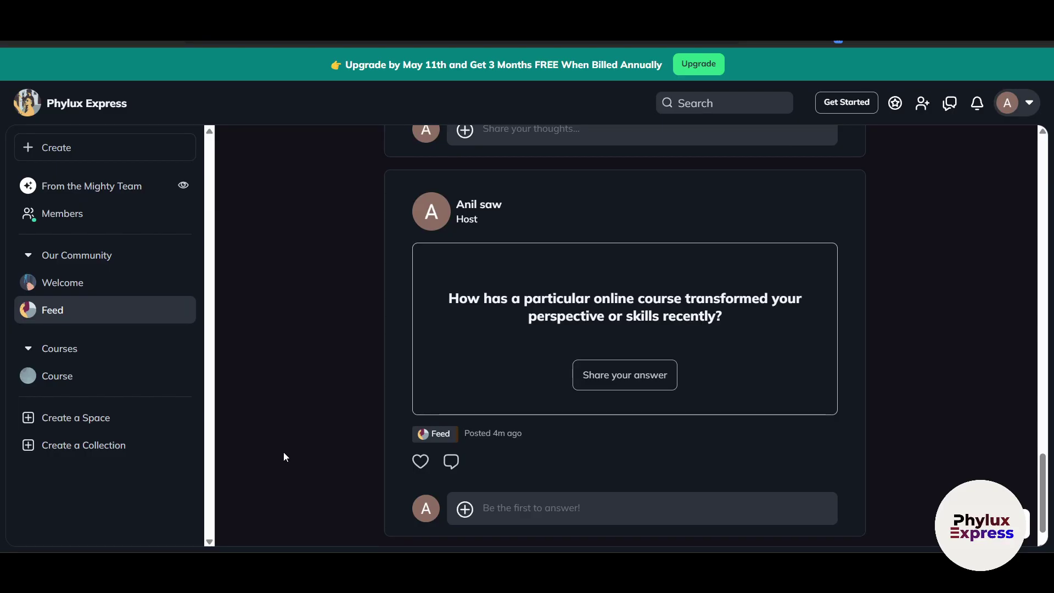
scroll(284, 457, "down", 2)
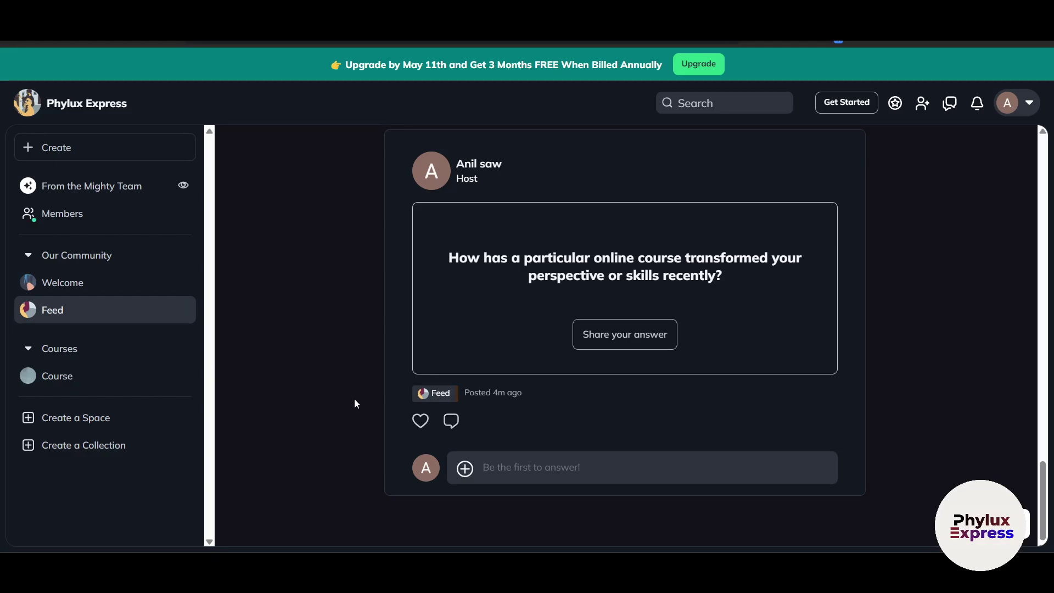
scroll(354, 399, "up", 10)
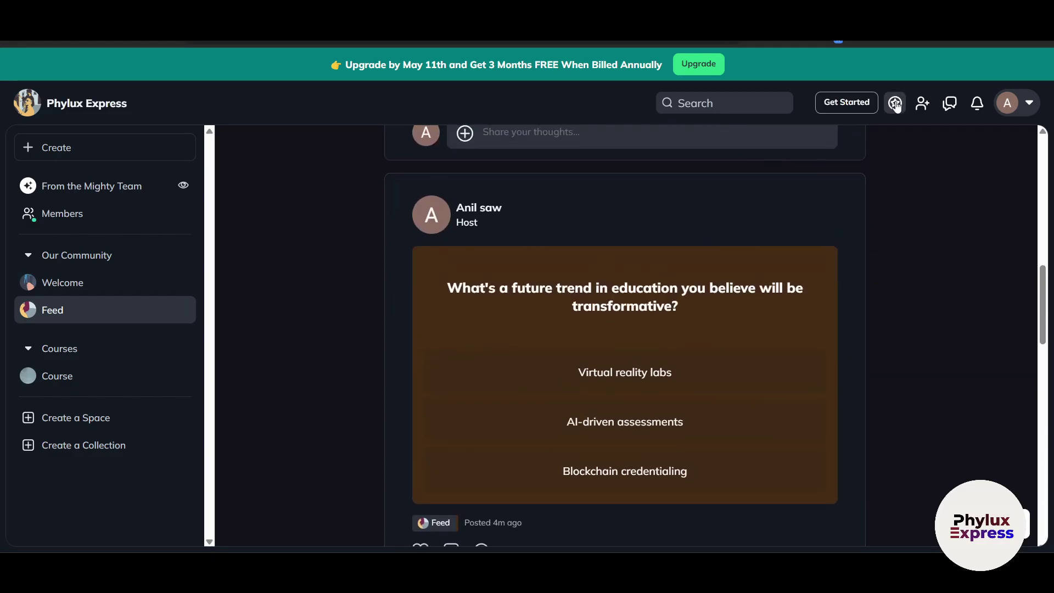
Step: Check the daily streak and recognitions, the member invite options and the chat, closing each one
left_click(895, 103)
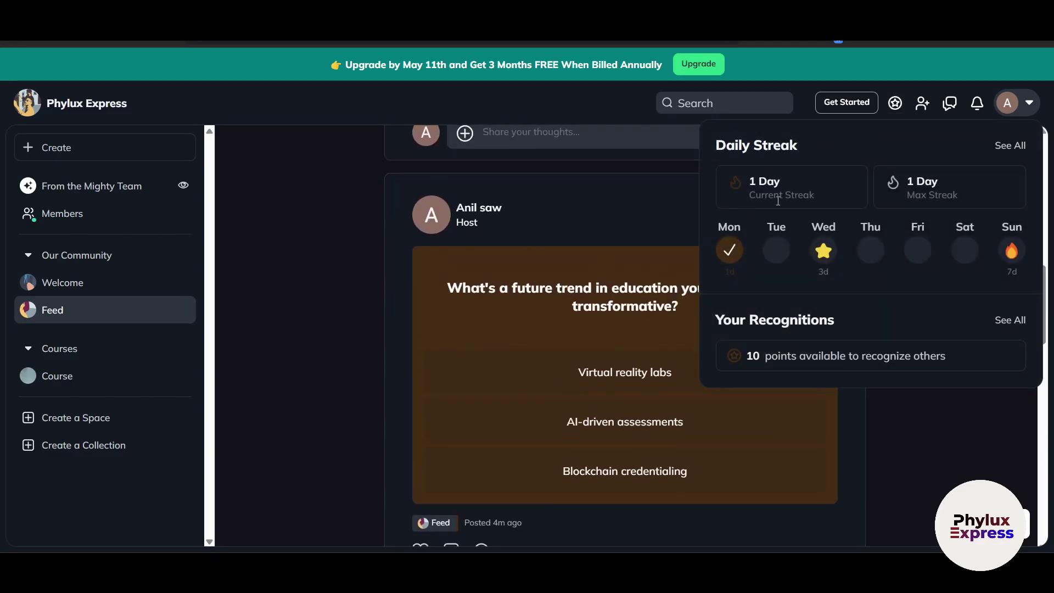
left_click(958, 440)
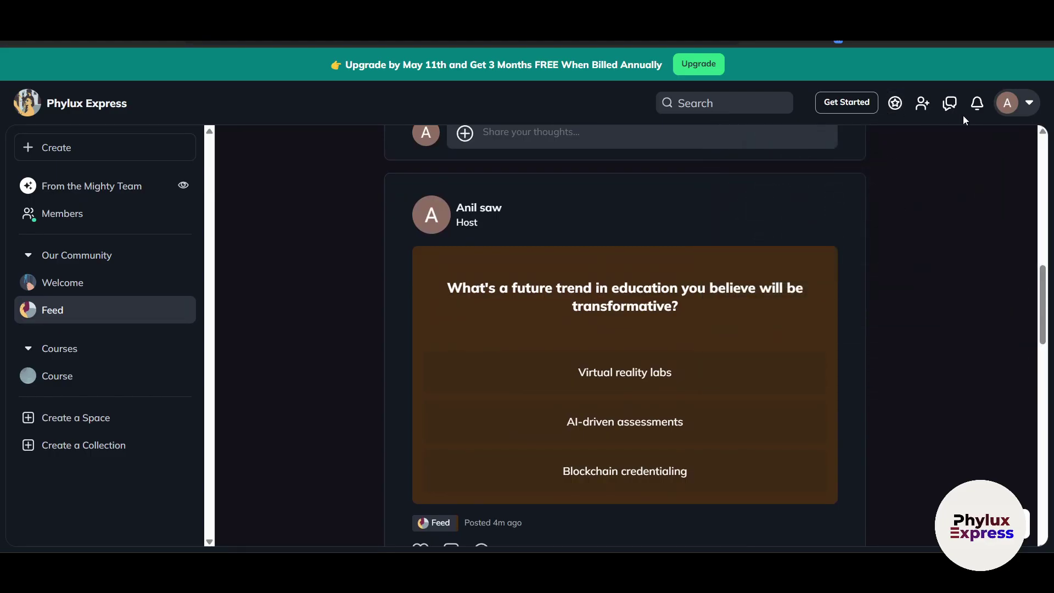
left_click(924, 106)
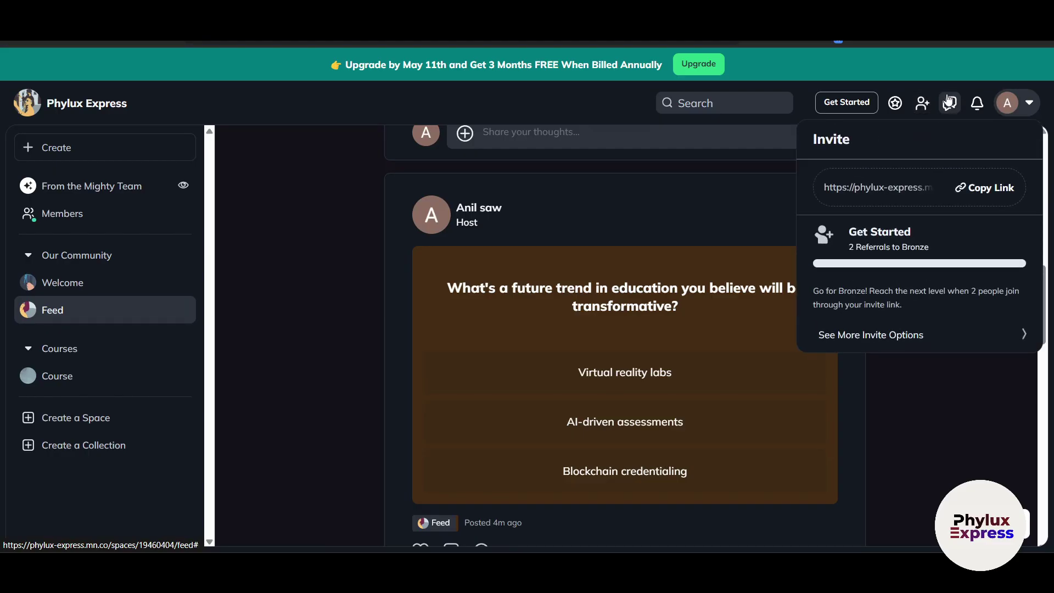
left_click(963, 440)
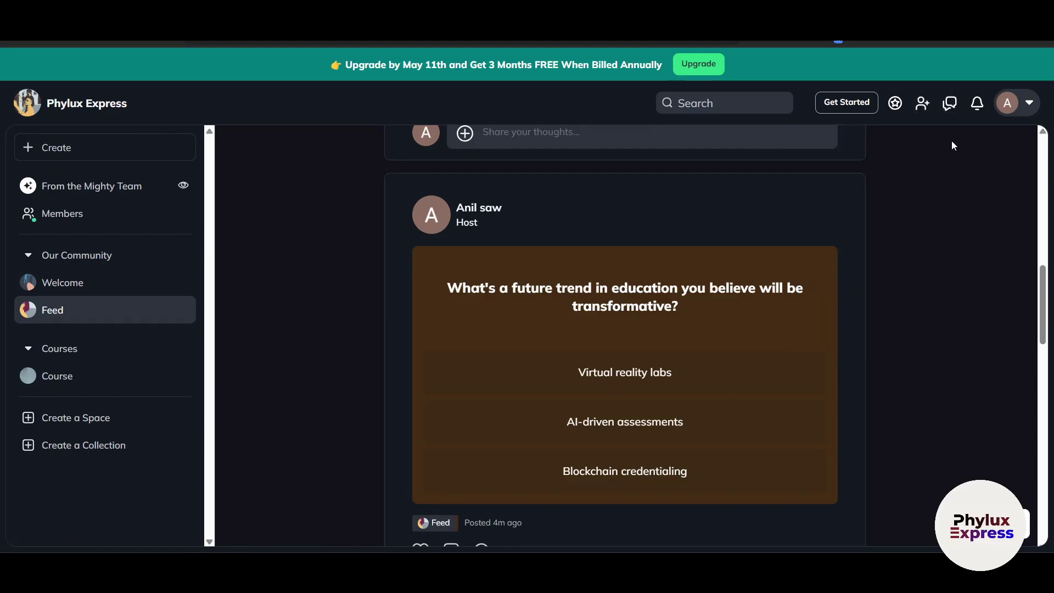
left_click(949, 103)
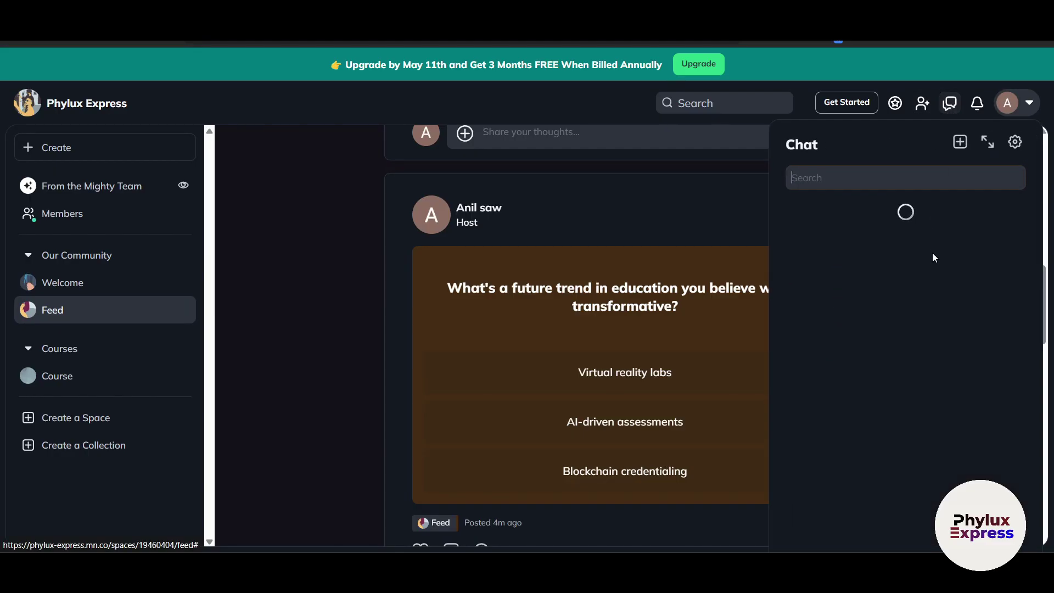
left_click(311, 251)
Step: Review the account options and the Mighty billing plans, and close the billing page
left_click(1016, 104)
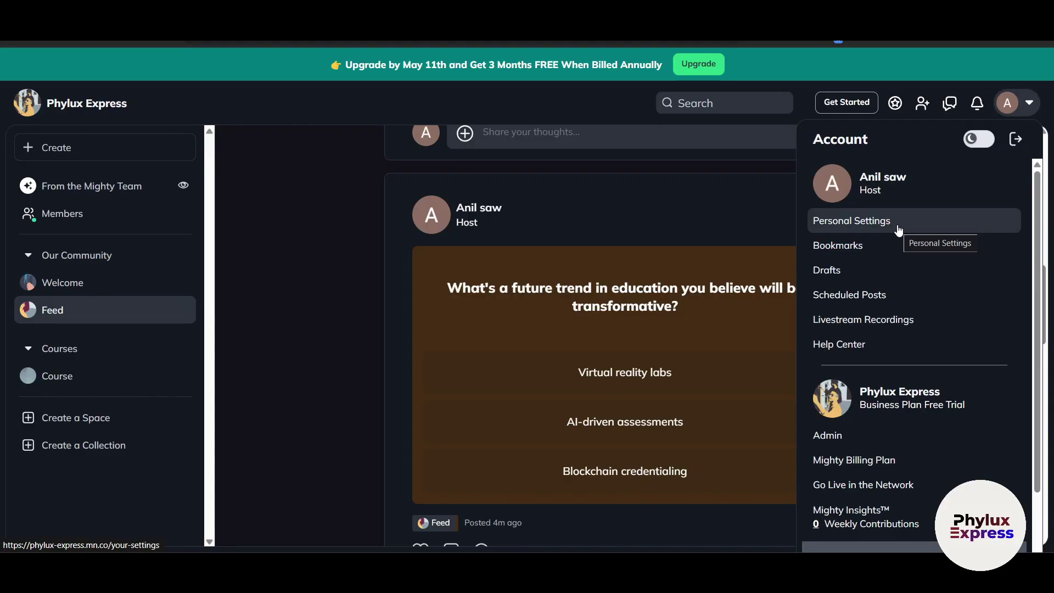
scroll(898, 243, "down", 2)
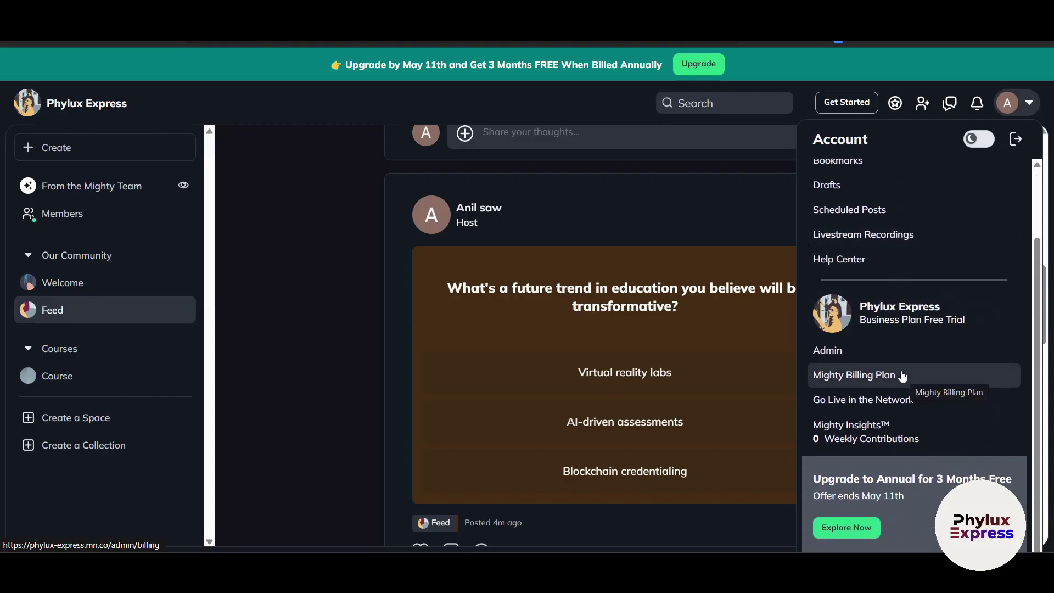
scroll(908, 379, "up", 1)
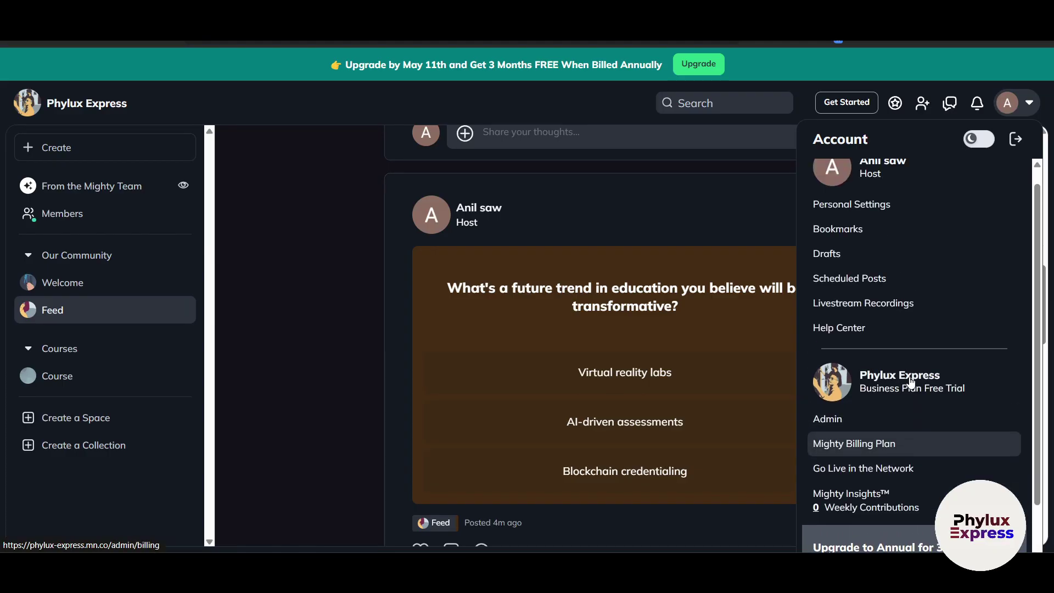
left_click(914, 444)
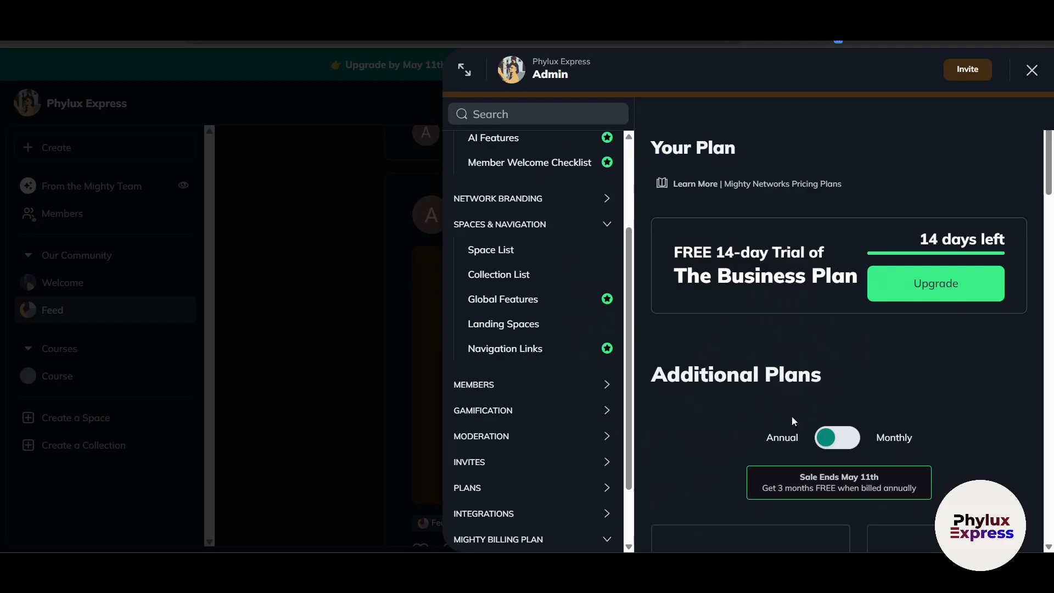
scroll(900, 410, "down", 7)
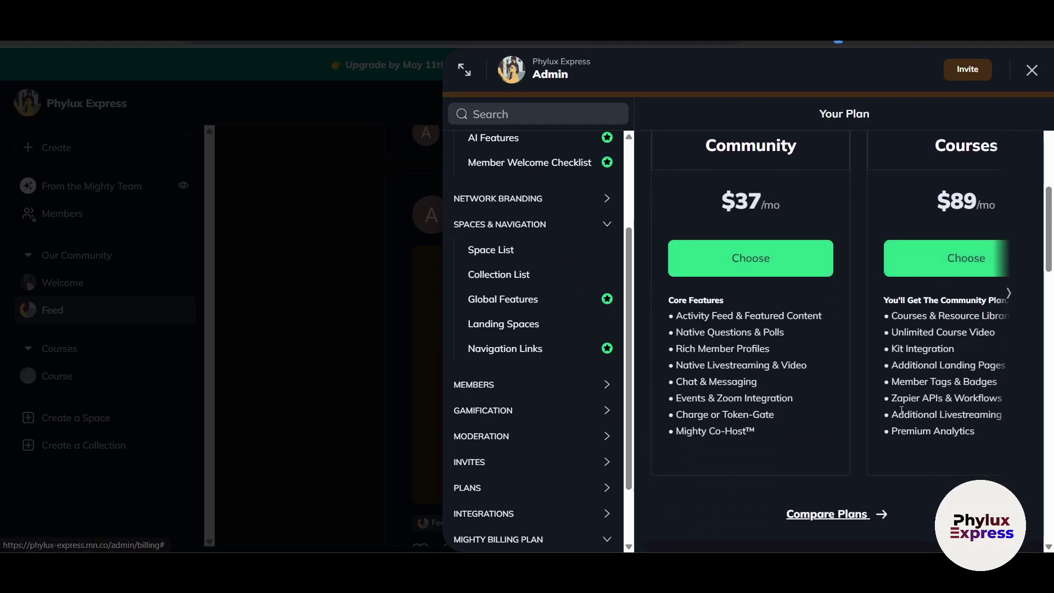
scroll(901, 410, "down", 6)
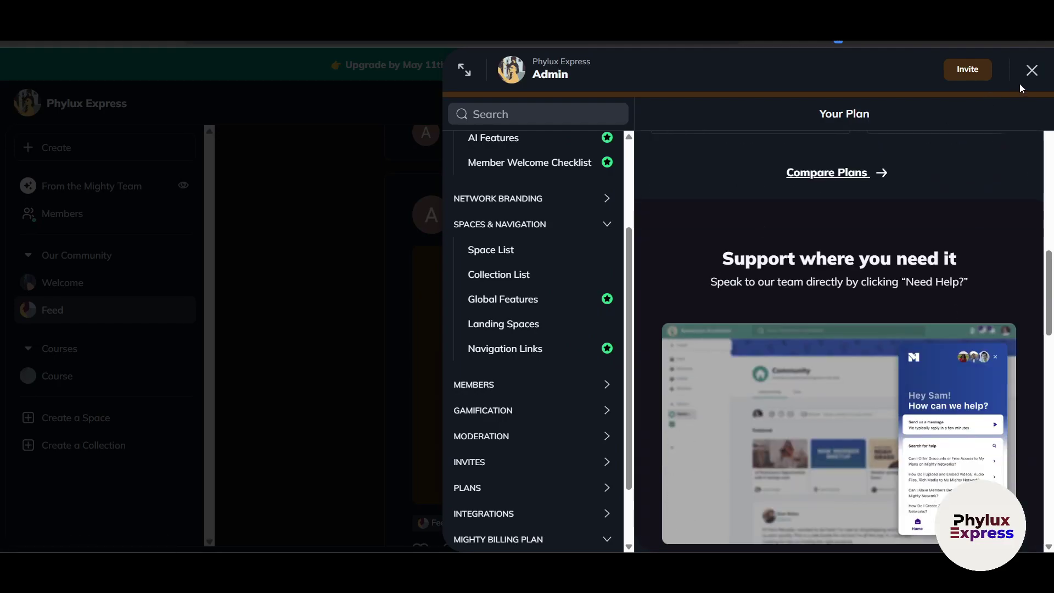
left_click(1032, 70)
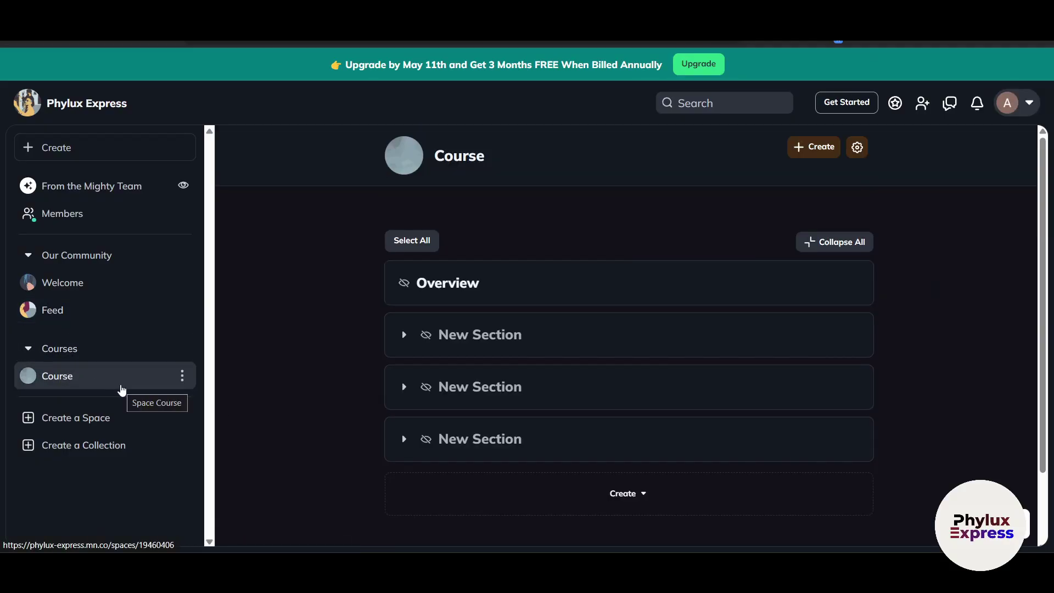
Step: Open the Course space's admin settings and review its branding colors and member list
left_click(114, 383)
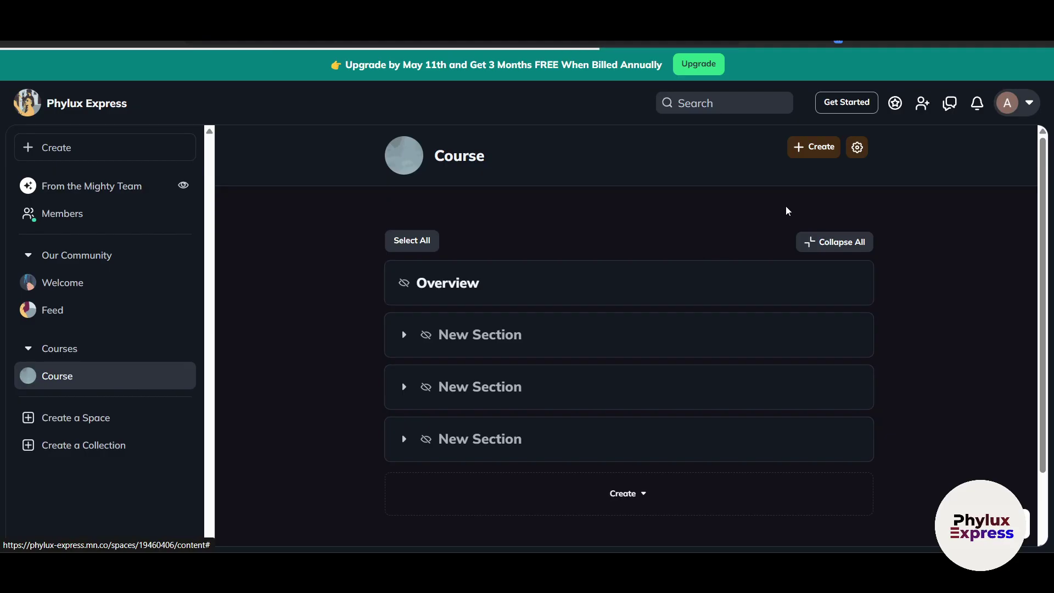
left_click(857, 147)
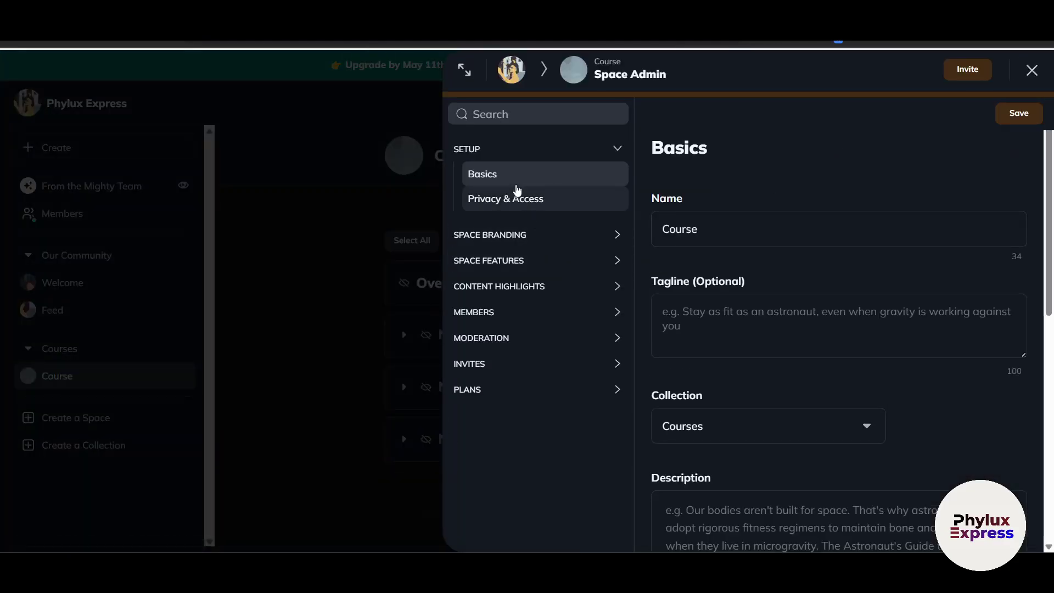
left_click(509, 240)
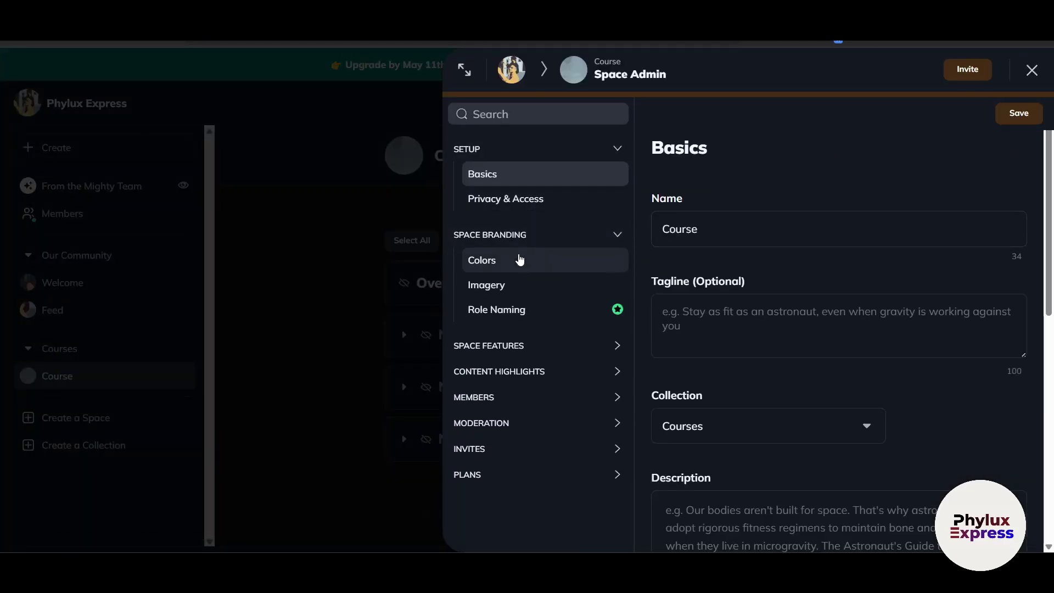
left_click(530, 274)
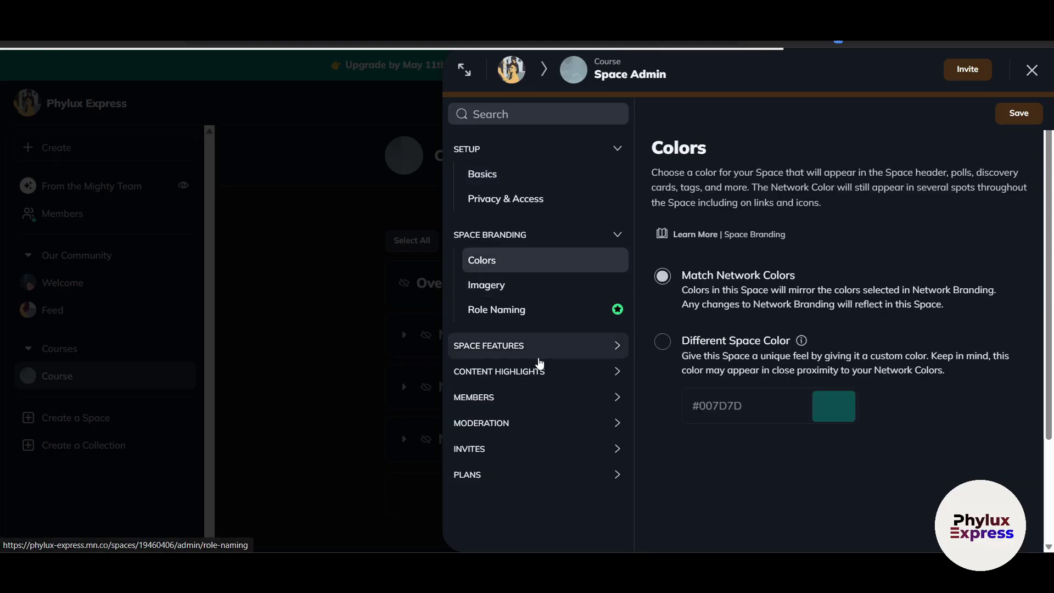
left_click(508, 404)
left_click(512, 427)
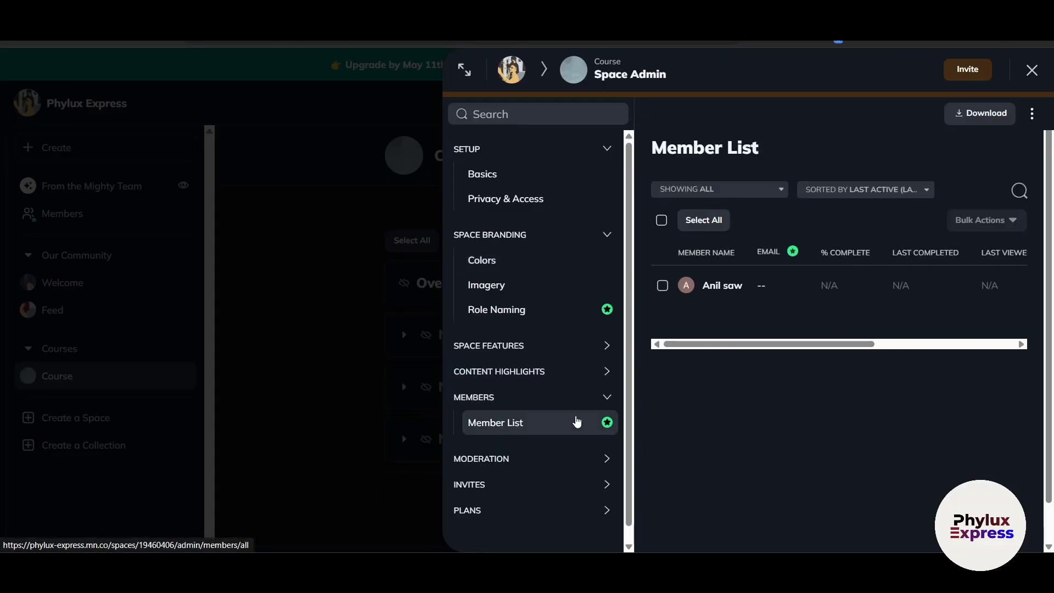
Step: Expand the Moderation, Invites and Plans sections of the Course space's admin settings and review their options
scroll(575, 438, "down", 1)
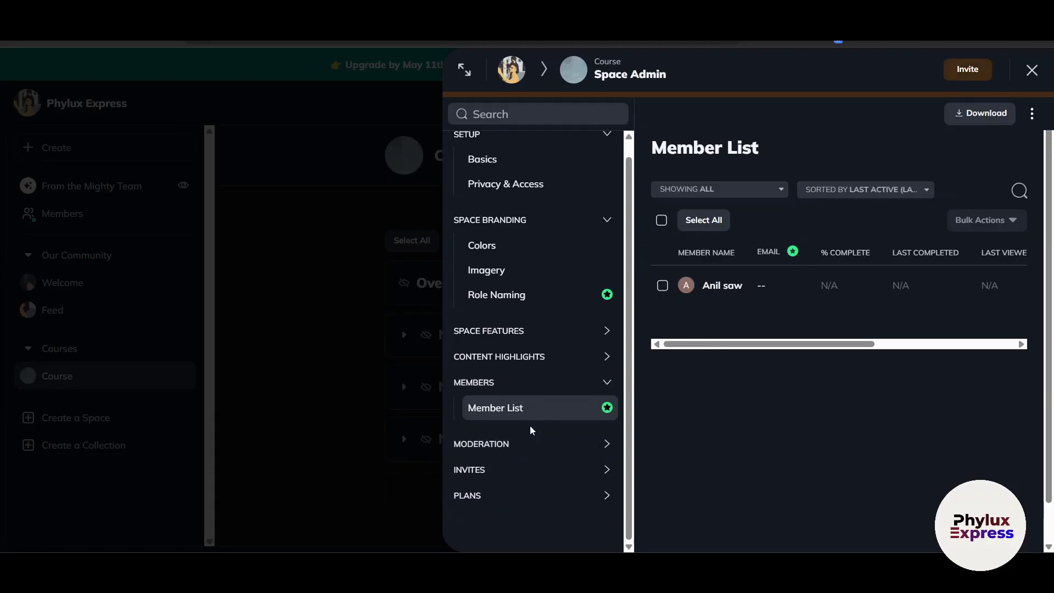
left_click(528, 443)
scroll(598, 467, "down", 1)
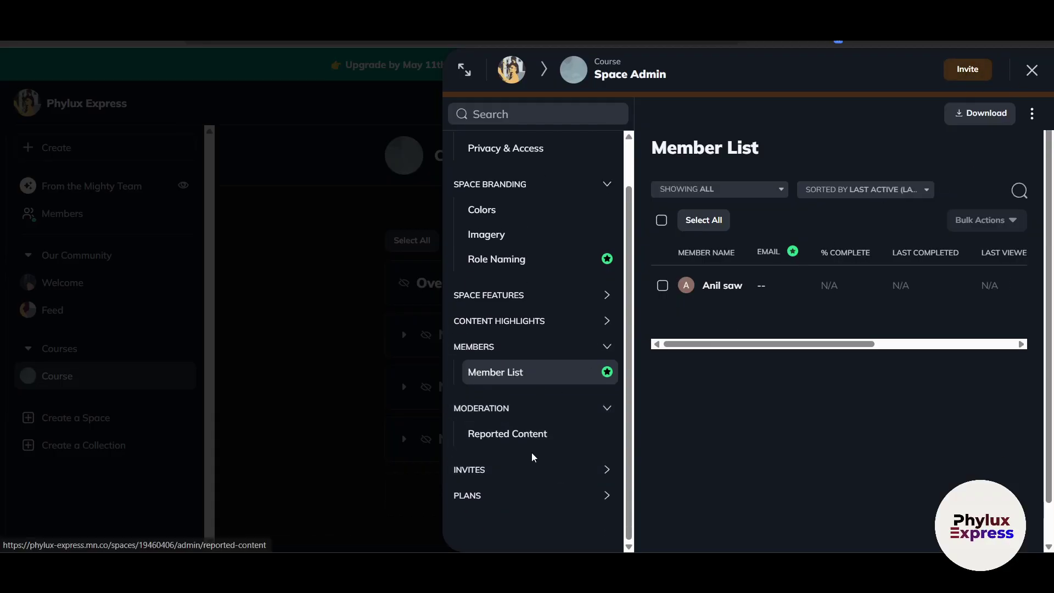
left_click(528, 481)
scroll(536, 475, "down", 3)
scroll(543, 459, "up", 4)
scroll(544, 460, "down", 4)
left_click(510, 497)
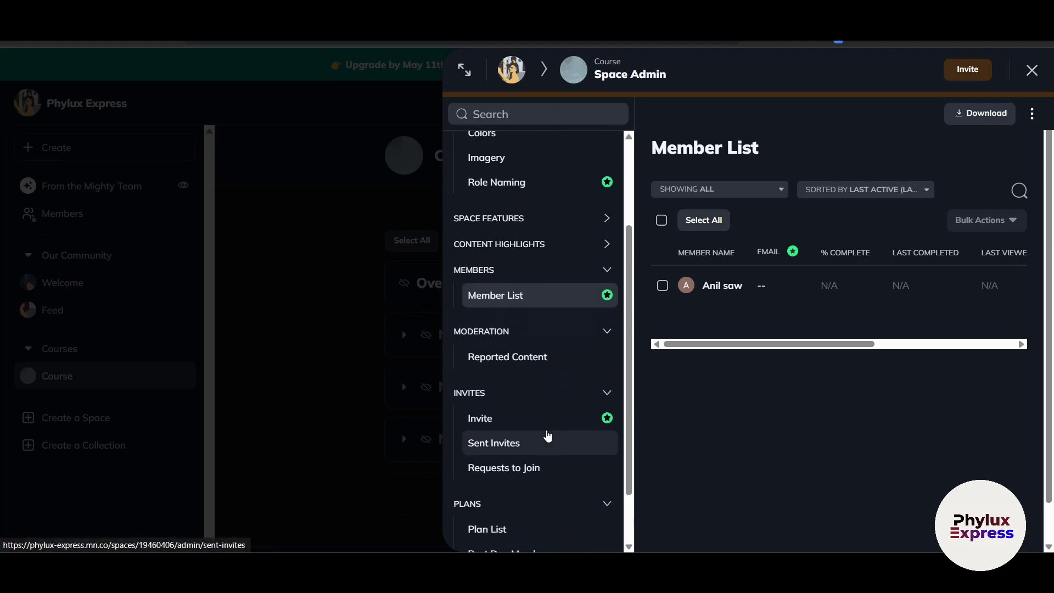
Step: Open the Course space's plan list, dismiss the plan creation tip, and examine the new plan form's details
left_click(489, 539)
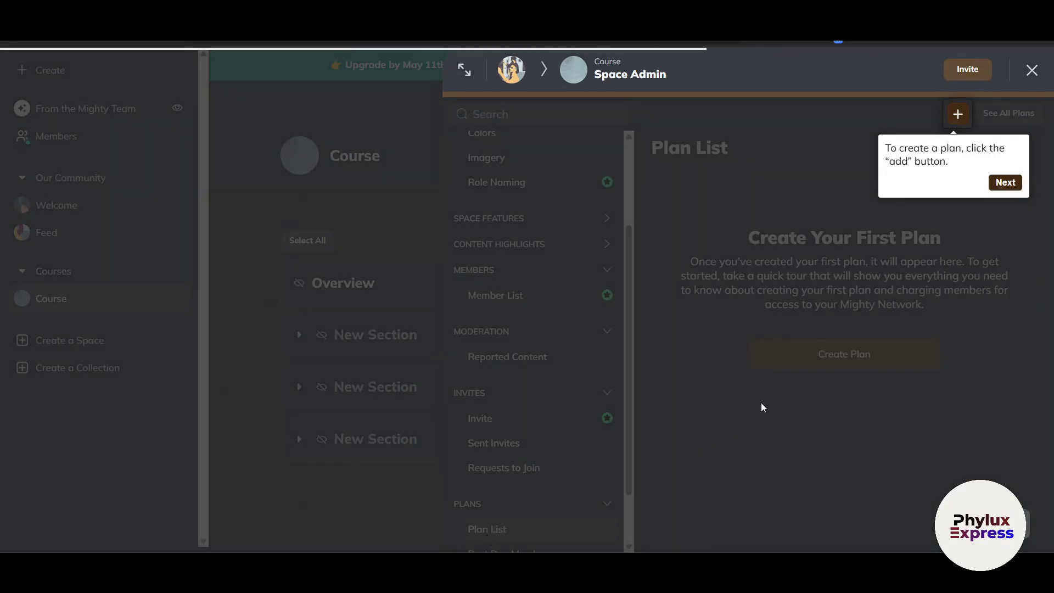
left_click(1004, 183)
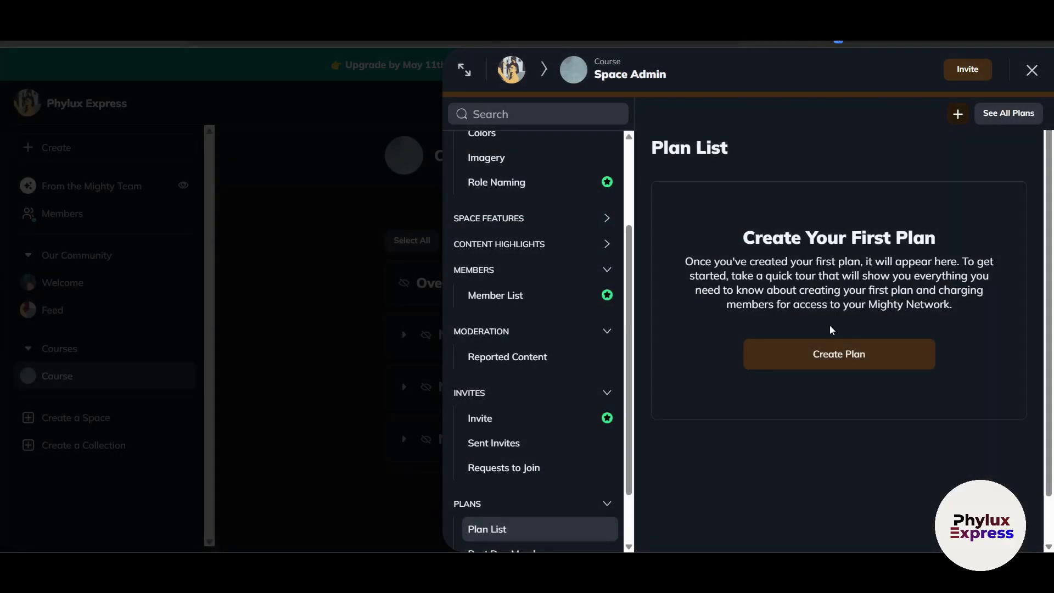
left_click(829, 359)
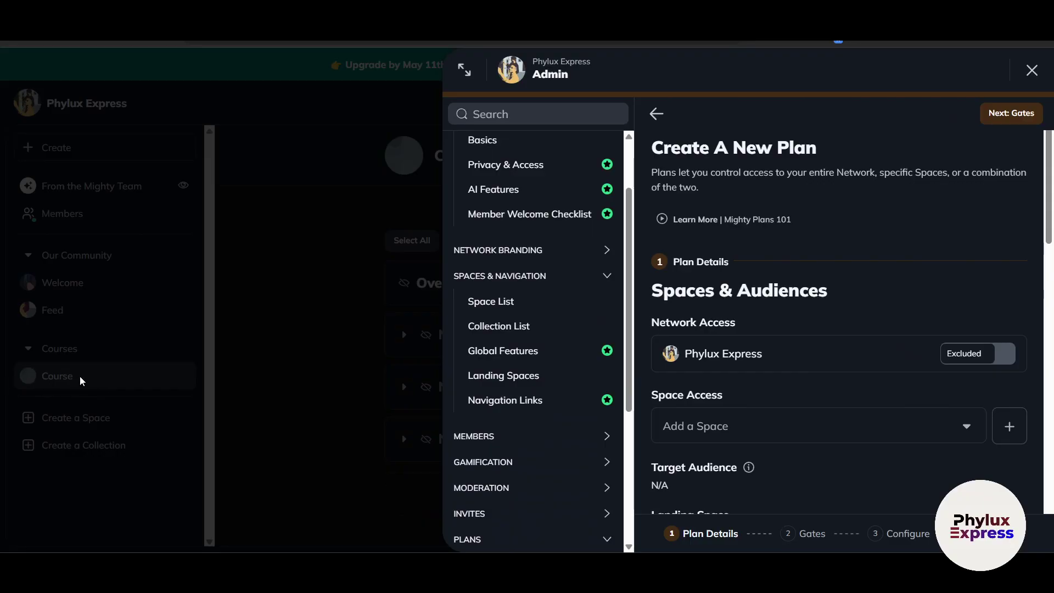
scroll(746, 389, "down", 3)
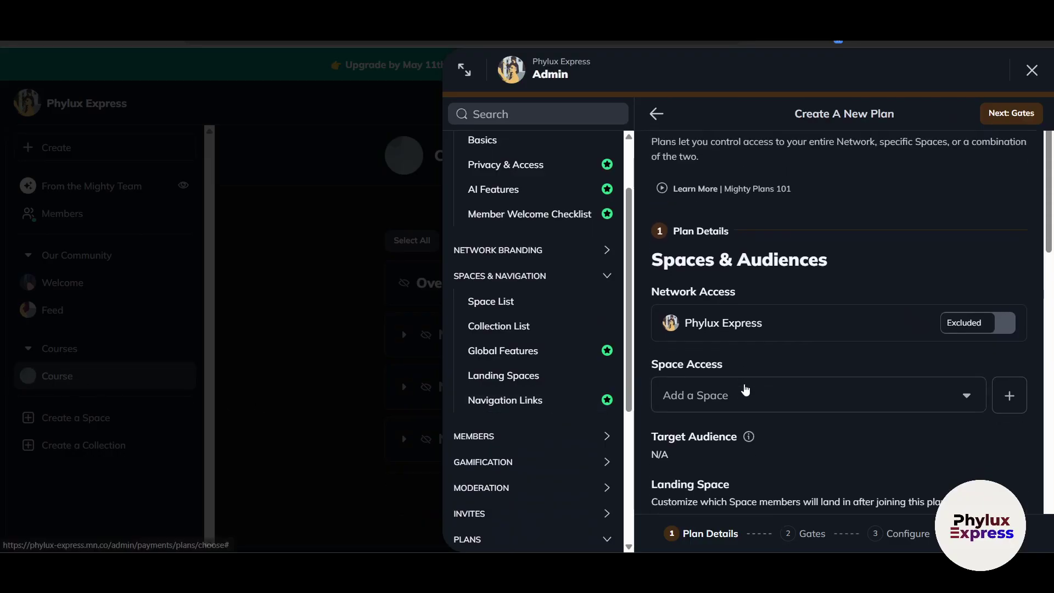
scroll(745, 388, "up", 3)
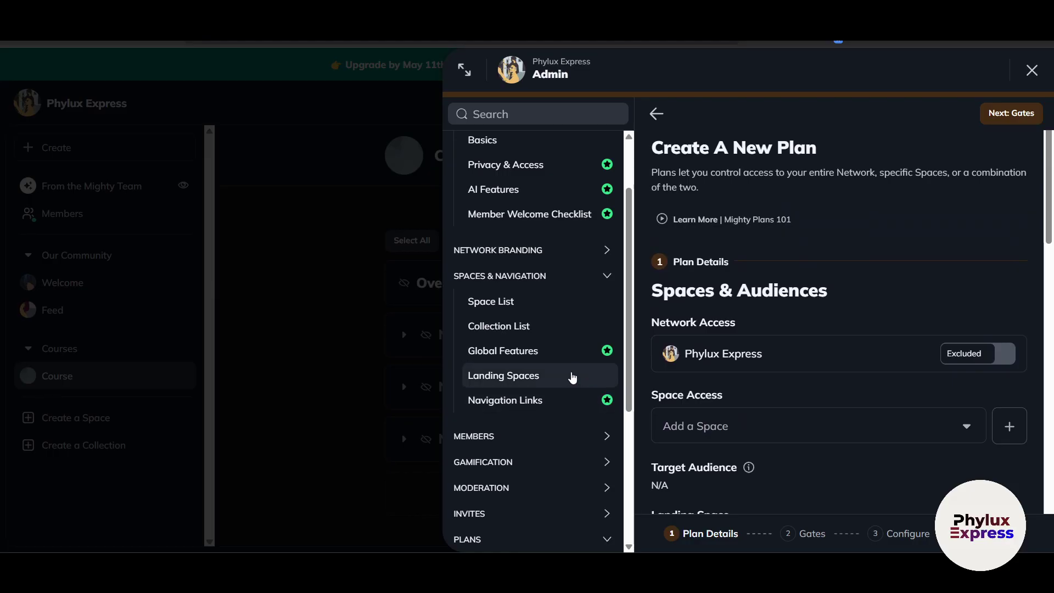
Step: Review the network's current Mighty billing plan and the additional plans, and close the admin settings
scroll(569, 377, "up", 1)
scroll(569, 377, "down", 5)
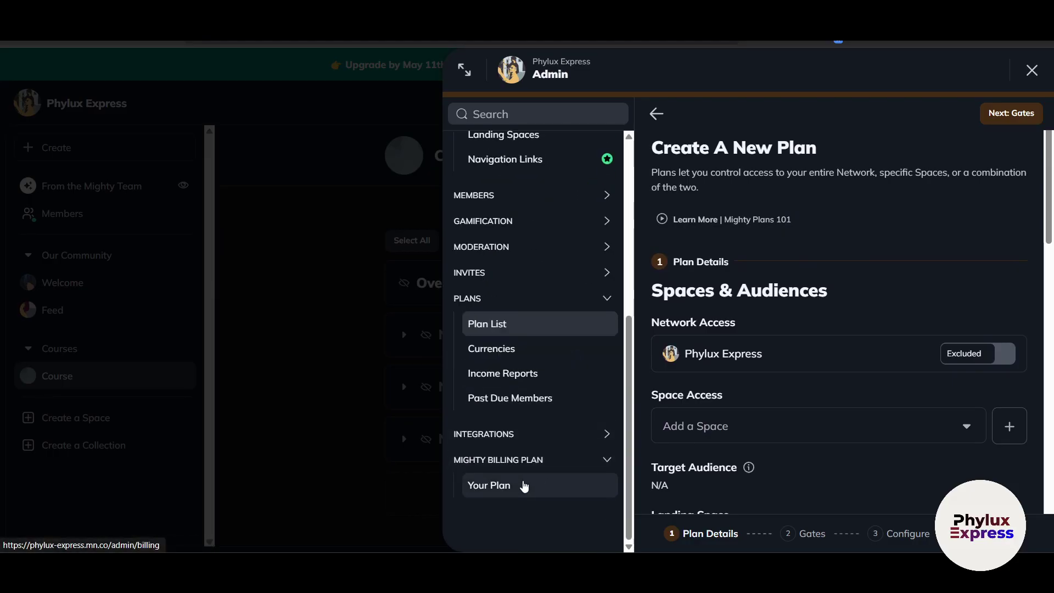
left_click(527, 485)
scroll(969, 396, "down", 2)
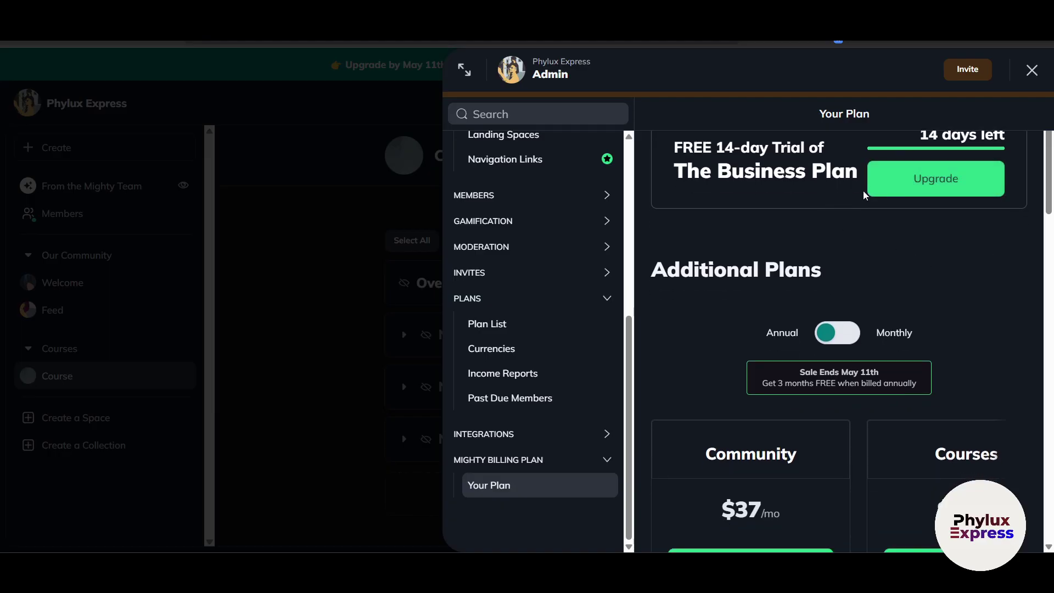
scroll(863, 196, "up", 1)
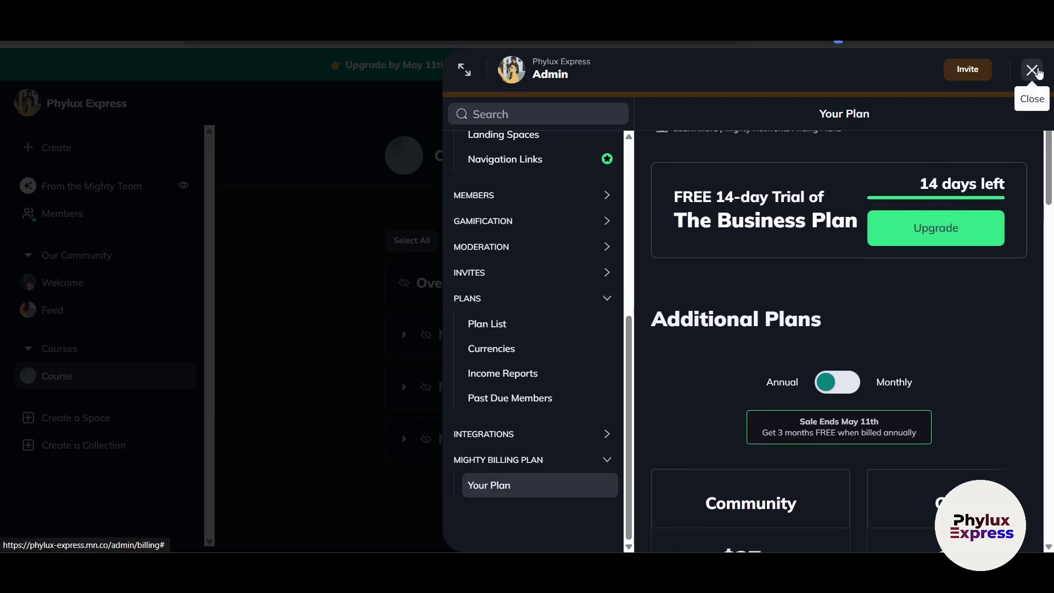
left_click(1032, 70)
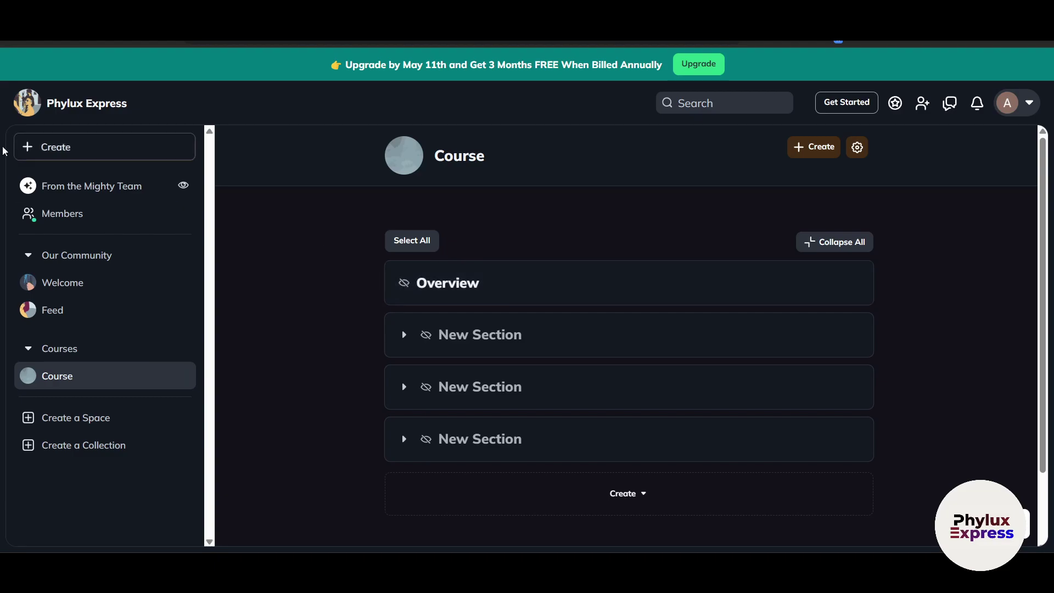
Step: Open the From the Mighty Team space and read its messages from the beginning
left_click(59, 193)
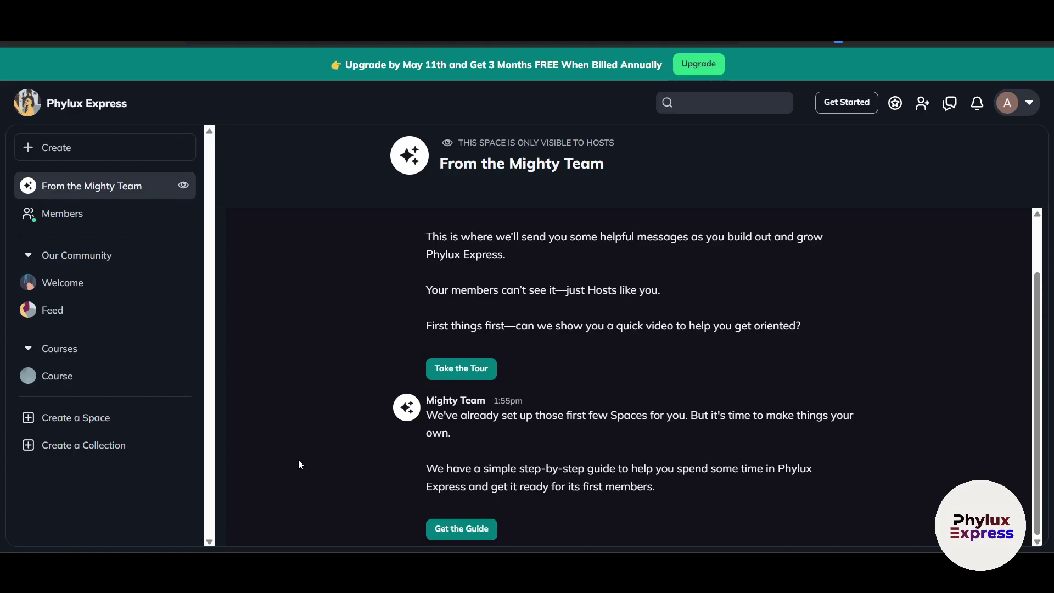
scroll(298, 465, "up", 2)
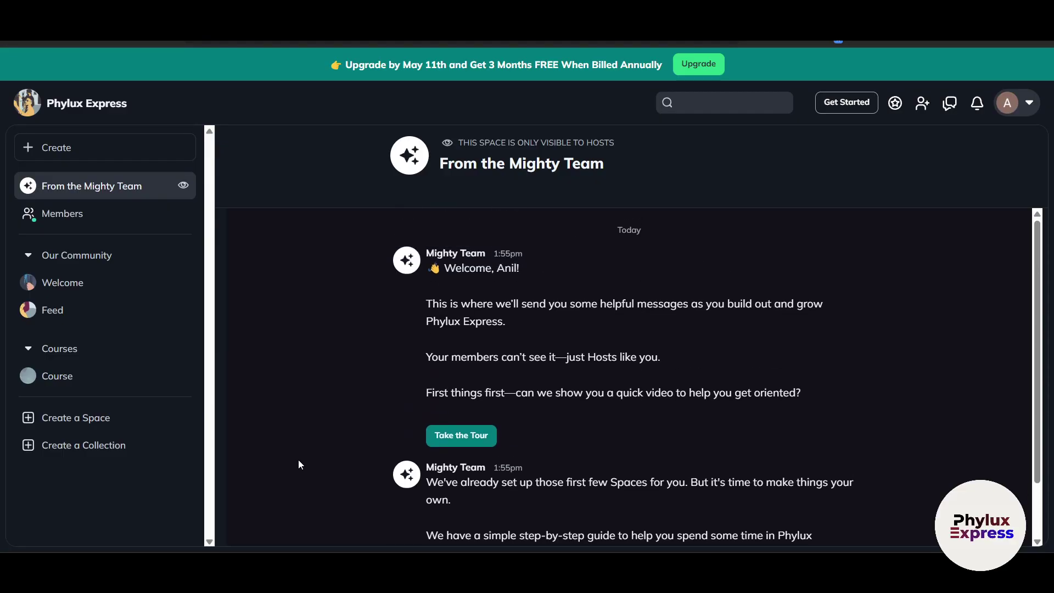